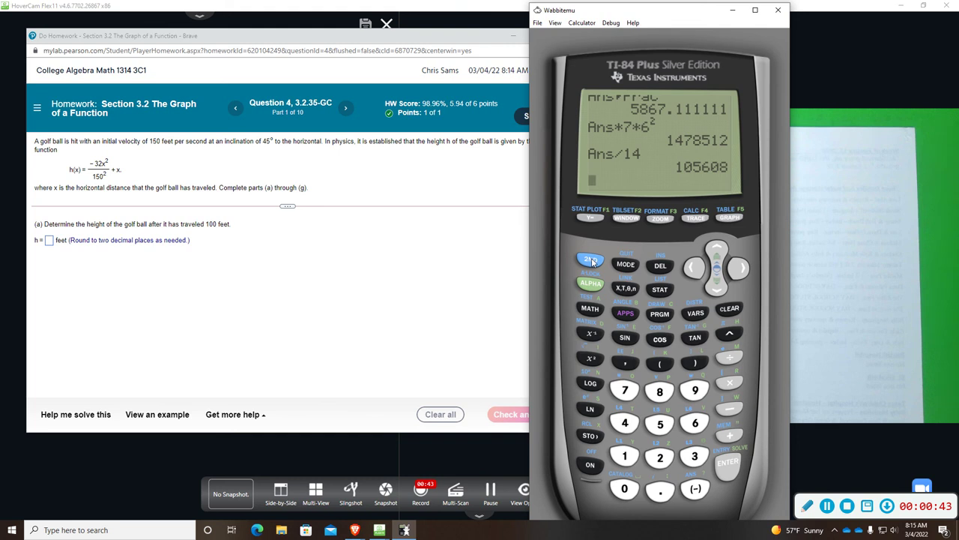
- Reset all RAM on the calculator through the memory reset options
left_click(590, 260)
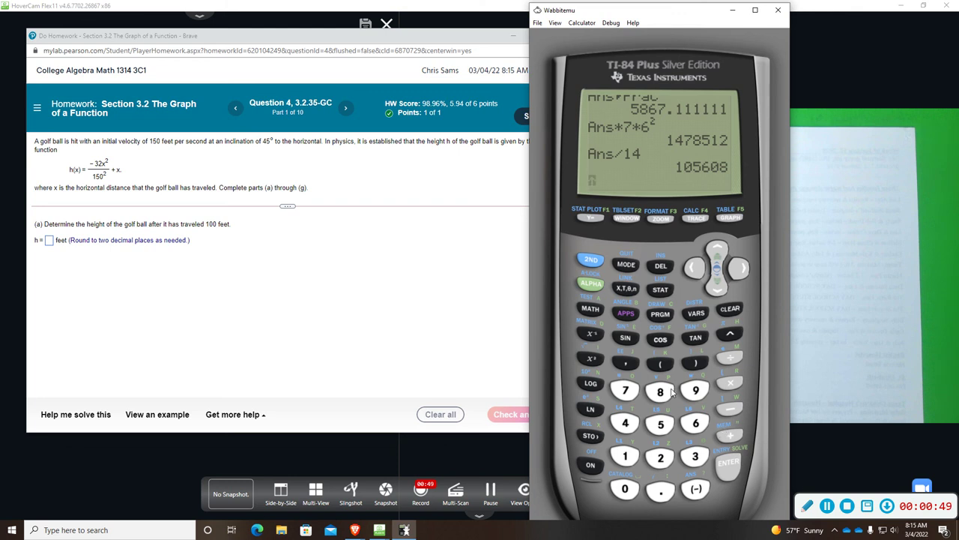
left_click(589, 262)
left_click(731, 437)
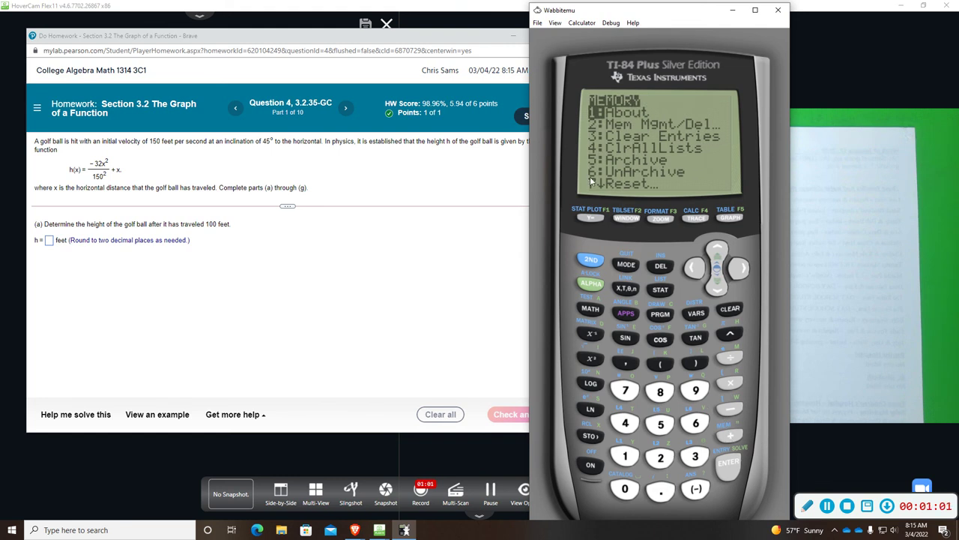
left_click(626, 388)
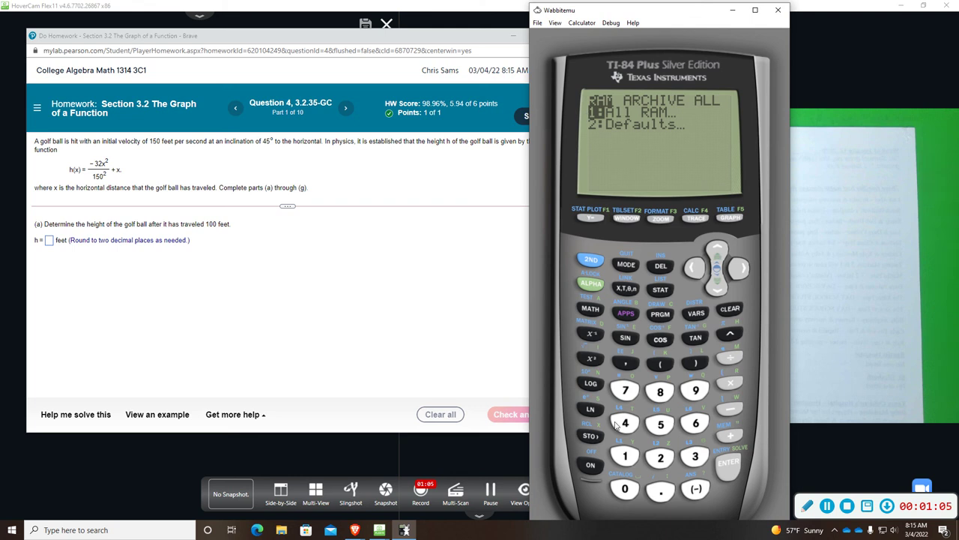
left_click(626, 455)
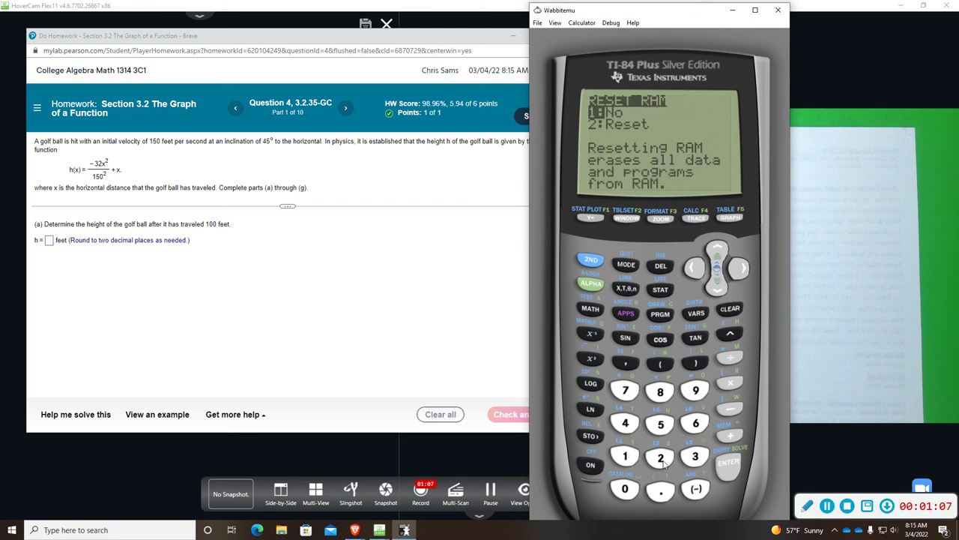
left_click(661, 459)
- Resize and reposition the calculator window so its entire keypad fits while the homework problem and handwritten notes stay in view
left_click_drag(702, 18, 472, 27)
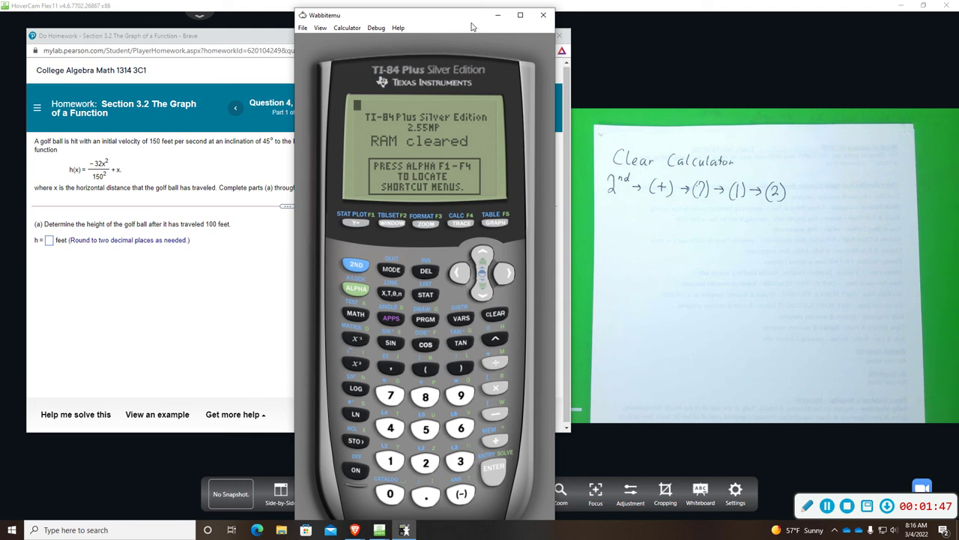
left_click_drag(459, 21, 731, 17)
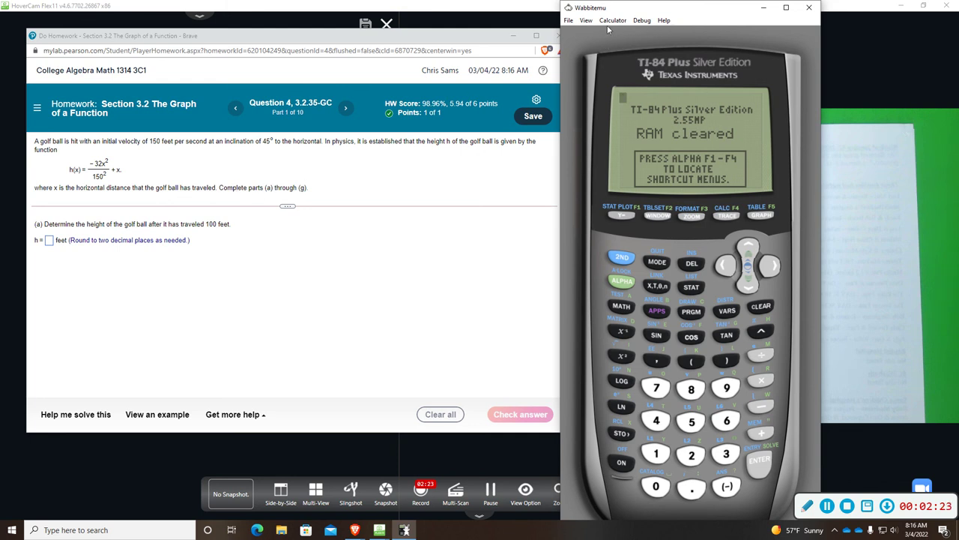
left_click_drag(704, 13, 530, 19)
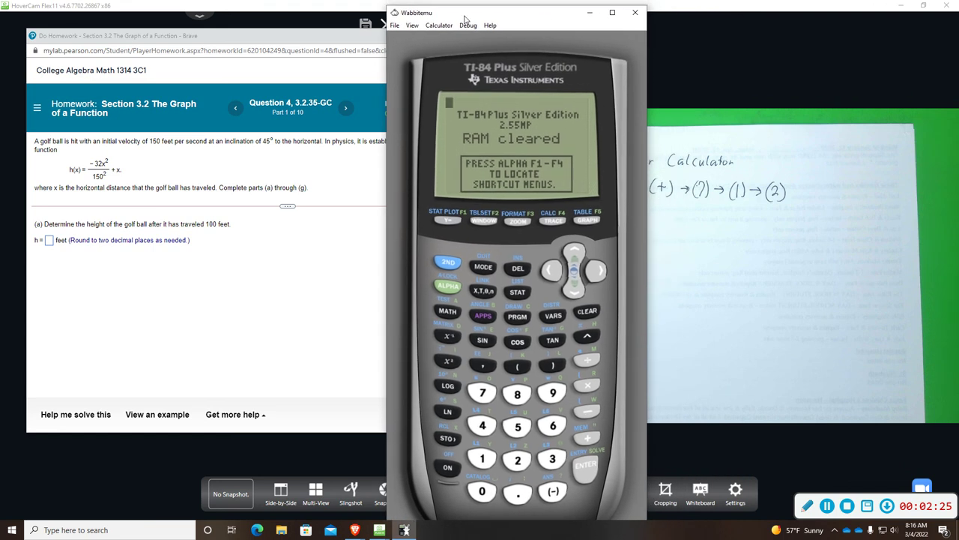
left_click_drag(385, 5, 401, 33)
left_click_drag(482, 43, 404, 15)
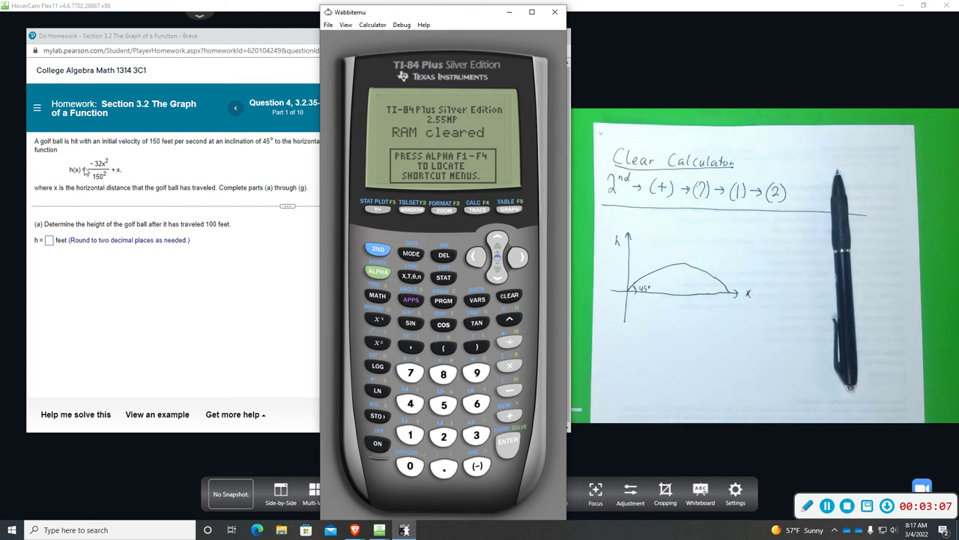
- Open the equation editor and enter the parenthesized numerator (-32X²) in Y1
left_click(378, 211)
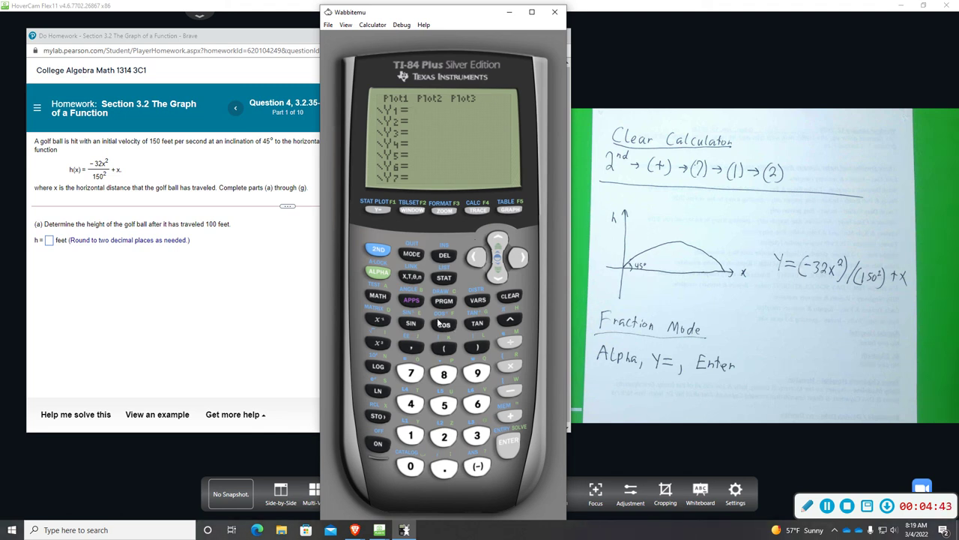
left_click(445, 348)
left_click(477, 436)
left_click(447, 437)
left_click(414, 278)
left_click(379, 344)
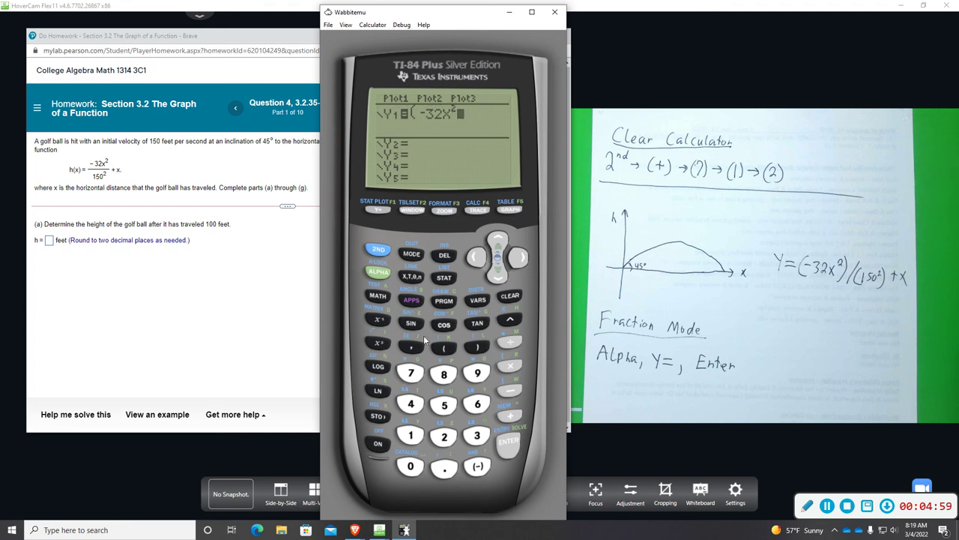
left_click(484, 351)
- Complete Y1 by dividing the numerator by (150²) and adding X
left_click(510, 342)
left_click(444, 347)
left_click(410, 435)
left_click(443, 416)
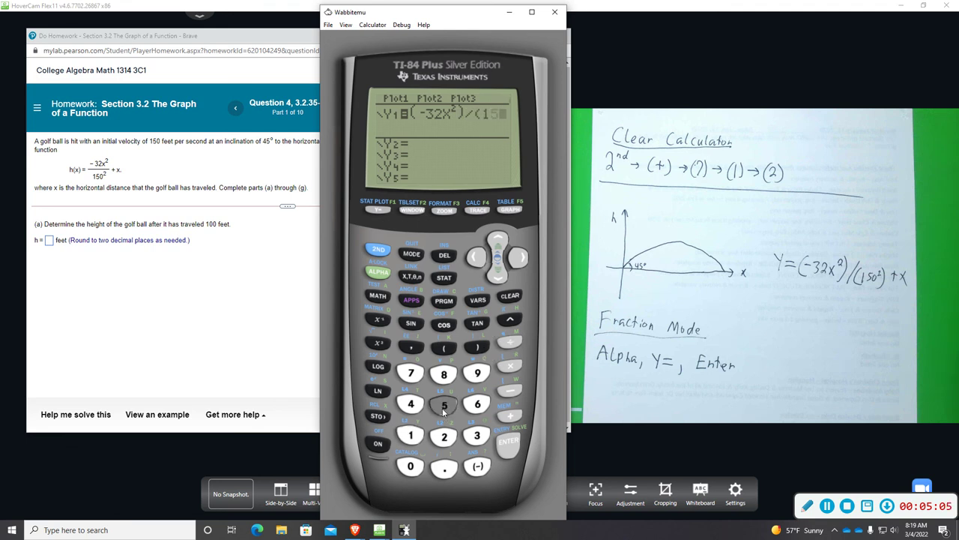
left_click(405, 472)
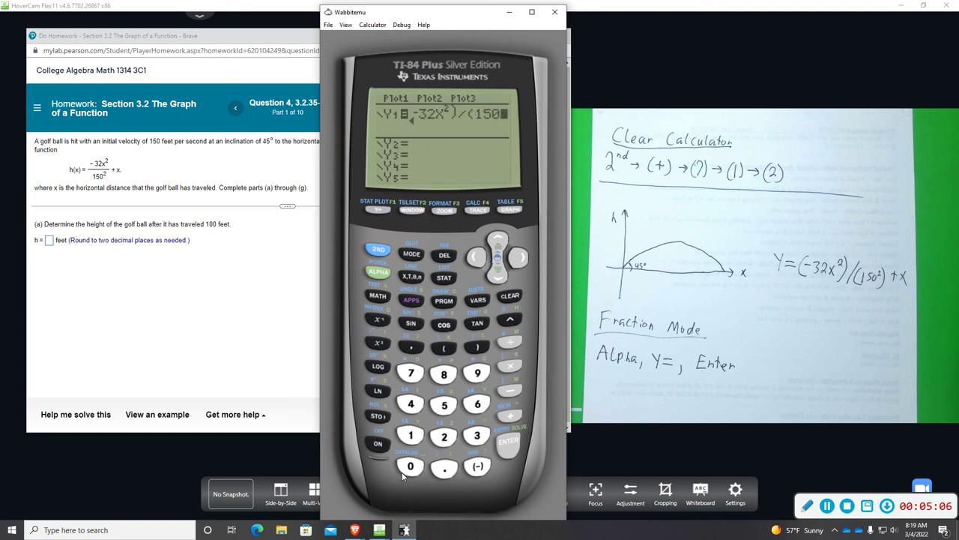
left_click(378, 347)
left_click(478, 350)
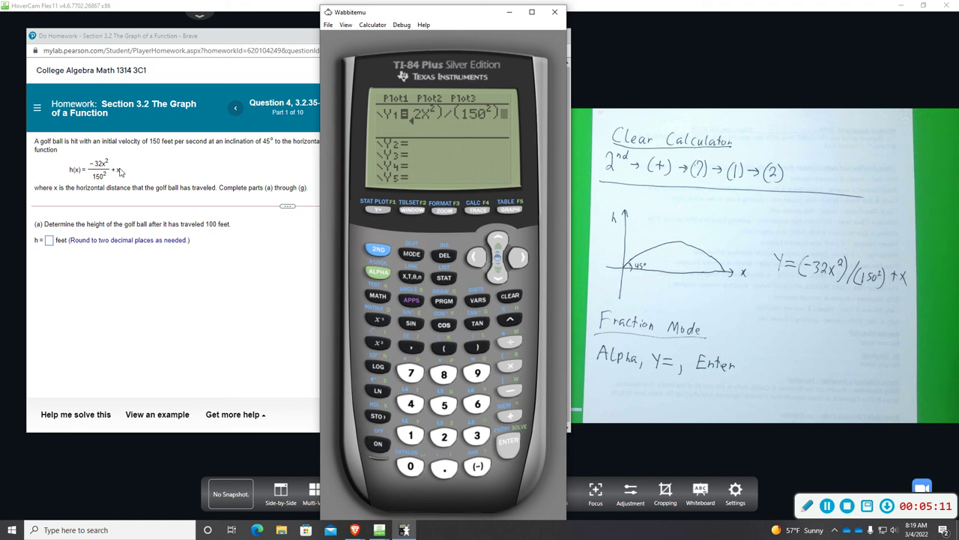
left_click(509, 417)
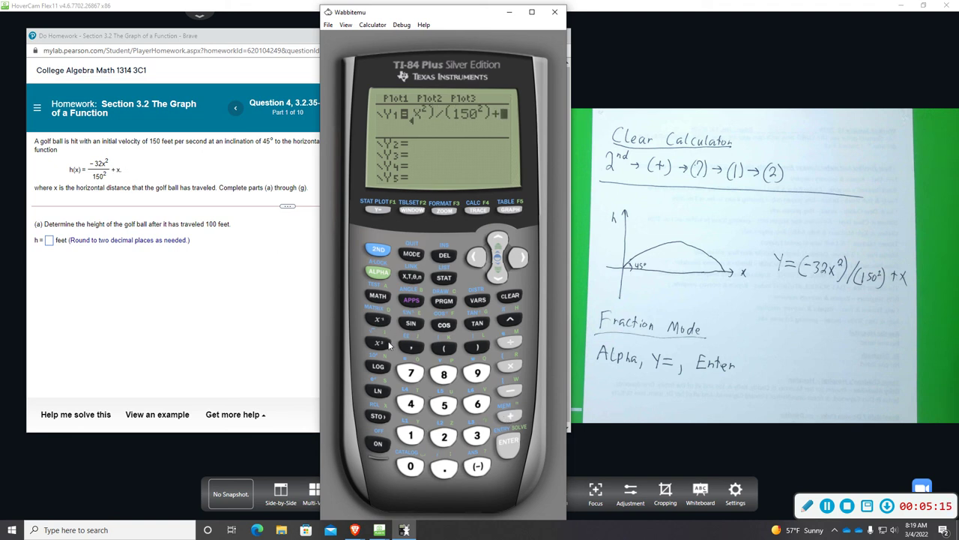
left_click(412, 277)
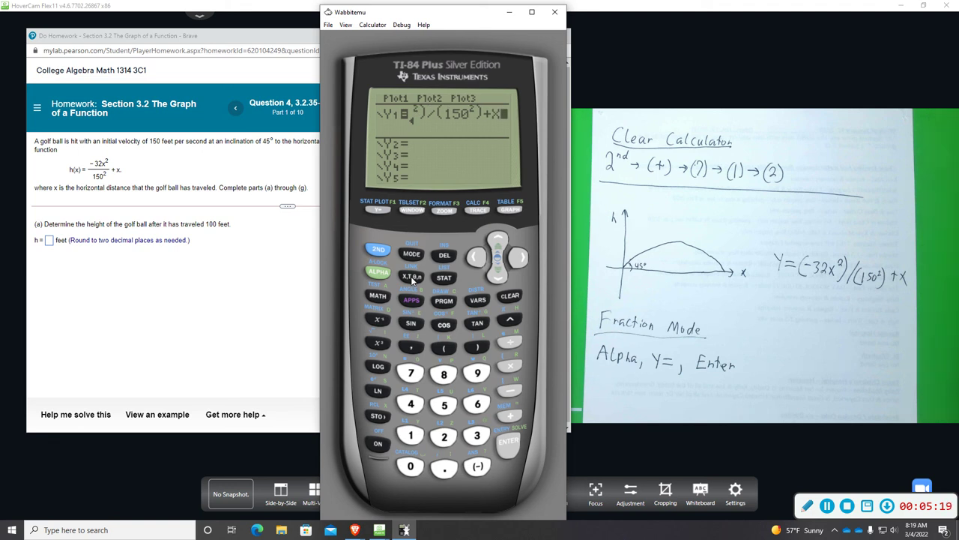
- Graph Y1 and display its table of values
left_click(511, 211)
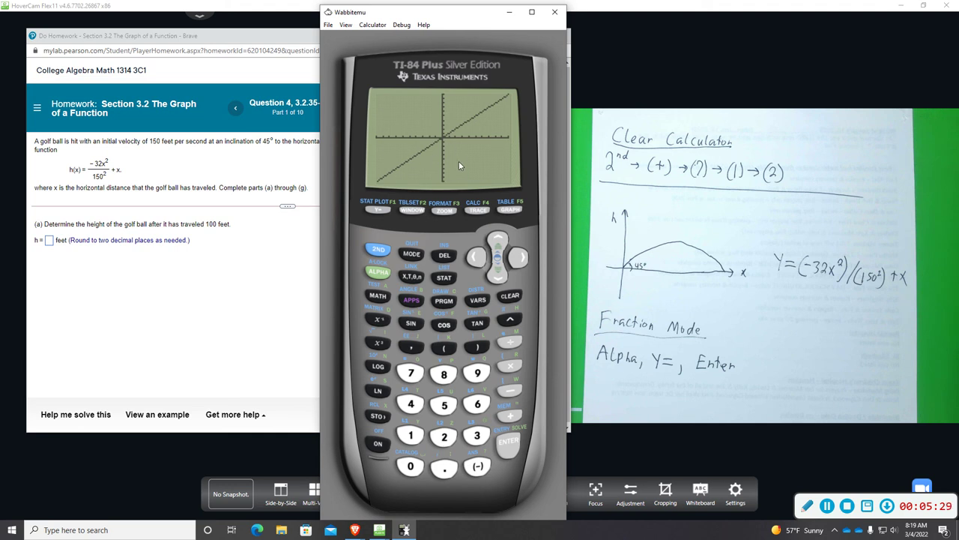
left_click(379, 249)
left_click(507, 210)
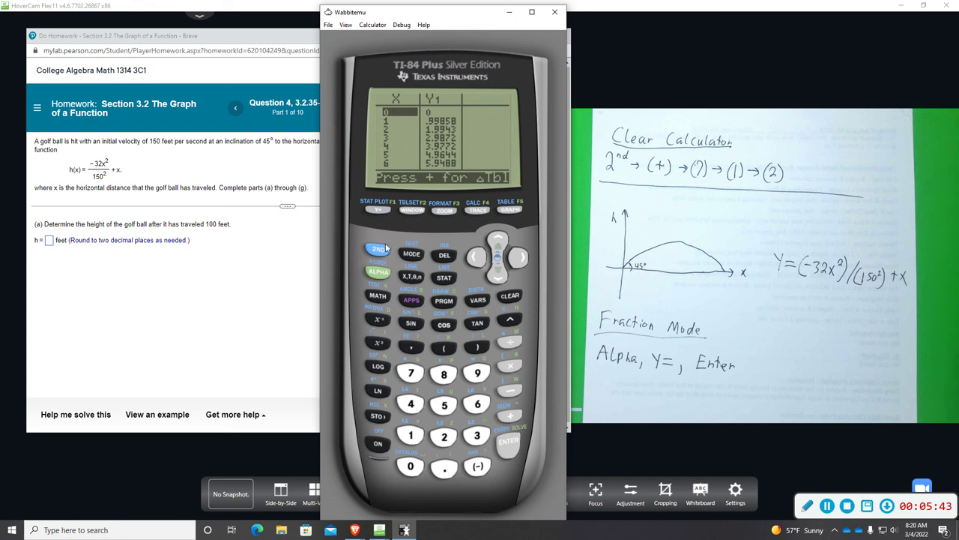
- Insert an n/d fraction template into Y2 in the equation editor
left_click(377, 211)
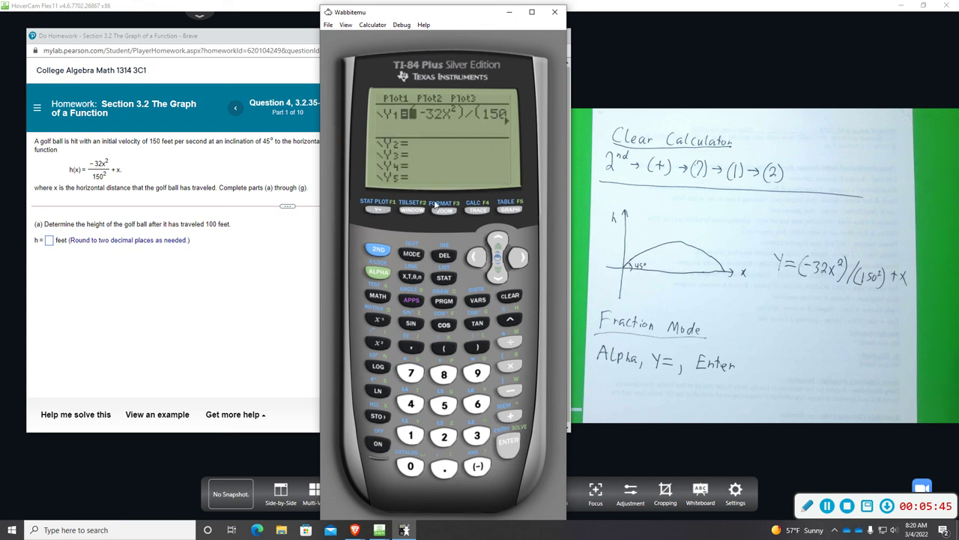
left_click(502, 275)
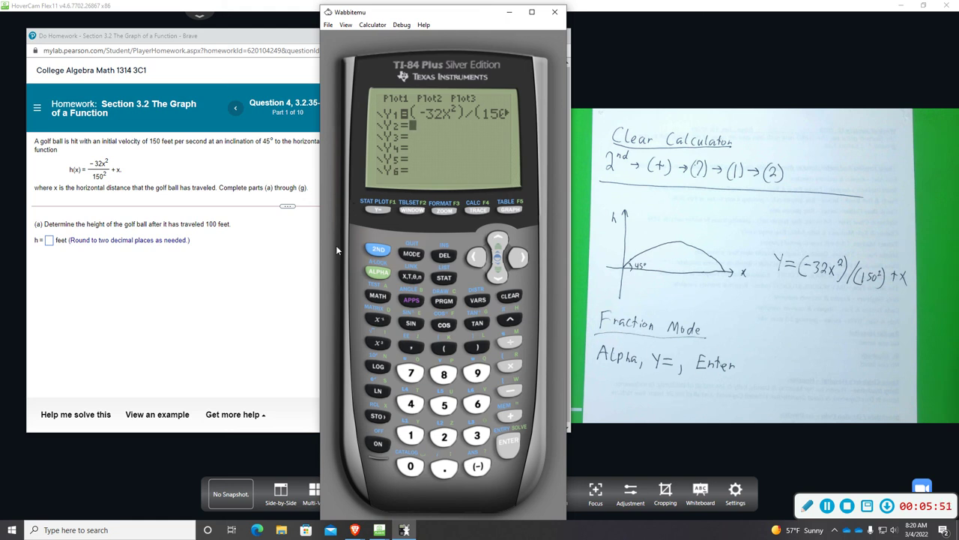
left_click(377, 272)
left_click(378, 212)
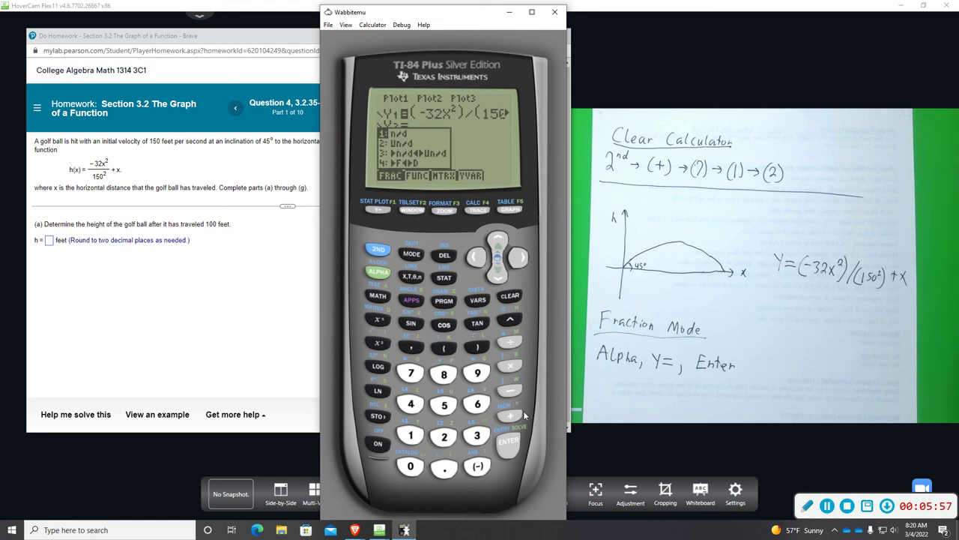
left_click(510, 443)
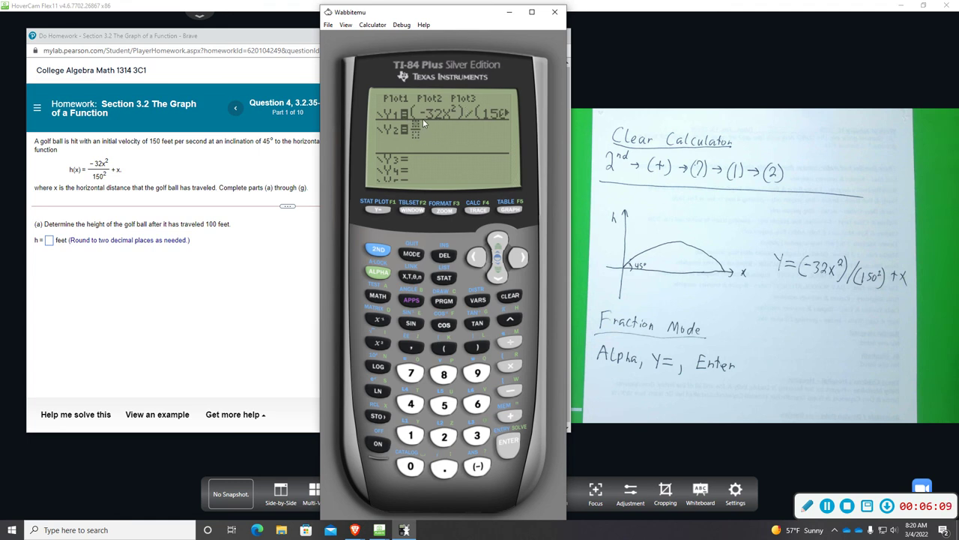
- Fill Y2's fraction with -32X² over 150² and add X after it
left_click(479, 467)
left_click(477, 435)
left_click(444, 436)
left_click(412, 278)
left_click(379, 343)
left_click(410, 435)
left_click(445, 405)
left_click(416, 467)
left_click(380, 342)
left_click(524, 258)
left_click(510, 416)
left_click(412, 277)
- Change Y2's graph style from a plain line to the path style with a leading circle
left_click(475, 258)
left_click(475, 258)
left_click(475, 258)
left_click(474, 258)
left_click(474, 258)
left_click(475, 258)
left_click(475, 258)
left_click(474, 258)
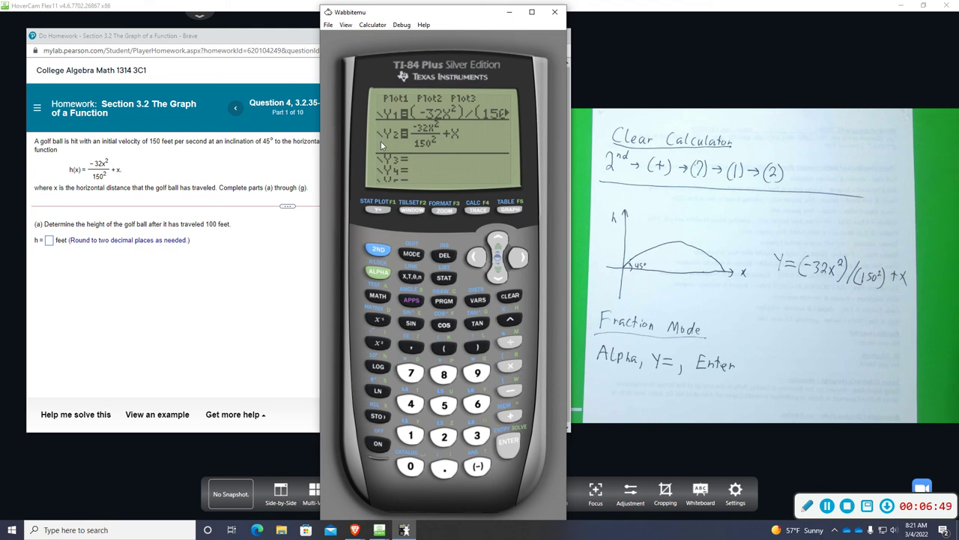
left_click(510, 450)
- Graph both equations and inspect the Y1 and Y2 table entries at X = 1
left_click(511, 211)
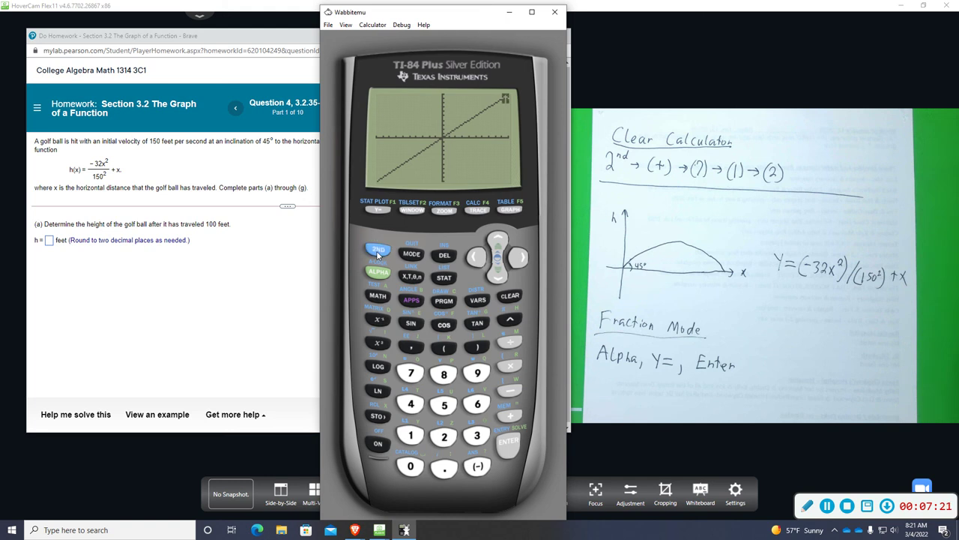
left_click(509, 210)
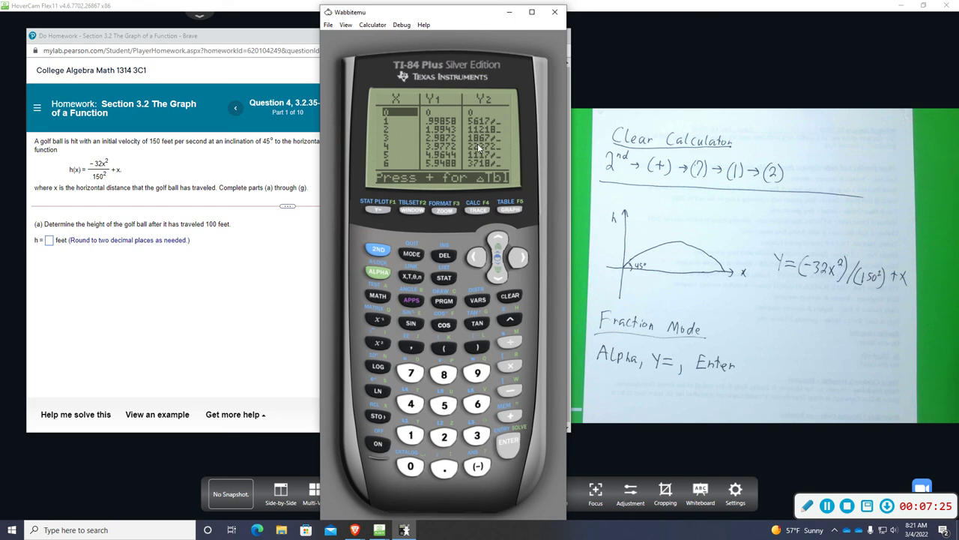
left_click(522, 263)
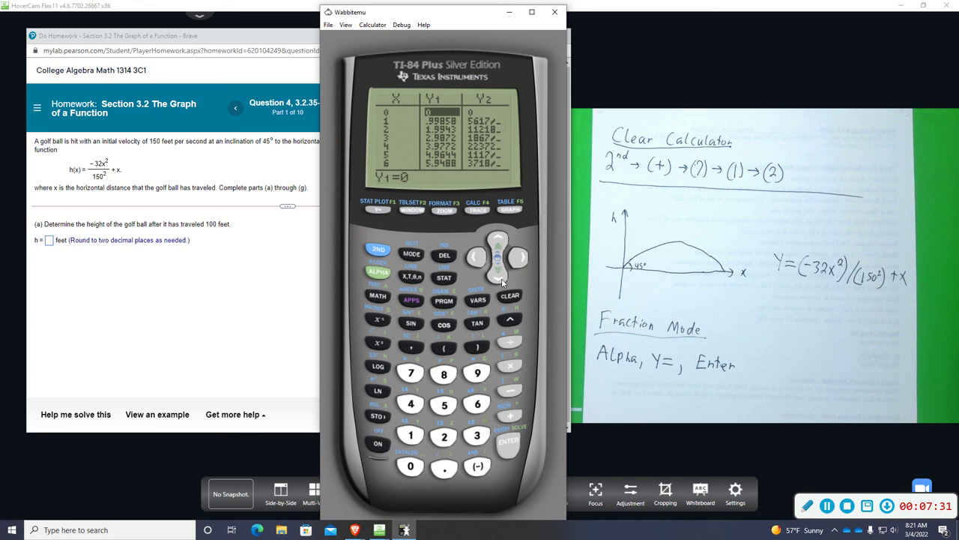
left_click(502, 278)
left_click(518, 259)
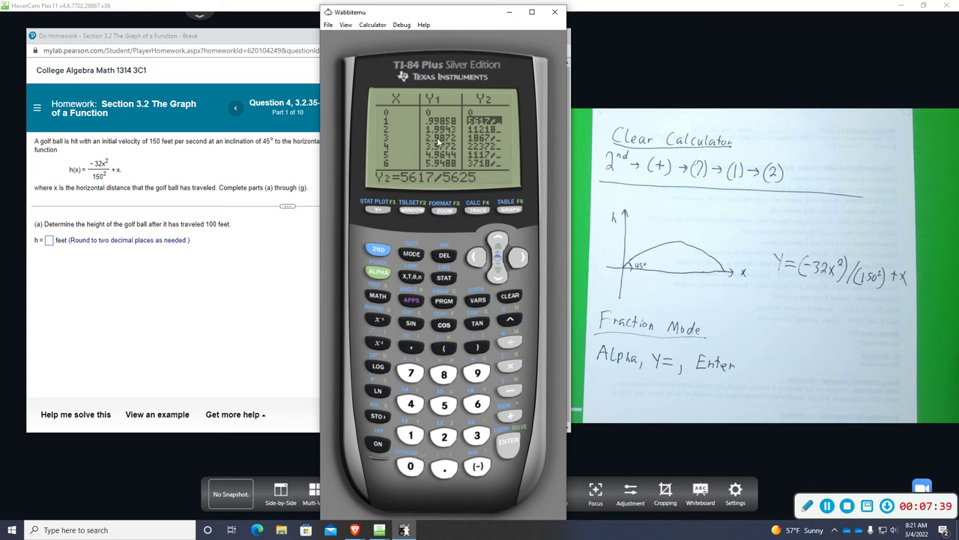
- Examine Y2's table values down to X = 11 and compare the last one with Y1's entry
left_click(497, 275)
left_click(498, 275)
left_click(497, 275)
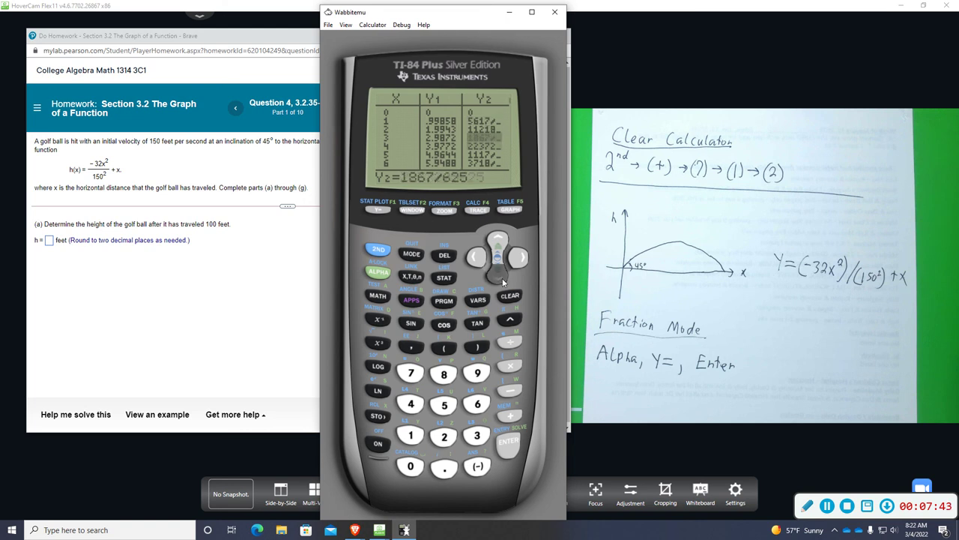
left_click(498, 275)
left_click(501, 279)
left_click(501, 279)
left_click(502, 279)
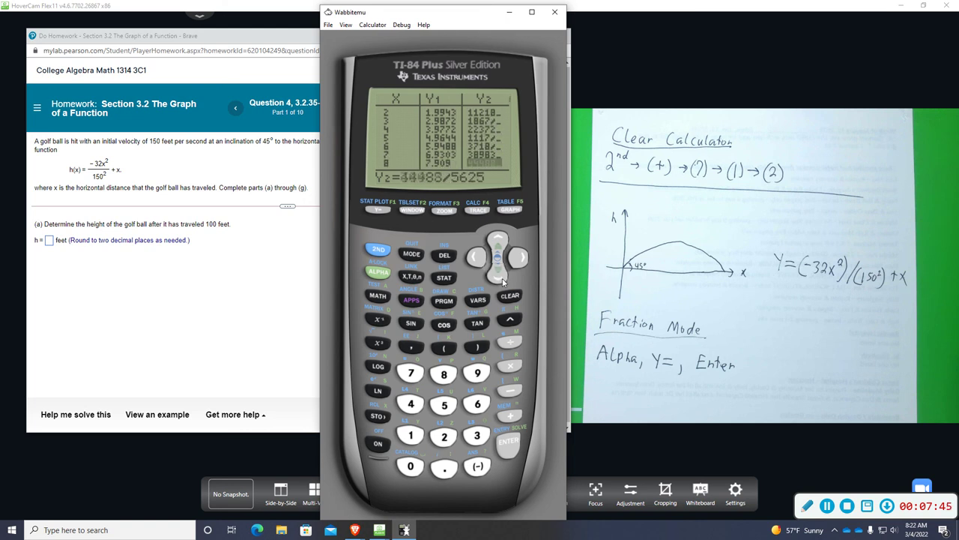
left_click(502, 280)
left_click(502, 281)
left_click(503, 280)
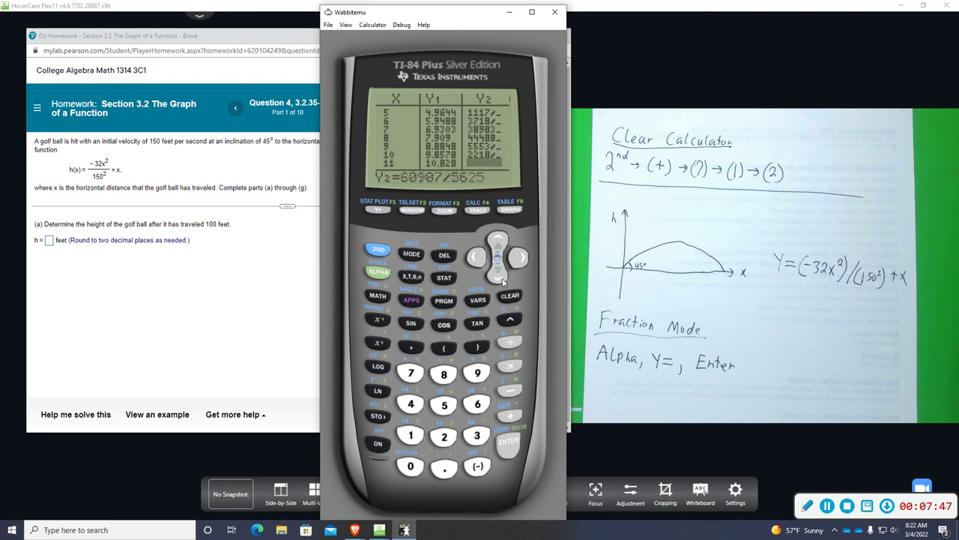
left_click(482, 259)
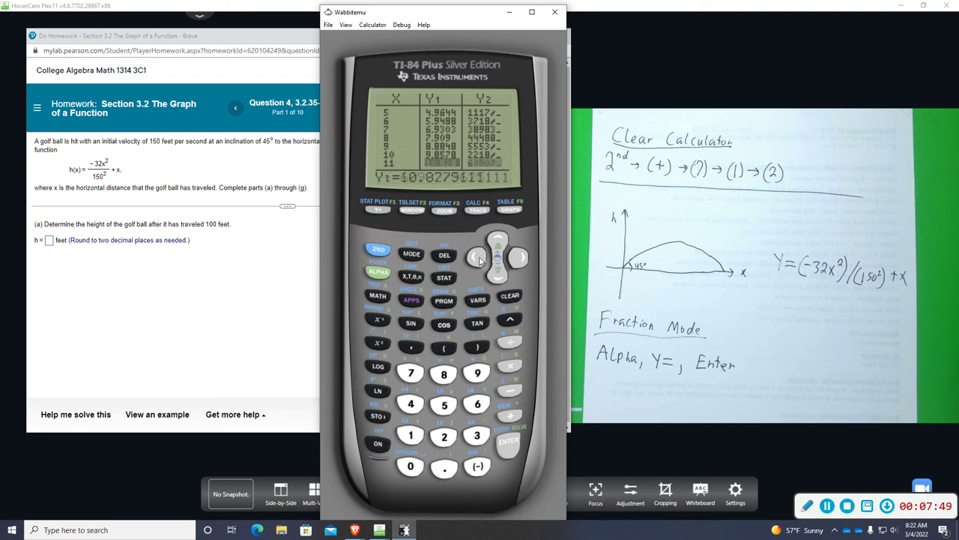
- Move back up the table of values to X = 0 in the X column
left_click(497, 242)
left_click(498, 241)
left_click(497, 241)
left_click(498, 242)
left_click(497, 242)
left_click(497, 247)
left_click(497, 248)
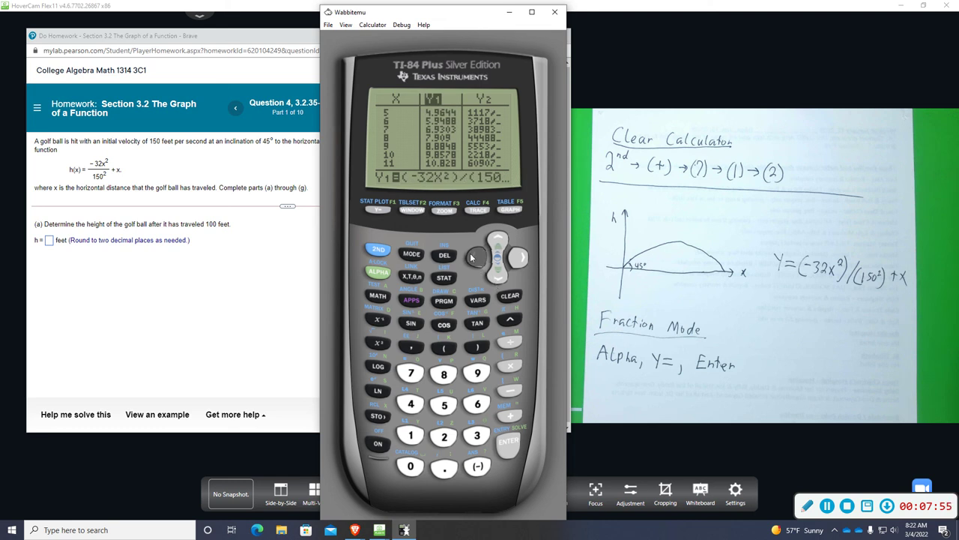
left_click(493, 274)
left_click(480, 258)
left_click(500, 240)
left_click(499, 239)
left_click(499, 239)
left_click(500, 239)
left_click(499, 239)
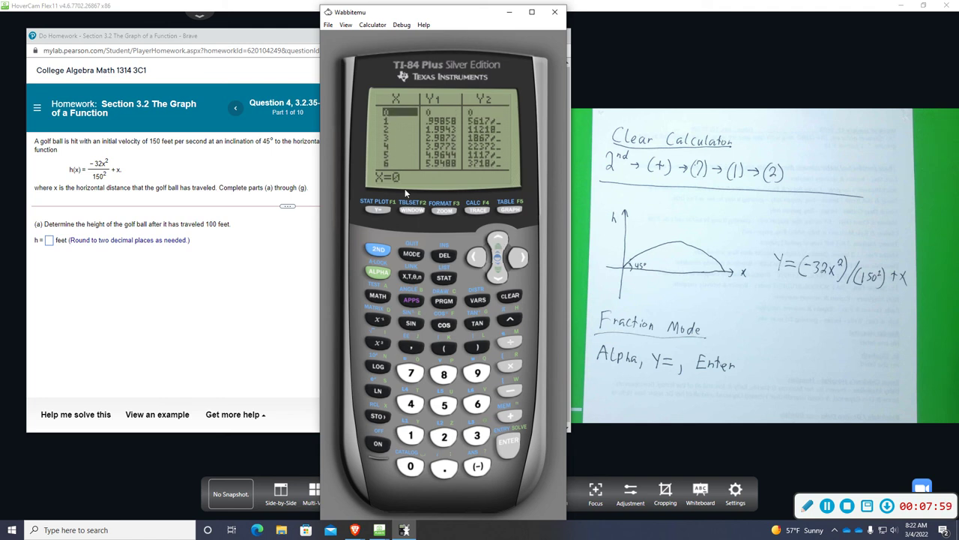
- Deselect the Y2 equation so that only Y1 is active, and view the table of values
left_click(389, 209)
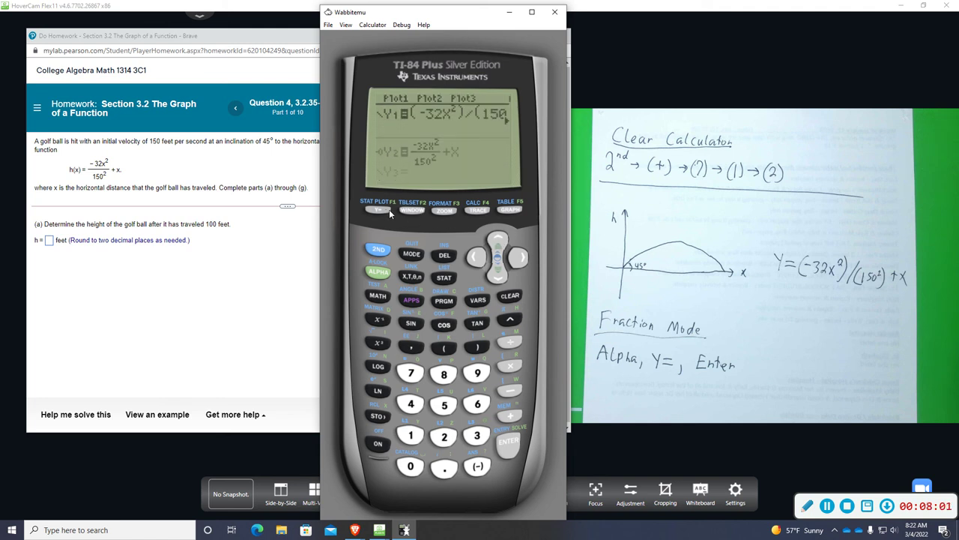
left_click(498, 276)
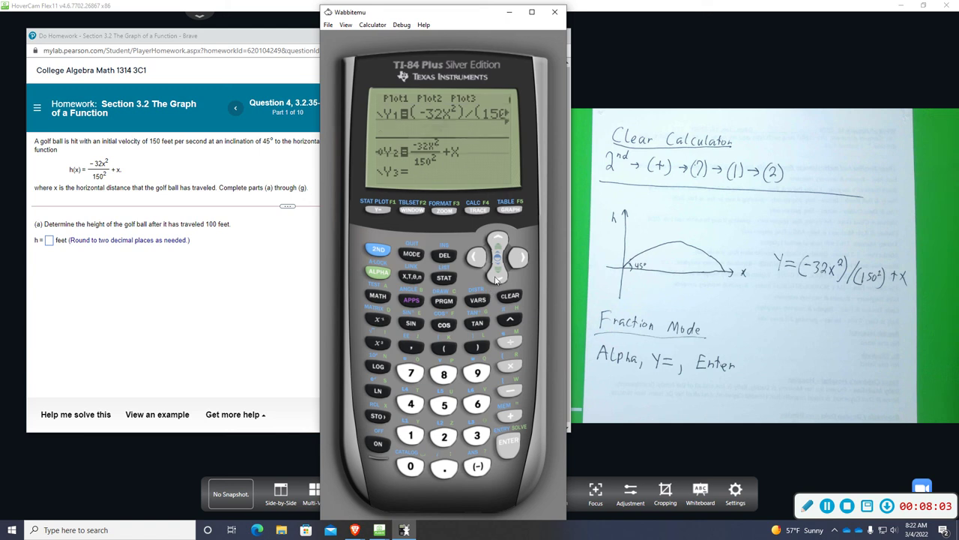
left_click(474, 259)
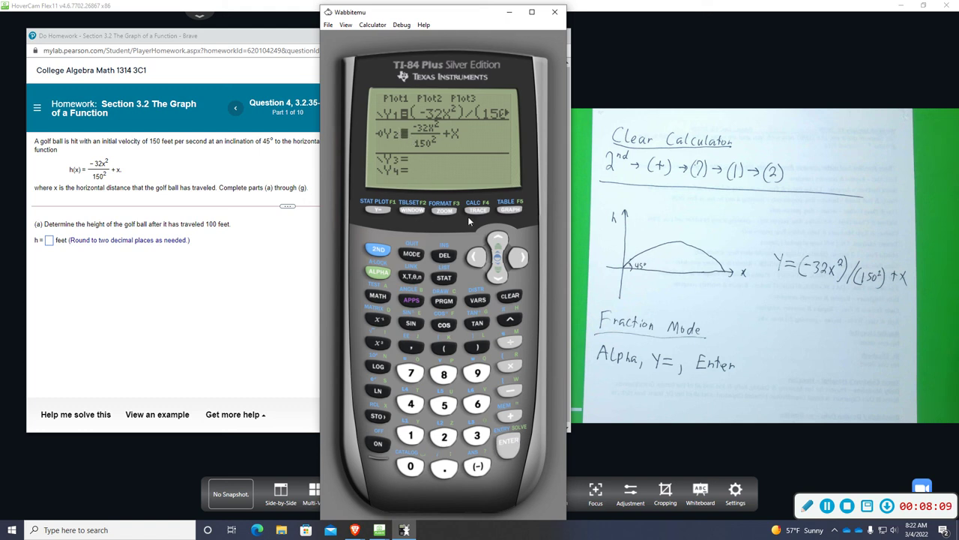
left_click(498, 275)
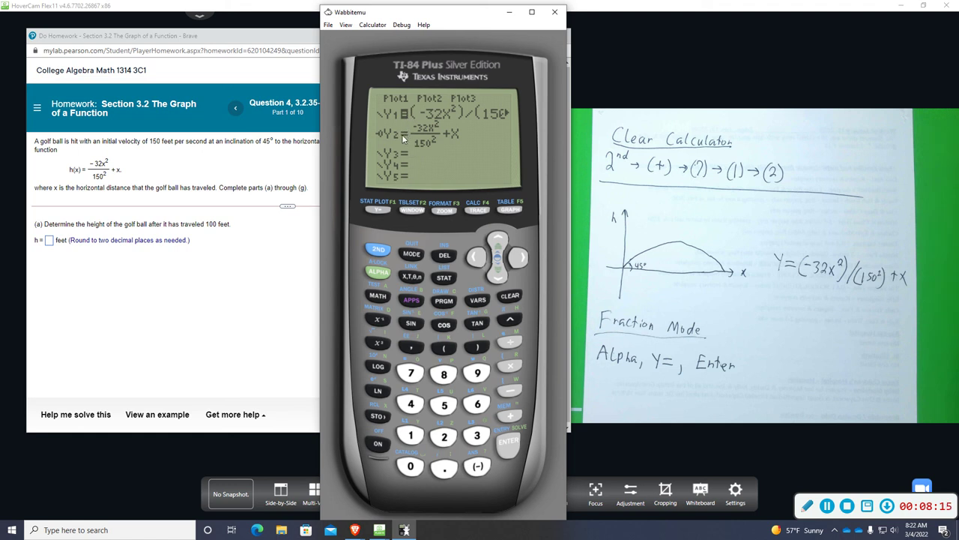
left_click(380, 250)
left_click(511, 209)
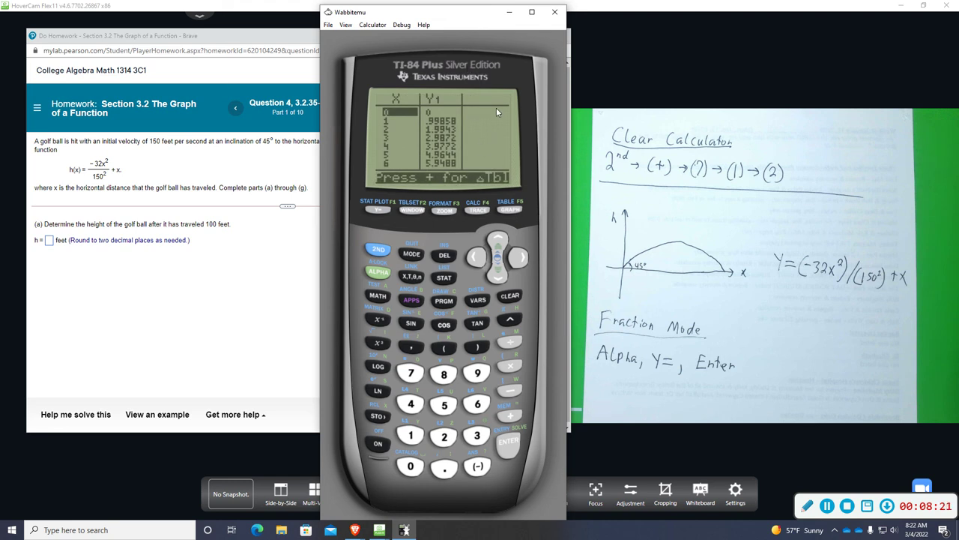
- Review the equation list and the golf ball problem, and graph Y1 alone
left_click(369, 211)
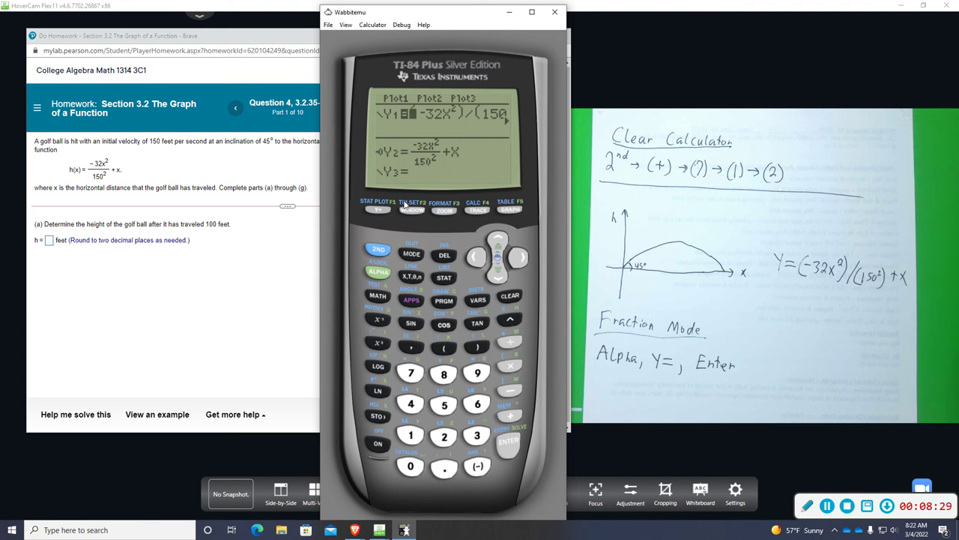
left_click(318, 247)
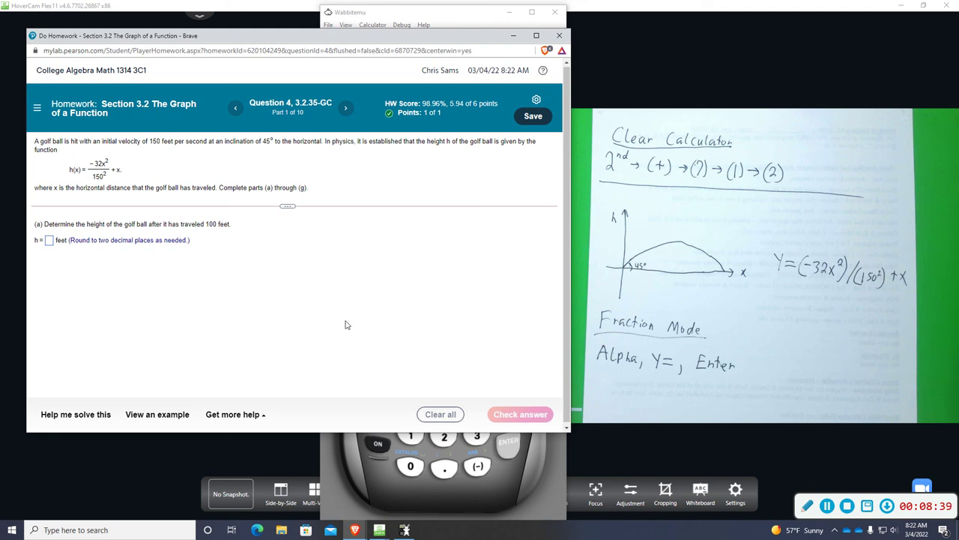
left_click(356, 471)
left_click(510, 209)
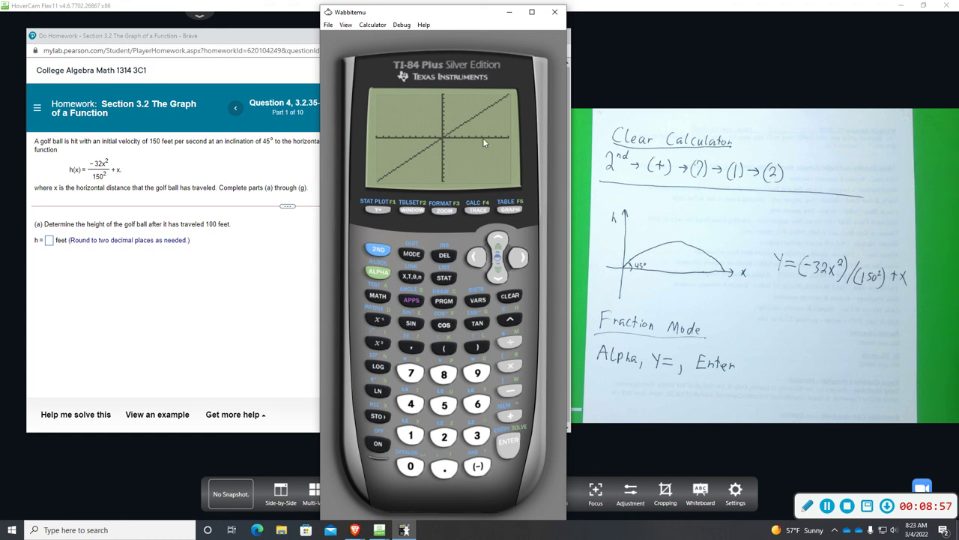
- Set the graph window's Xmin to 0 and Xmax to 500
left_click(411, 211)
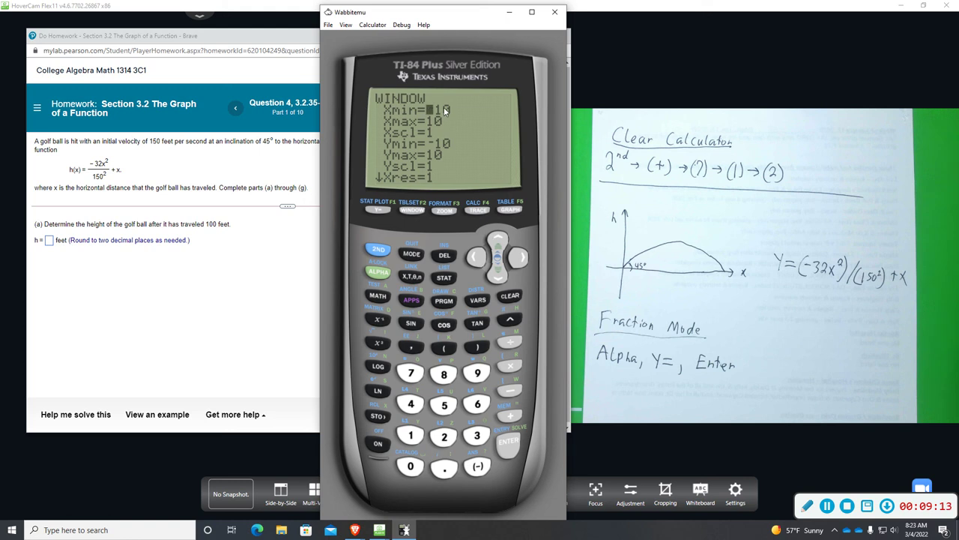
left_click(412, 469)
left_click(498, 277)
left_click(443, 405)
left_click(411, 465)
left_click(411, 465)
- Set the graph window's Ymin to 0 and Ymax to 500, and redraw the graph
left_click(496, 276)
left_click(496, 276)
left_click(417, 466)
left_click(501, 281)
left_click(445, 405)
left_click(412, 465)
left_click(414, 463)
left_click(510, 212)
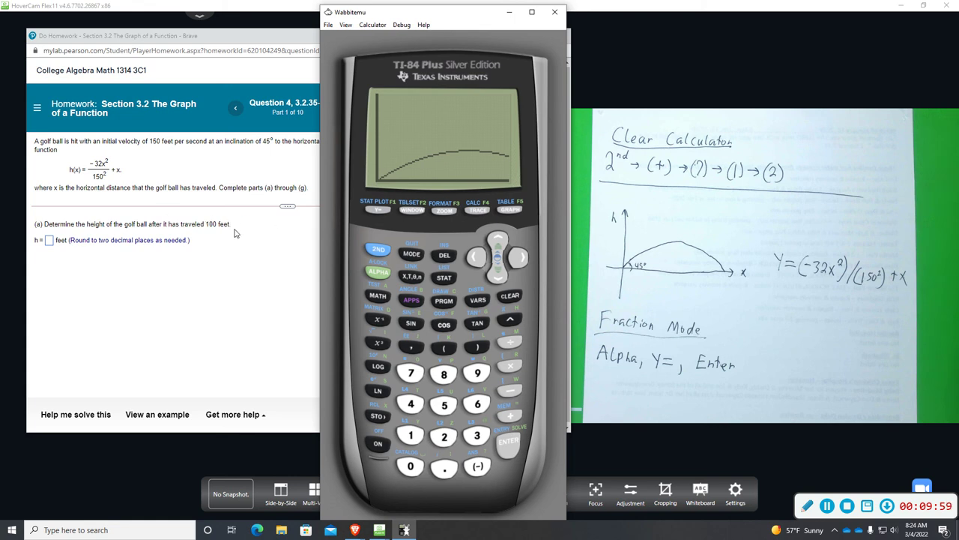
- Trace the Y1 graph and evaluate the height at X = 100
left_click(479, 210)
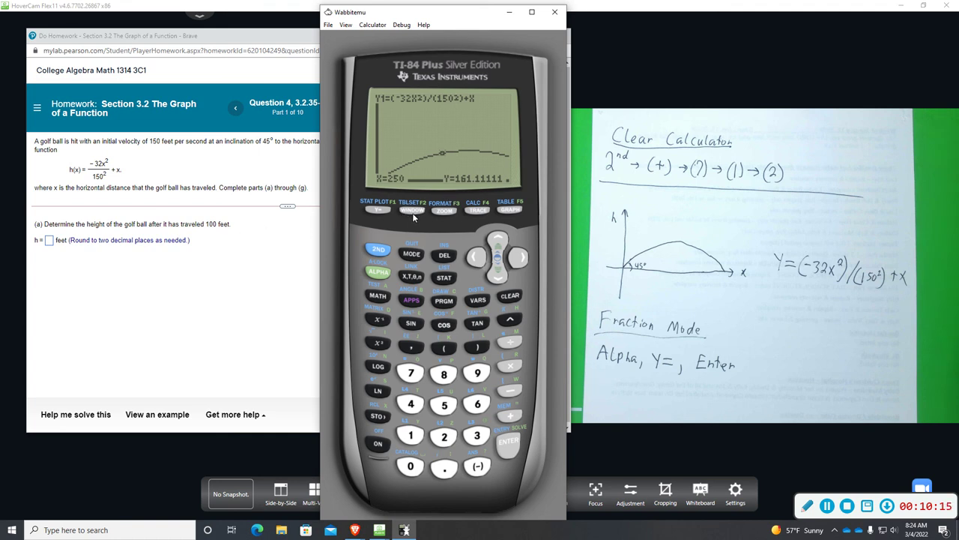
left_click(410, 435)
left_click(411, 466)
left_click(410, 466)
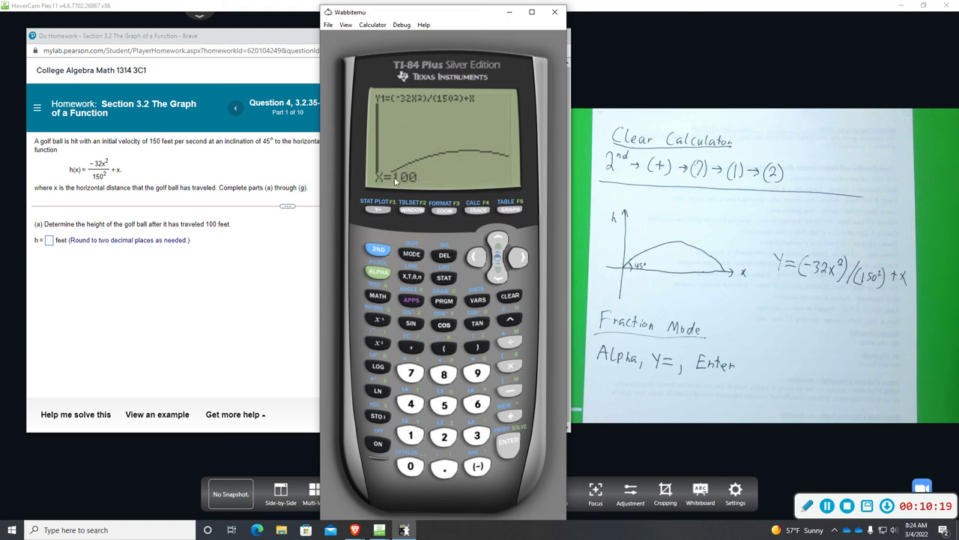
left_click(510, 442)
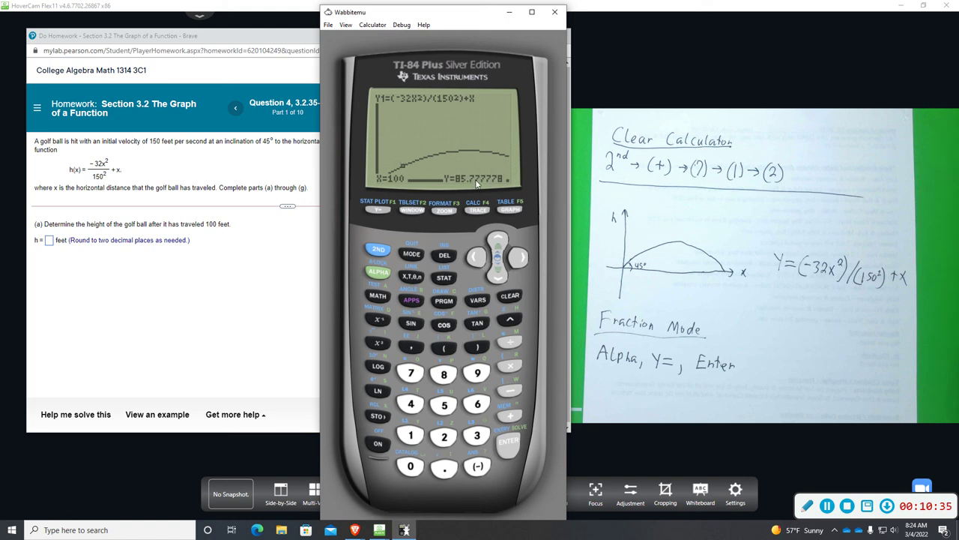
- Answer part (a) of the homework with 85.78 feet, check it and continue to part (b)
left_click(51, 244)
type("85.78")
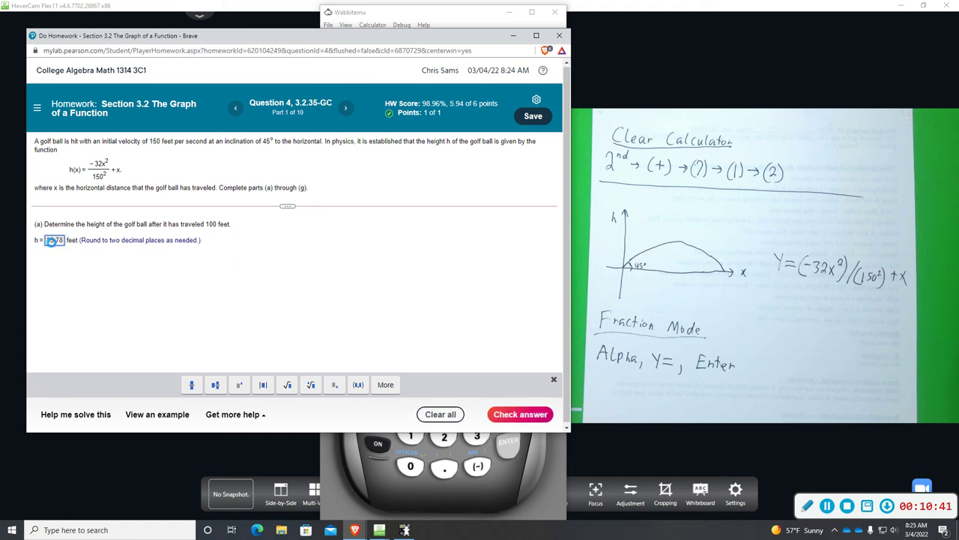
key("Return")
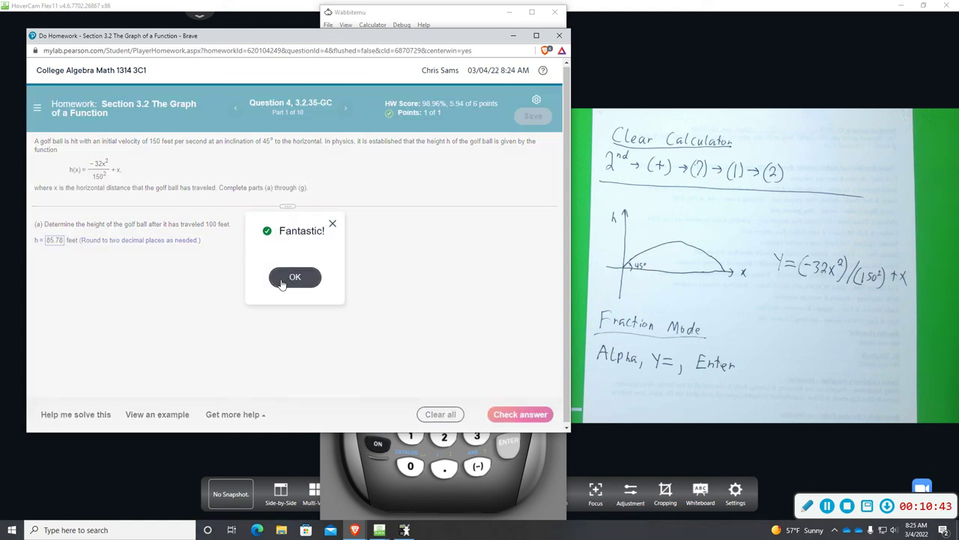
left_click(282, 279)
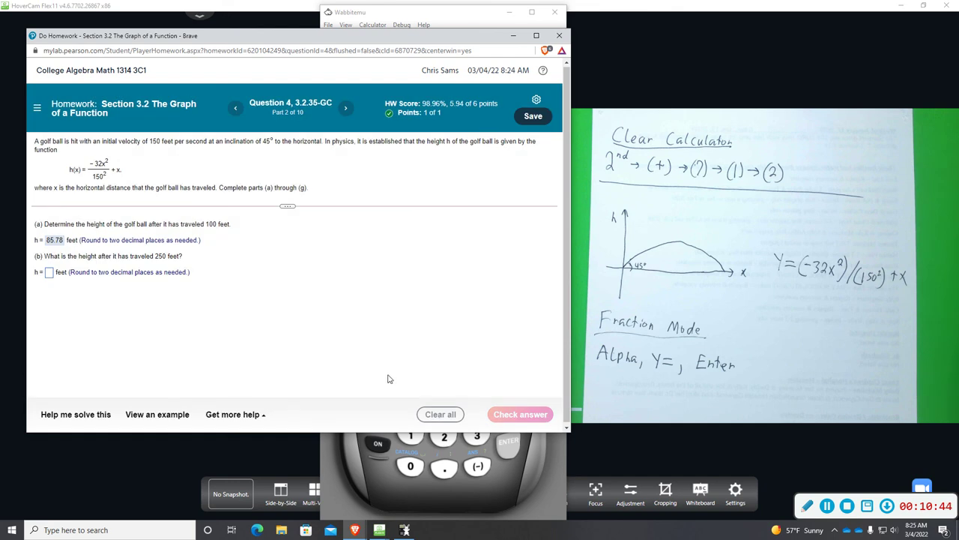
- Switch back to the calculator and evaluate the traced height at X = 250
left_click(498, 469)
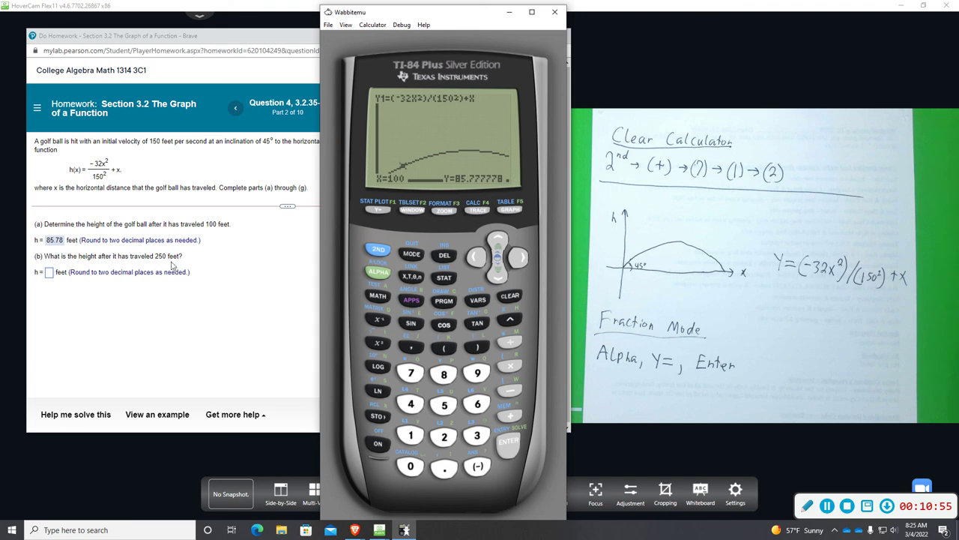
left_click(448, 438)
left_click(444, 405)
left_click(410, 466)
left_click(511, 444)
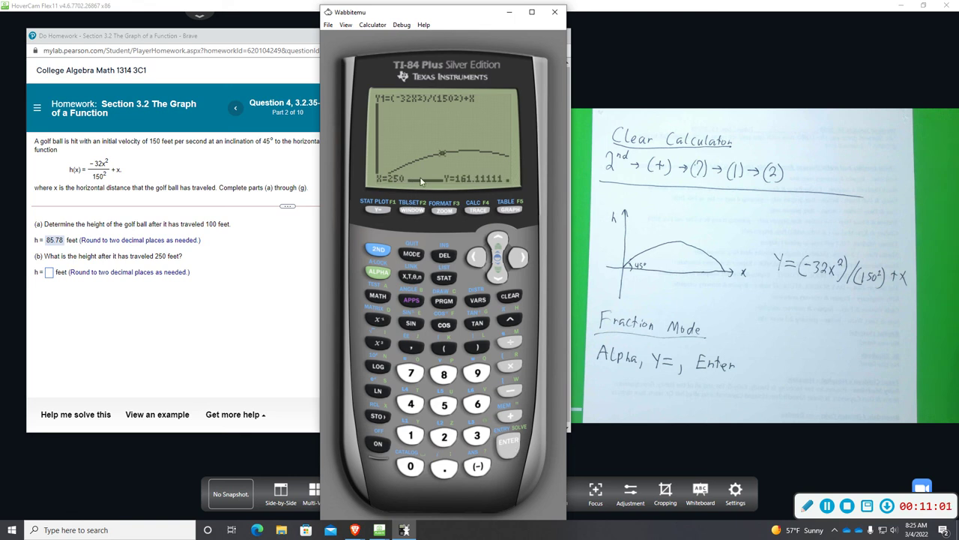
- Answer part (b) of the homework with 161.11 feet, check it and continue to part (c)
left_click(49, 274)
type("1")
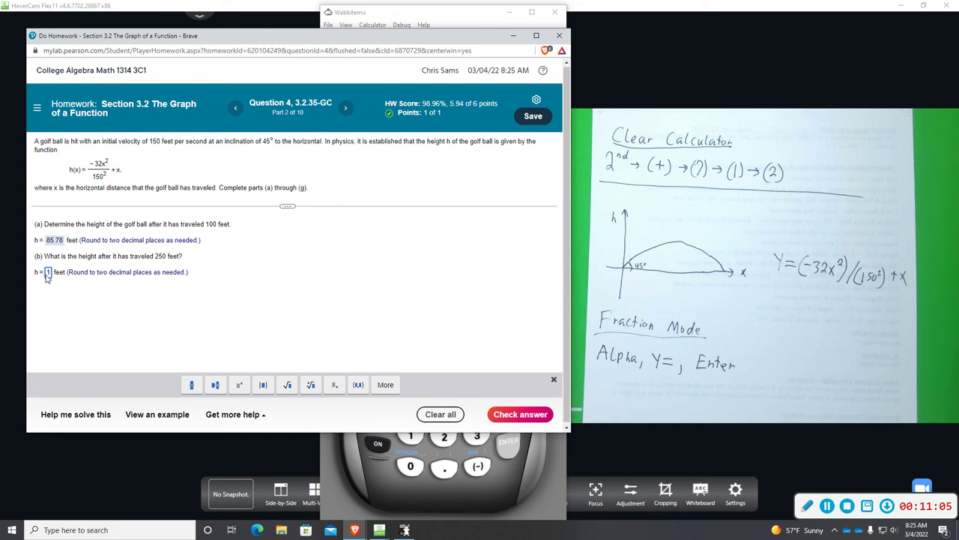
type("61.11")
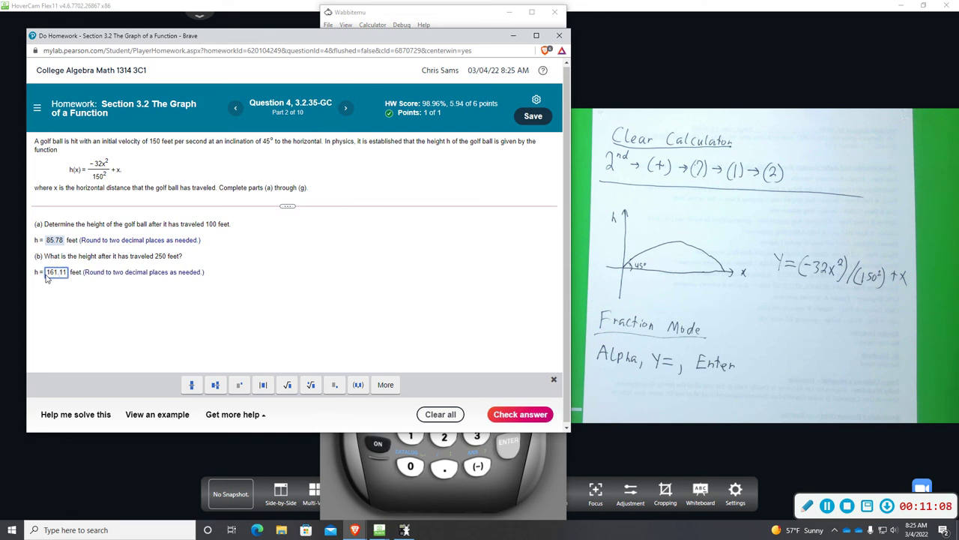
key("Return")
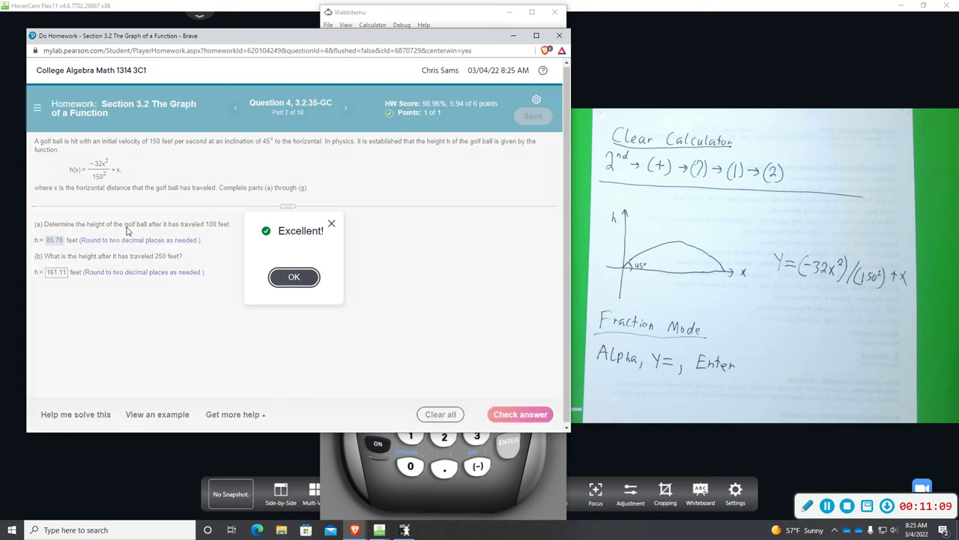
left_click(287, 279)
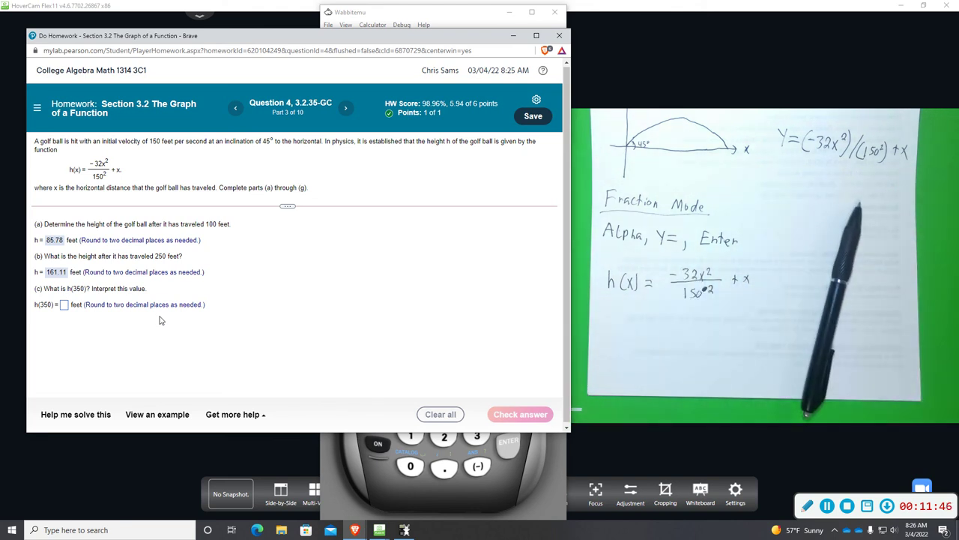
- Switch back to the calculator and evaluate the traced height at X = 350
left_click(374, 485)
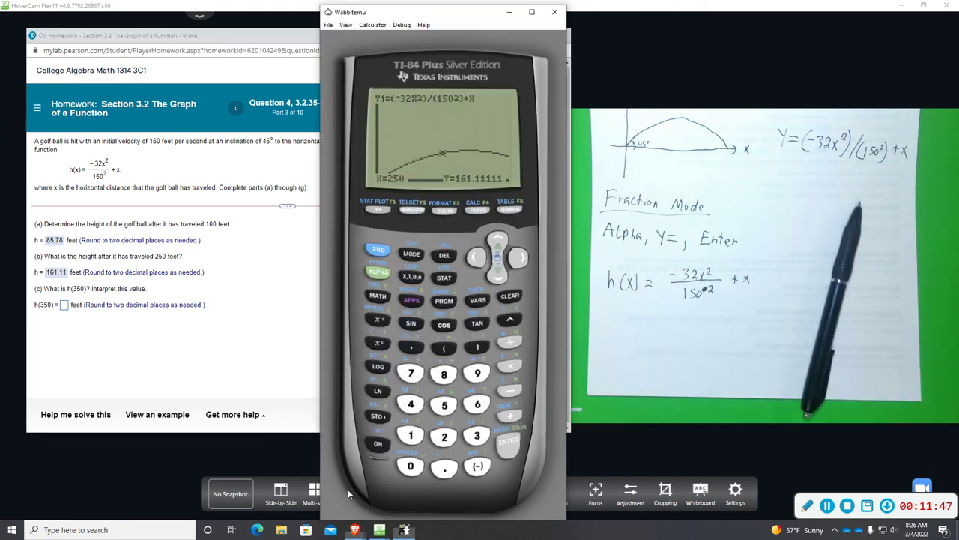
left_click(477, 435)
left_click(450, 409)
left_click(410, 466)
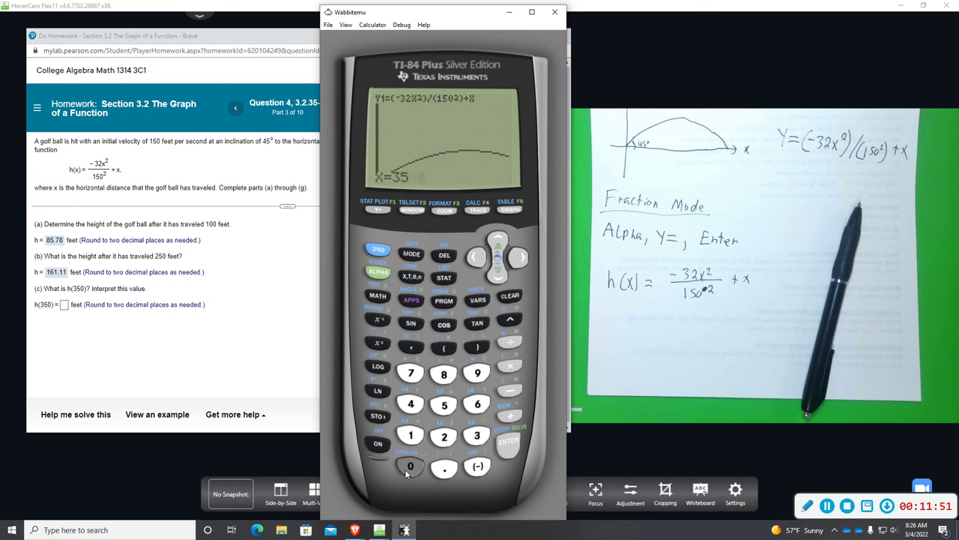
left_click(509, 441)
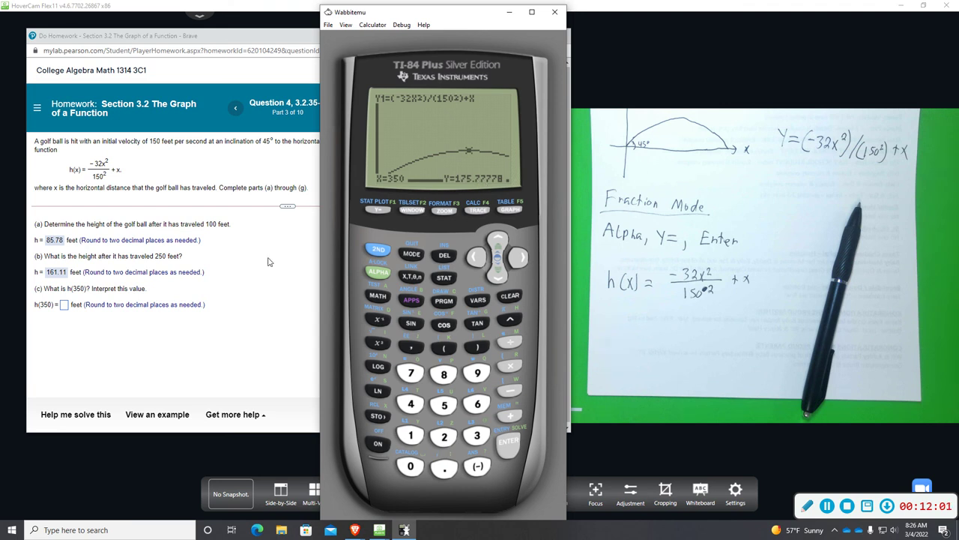
- Answer h(350) in part (c) with 175.78 feet, check it and continue to its interpretation question
left_click(65, 312)
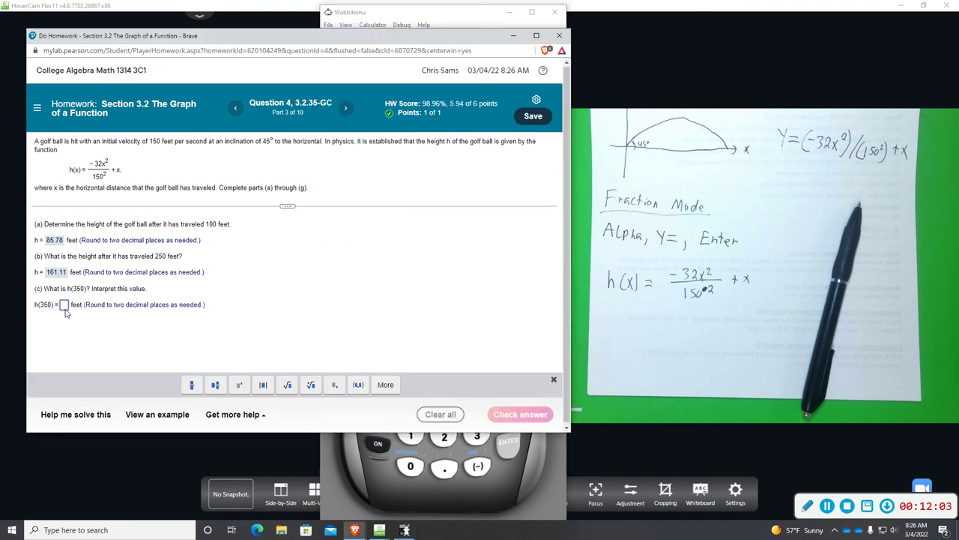
type("175.78")
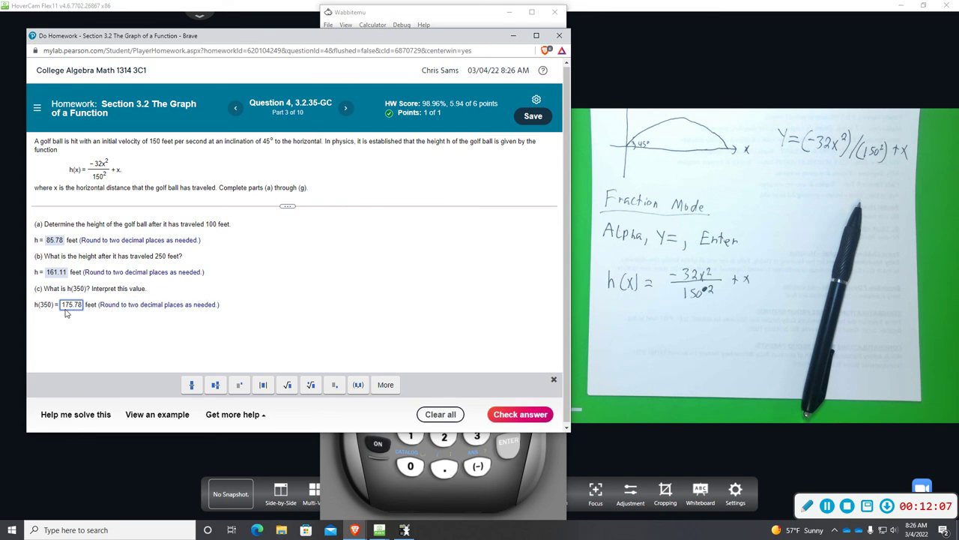
key("Return")
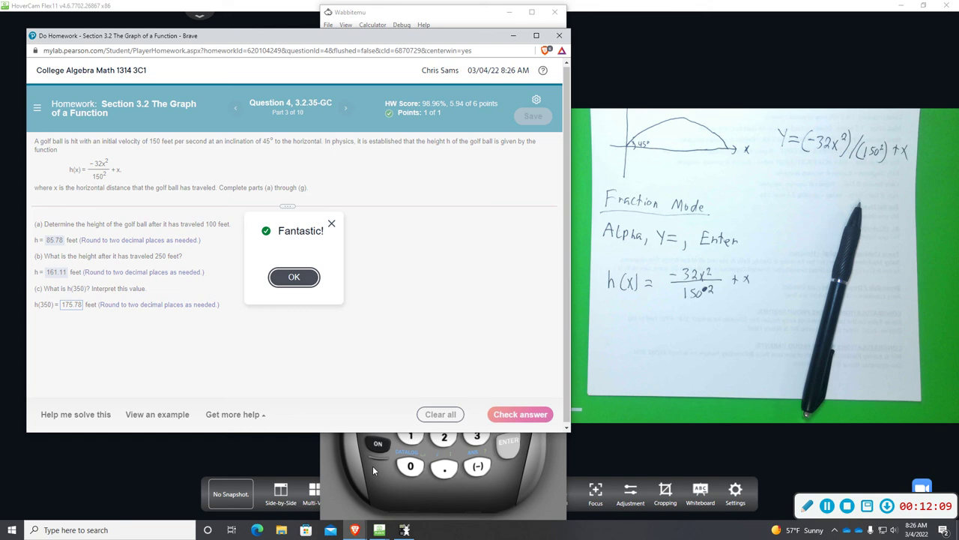
left_click(400, 484)
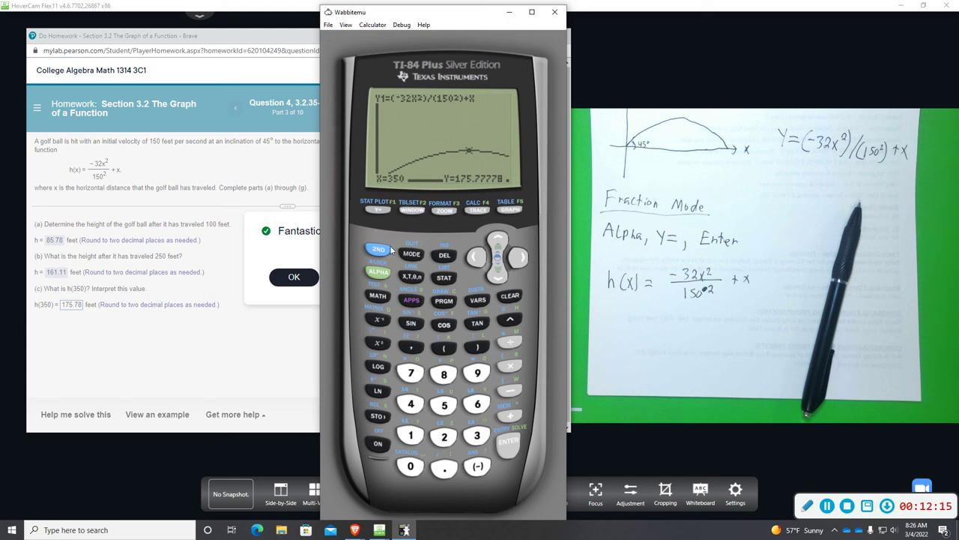
left_click(506, 211)
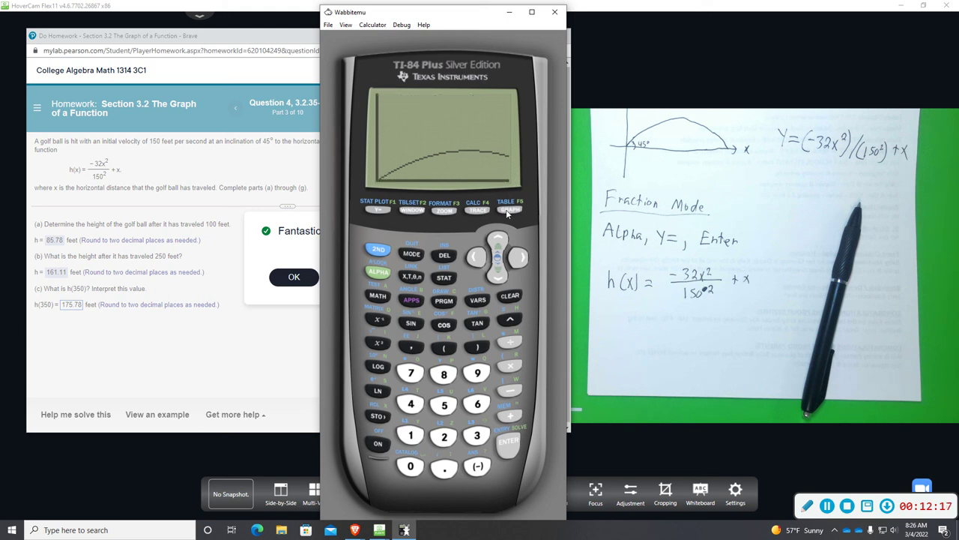
left_click(298, 279)
- Clear the stray entry from the calculator's home screen and redraw the Y1 graph
left_click(377, 480)
left_click(411, 436)
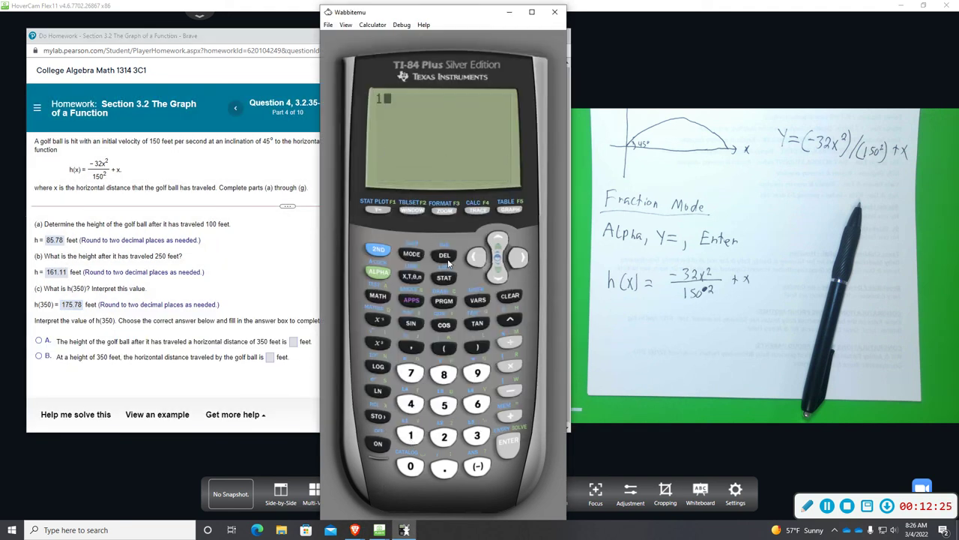
left_click(507, 296)
left_click(510, 211)
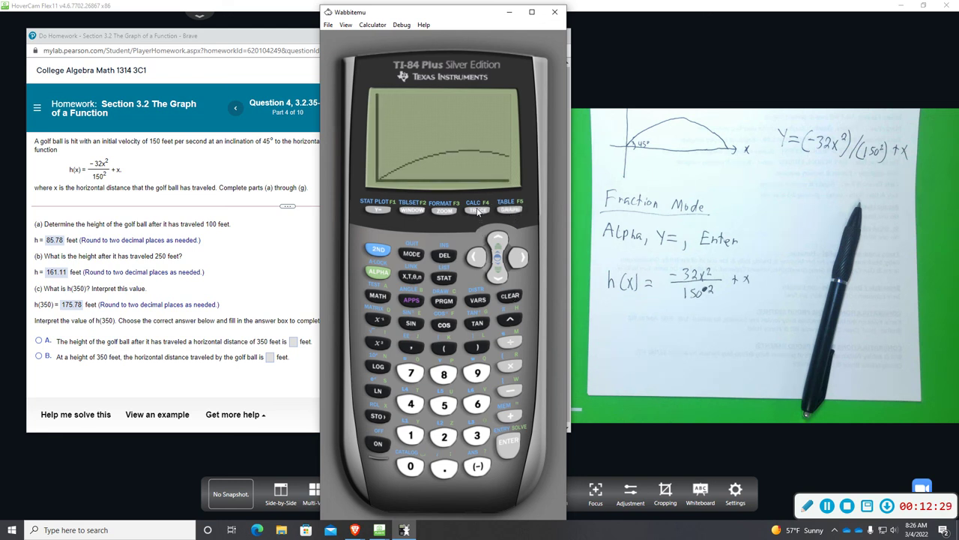
- Evaluate the graphed height function Y1 at X = 100 with the calculator's value command
left_click(478, 210)
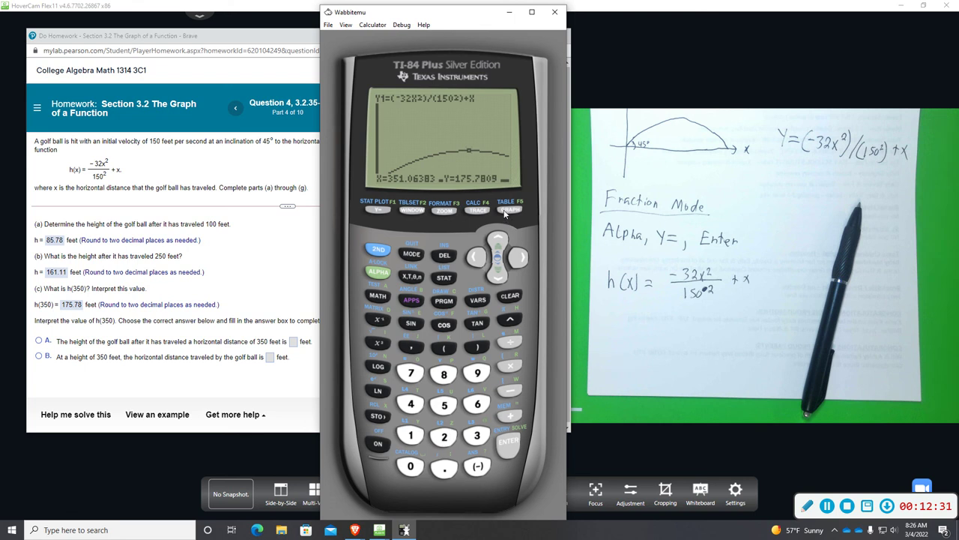
left_click(374, 250)
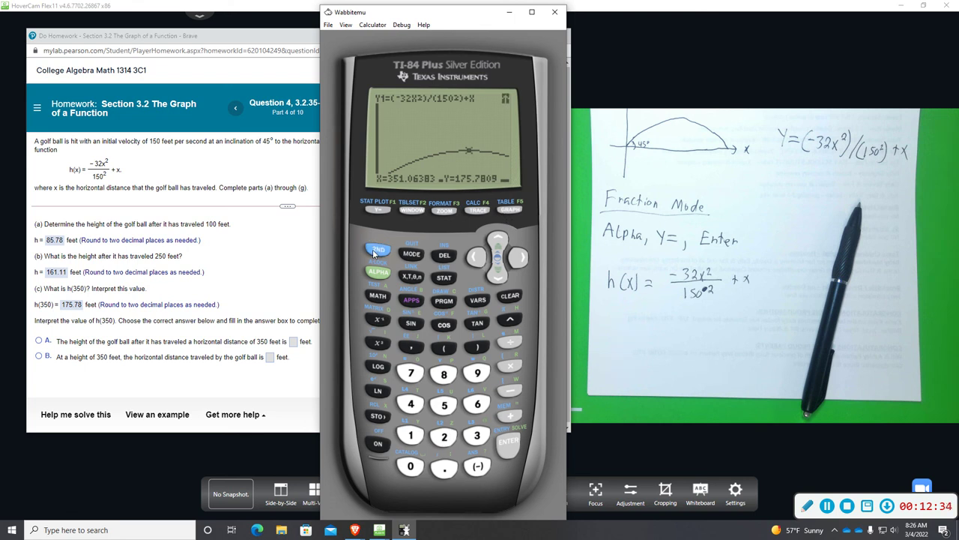
left_click(478, 210)
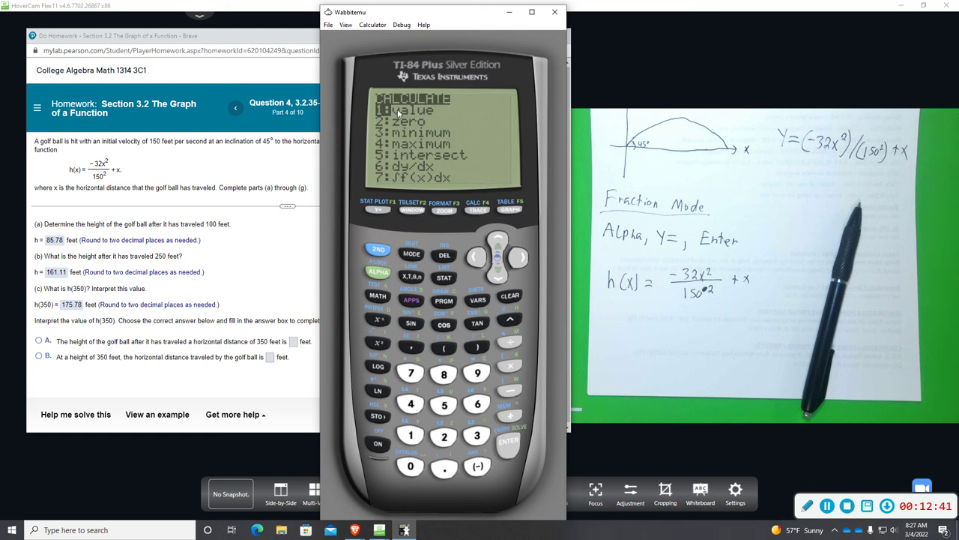
left_click(510, 441)
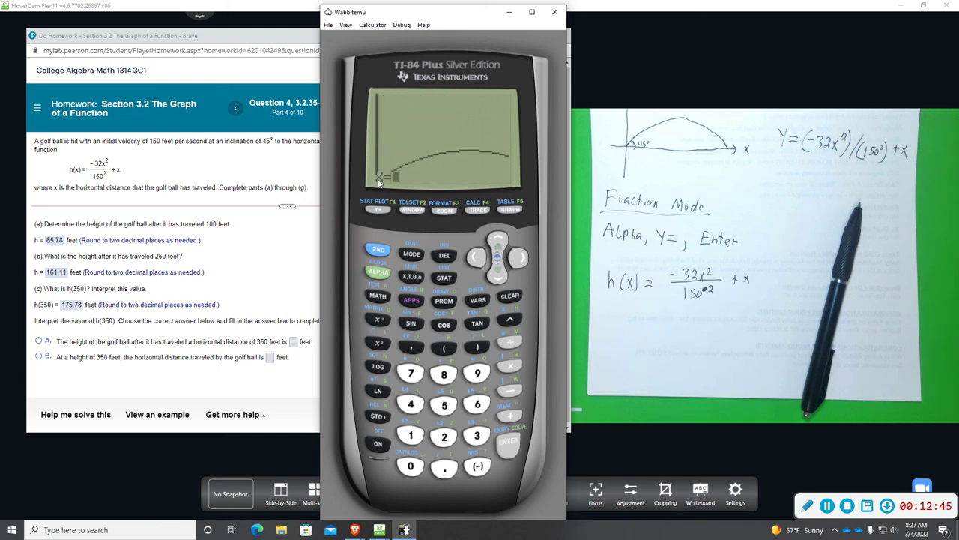
left_click(413, 437)
left_click(411, 468)
left_click(410, 468)
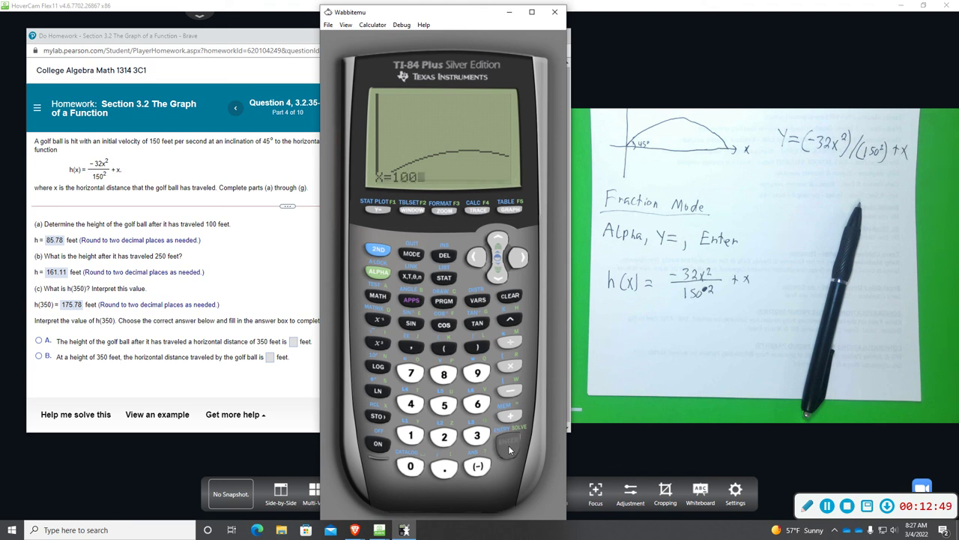
left_click(510, 446)
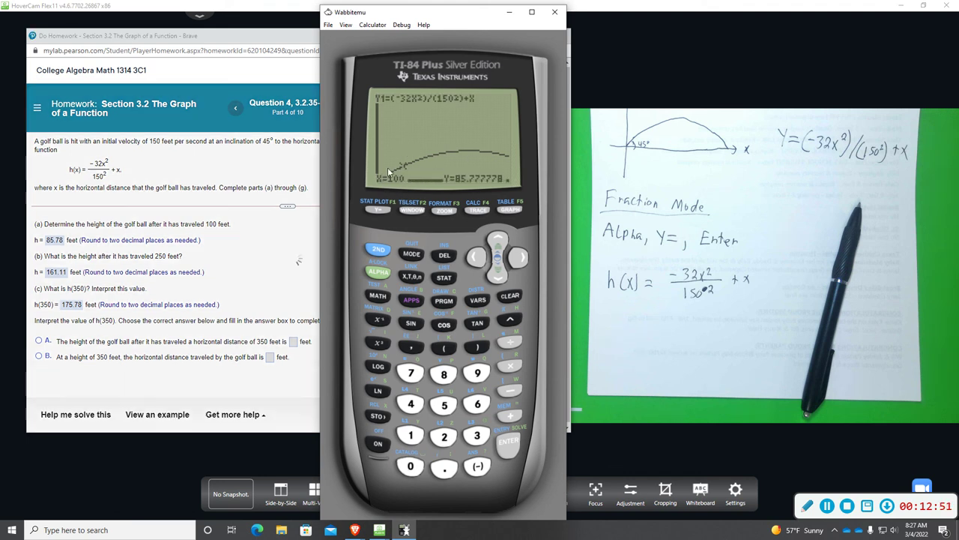
- Trace the Y1 curve point by point from near X = 100 to about X = 191
left_click(476, 209)
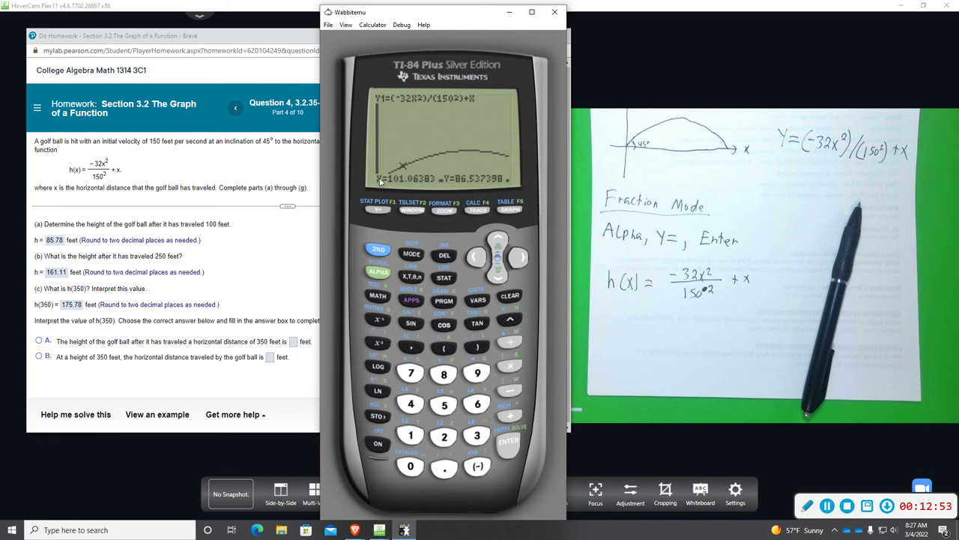
left_click(521, 257)
left_click(520, 257)
left_click(521, 257)
left_click(520, 257)
left_click(520, 257)
left_click(520, 257)
left_click(520, 257)
left_click(520, 257)
left_click(523, 258)
left_click(524, 257)
left_click(525, 259)
left_click(524, 259)
left_click(525, 259)
left_click(525, 258)
left_click(524, 257)
left_click(524, 257)
left_click(523, 257)
left_click(476, 257)
left_click(476, 257)
- Select interpretation A for h(350) in the homework, and trace the calculator's curve further to about X = 218
left_click(149, 340)
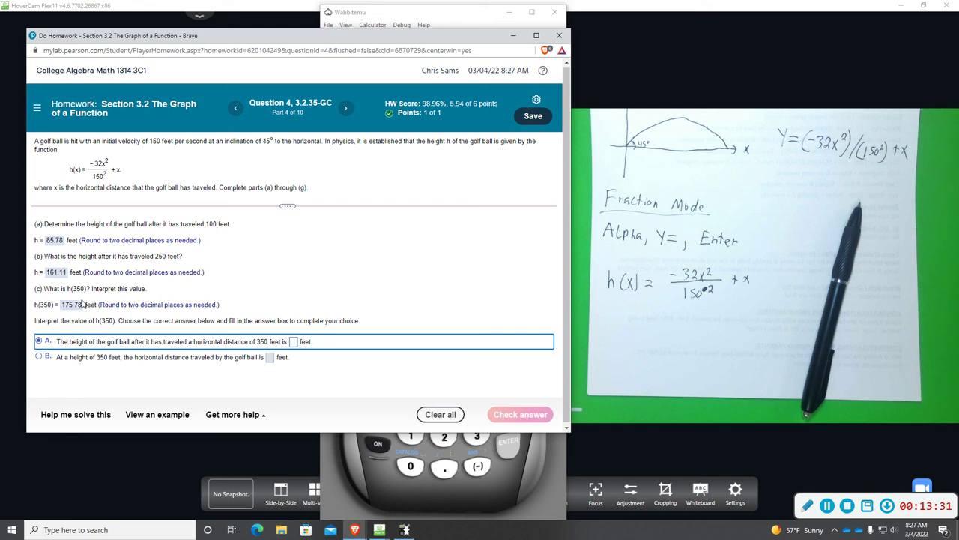
left_click(358, 475)
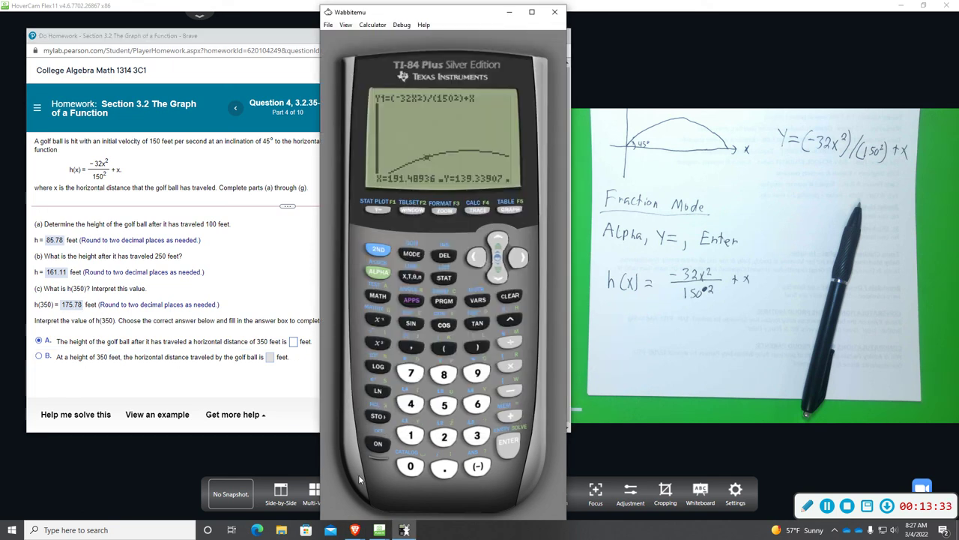
left_click(519, 258)
left_click(519, 257)
left_click(518, 258)
left_click(519, 258)
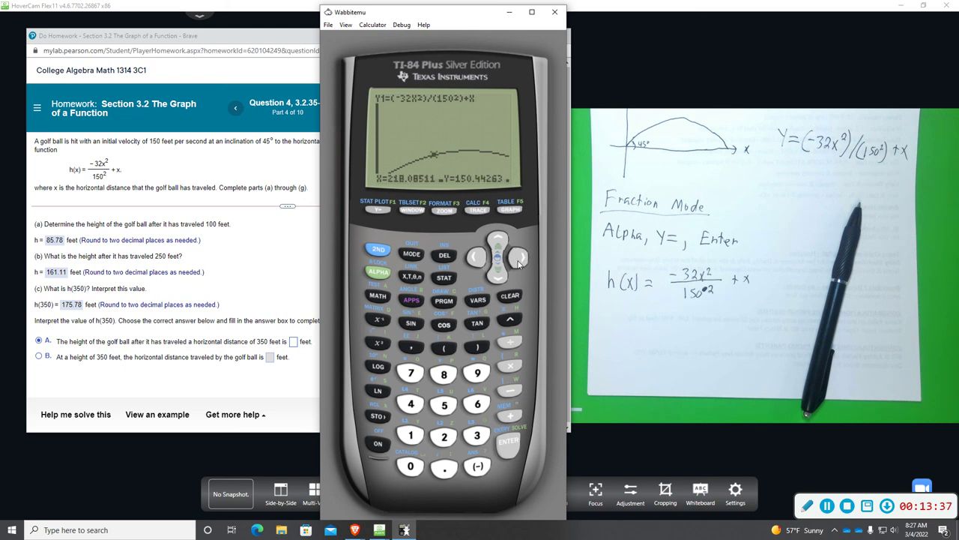
left_click(273, 299)
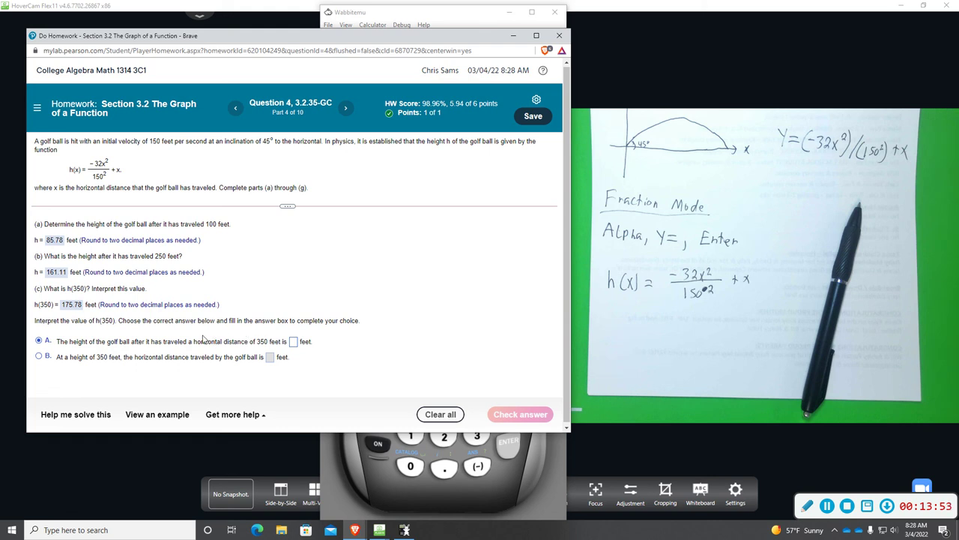
- Fill in choice A's height with 178.78 feet and check the answer
left_click(294, 343)
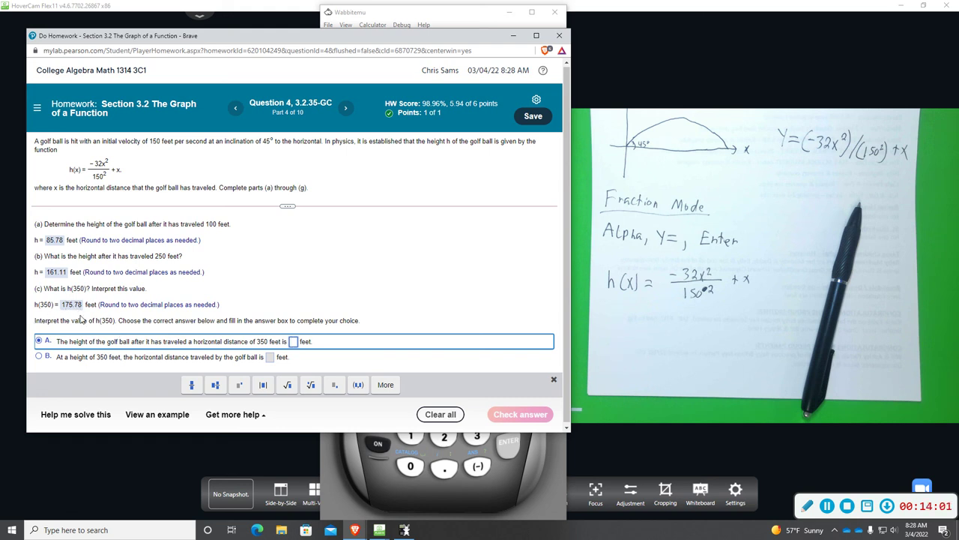
type("1")
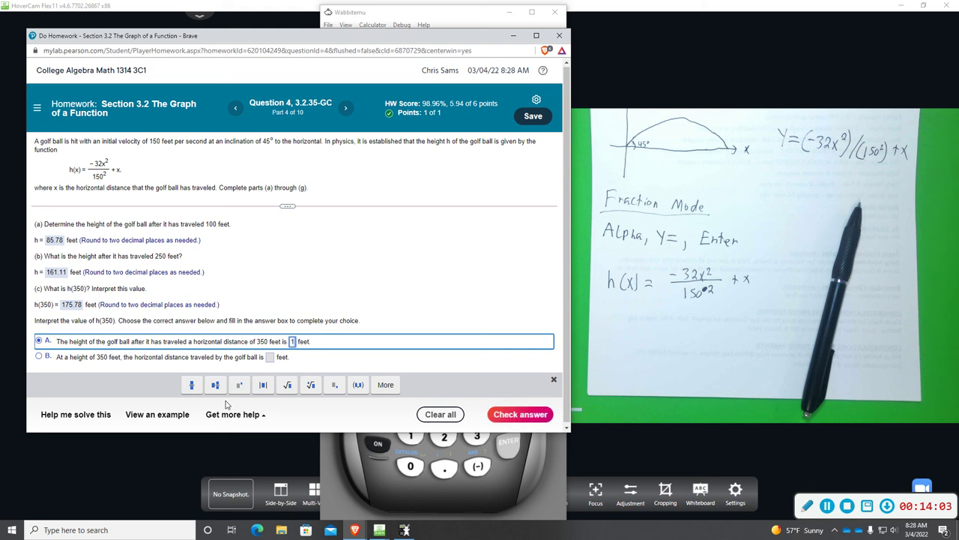
type("78.78")
left_click(516, 420)
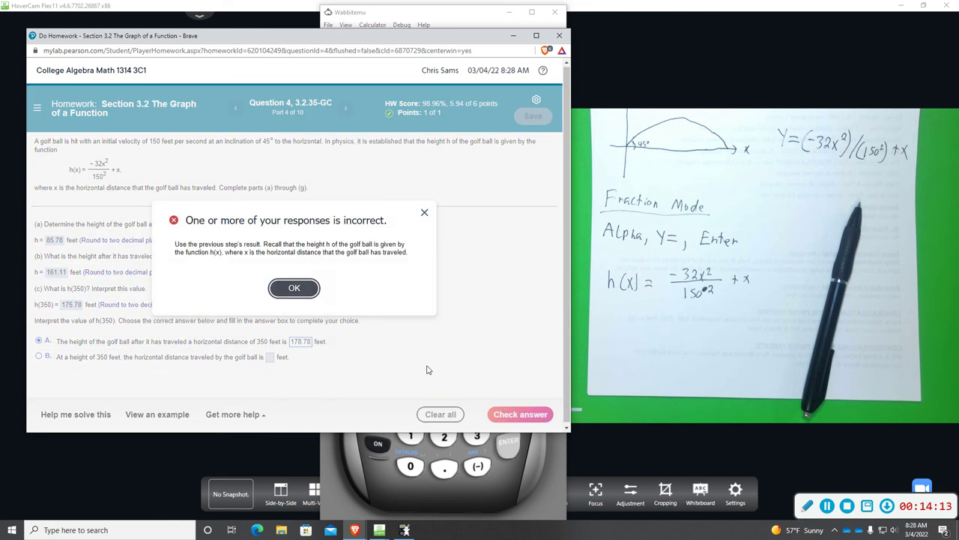
left_click(423, 213)
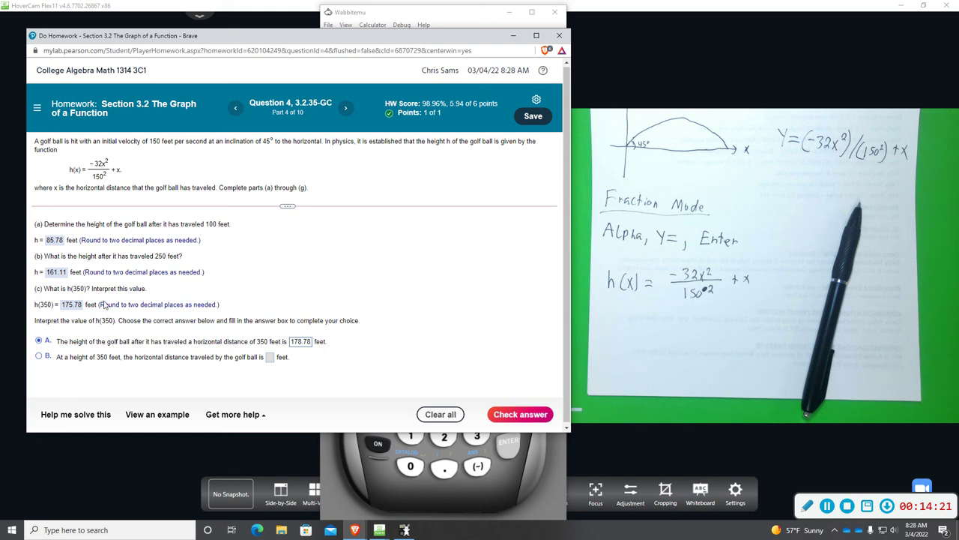
- Correct the height in choice A to 175.78 feet, check it and continue to part (d)
left_click(301, 343)
key("BackSpace")
type("5")
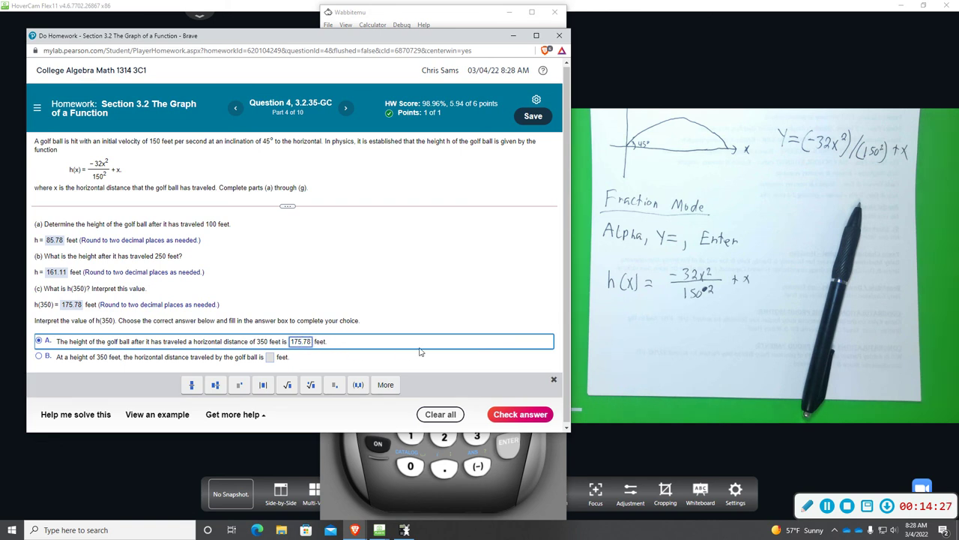
left_click(525, 418)
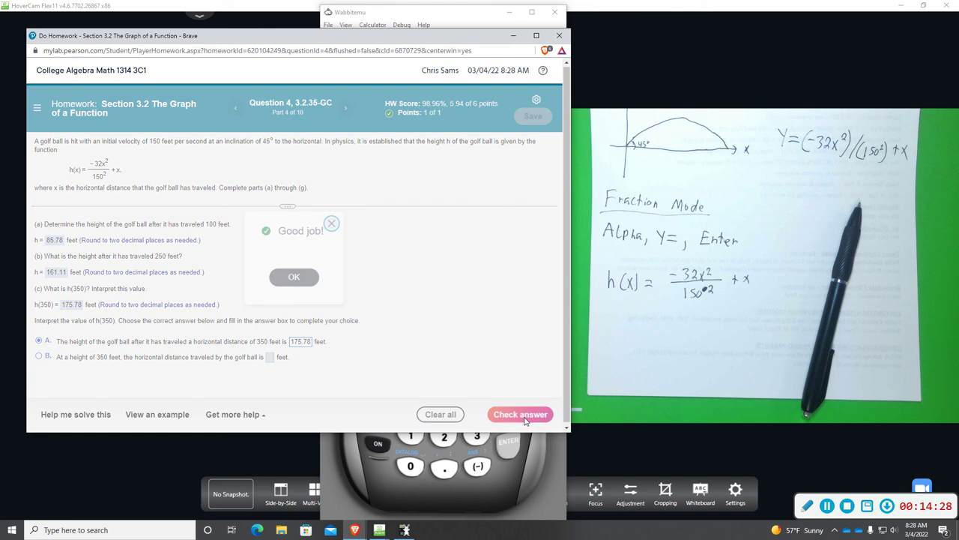
left_click(296, 278)
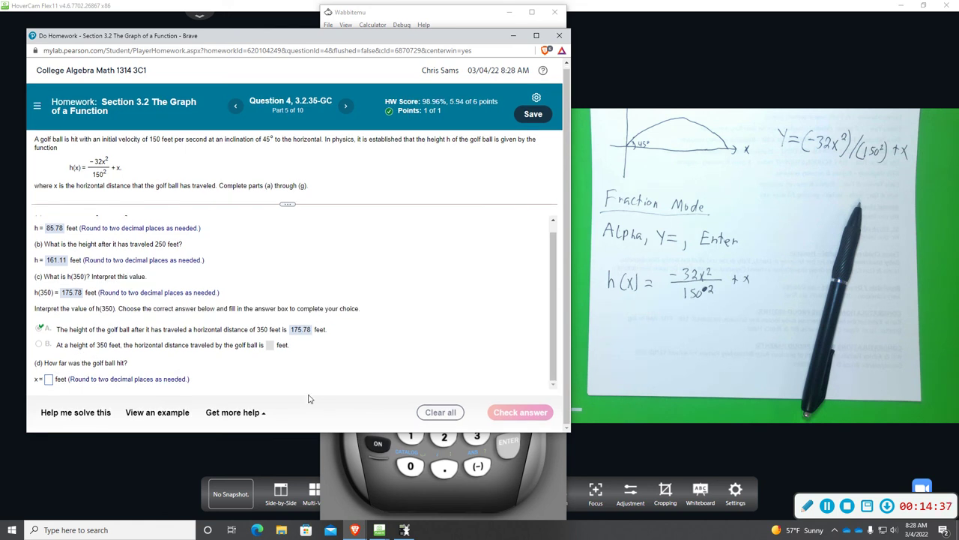
- Switch to the calculator, set the graph window's Xmax to 800 and redraw the curve
left_click(351, 460)
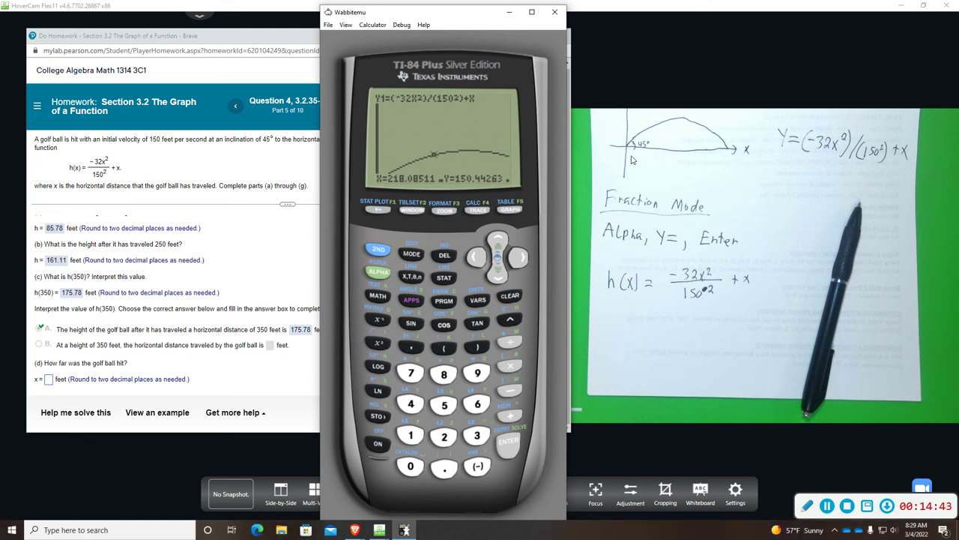
left_click(416, 211)
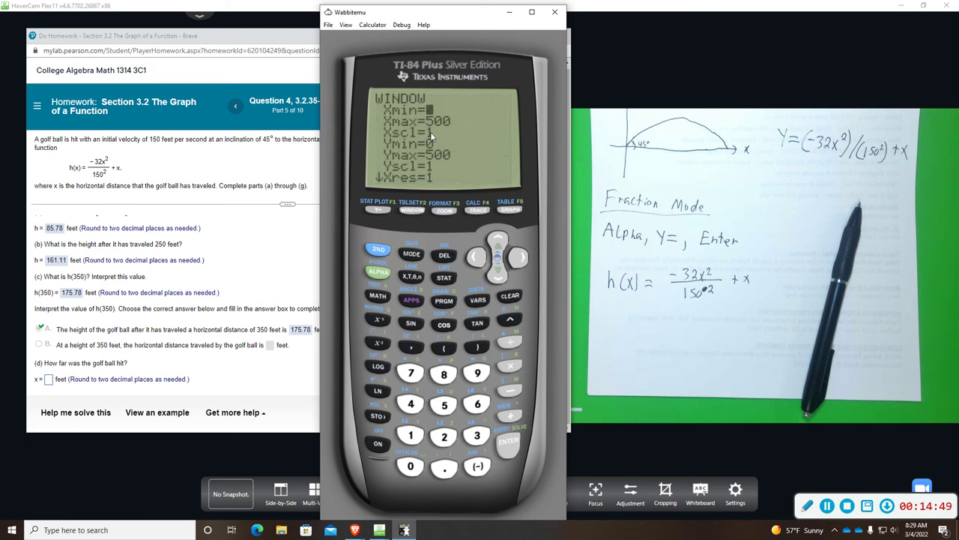
left_click(496, 277)
left_click(445, 375)
double_click(410, 465)
left_click(508, 448)
left_click(510, 211)
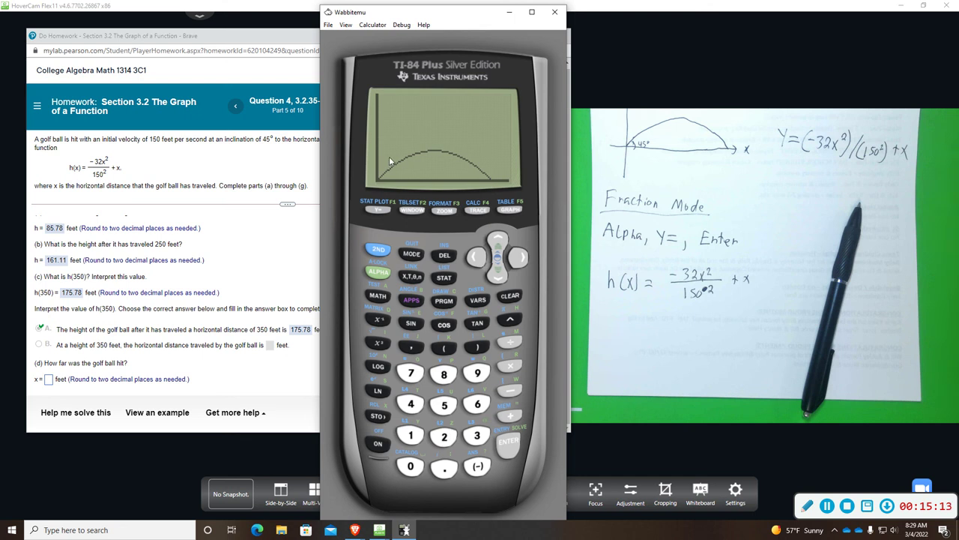
- Start the zero calculation on Y1, move the left-bound cursor to about X = 587, and return to the plain graph
left_click(380, 252)
left_click(483, 211)
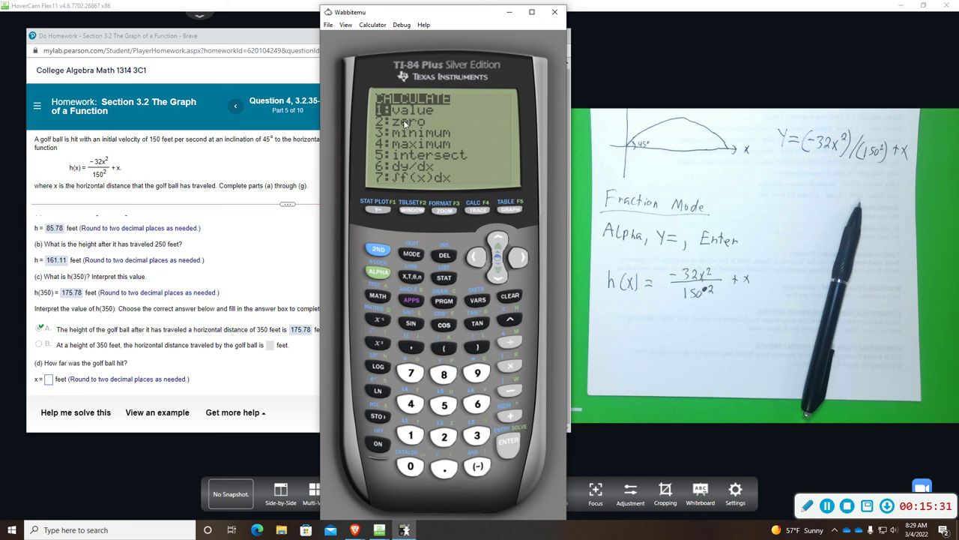
left_click(498, 275)
left_click(496, 239)
left_click(499, 278)
left_click(516, 446)
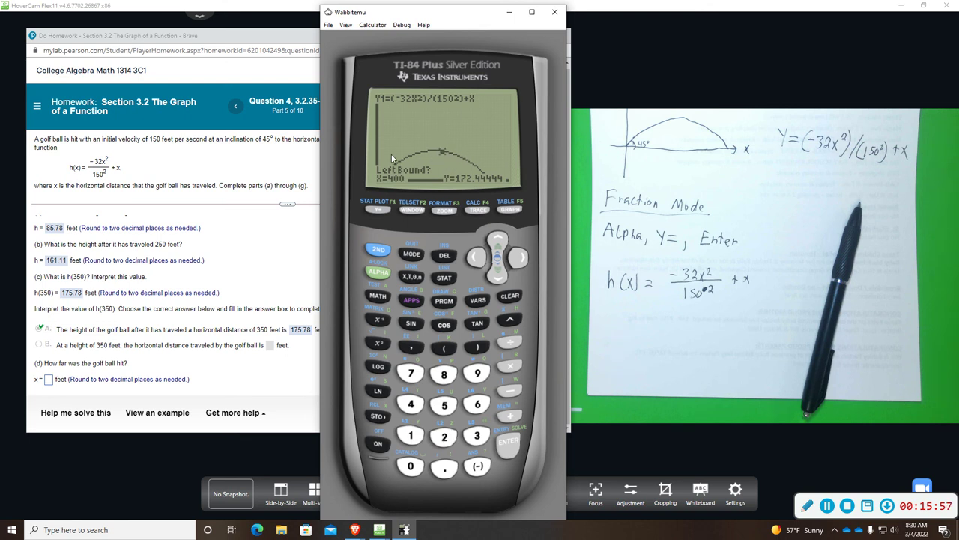
left_click(518, 259)
left_click(517, 259)
left_click(517, 260)
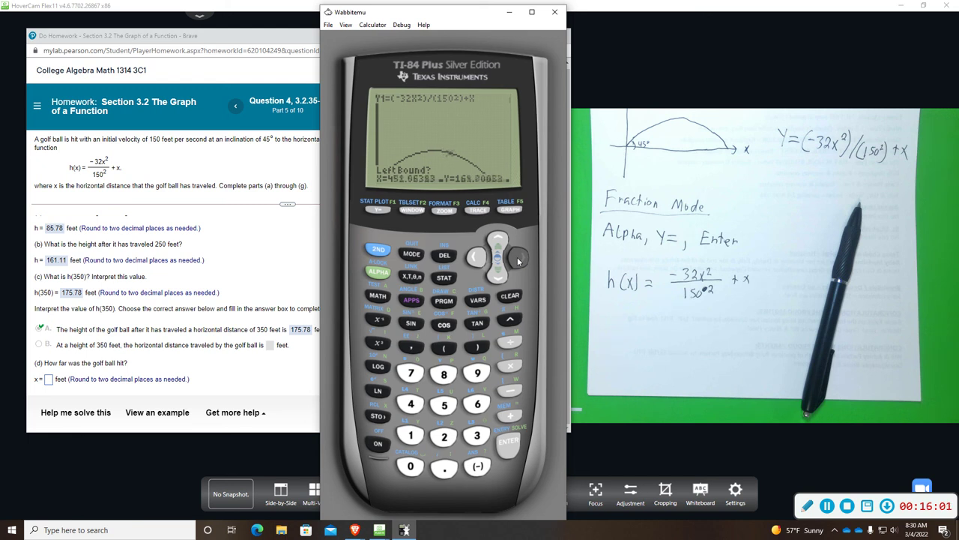
left_click(517, 259)
left_click(517, 259)
left_click(518, 259)
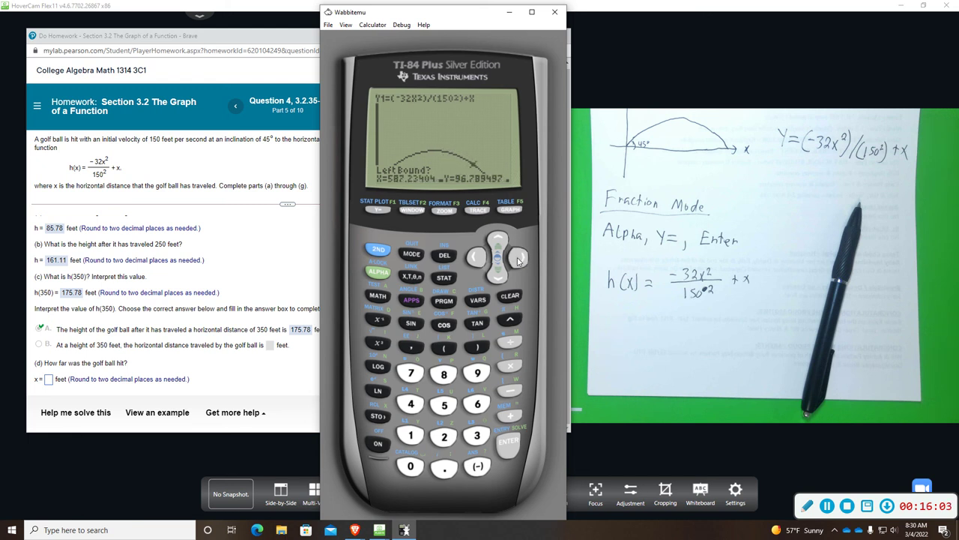
left_click(509, 209)
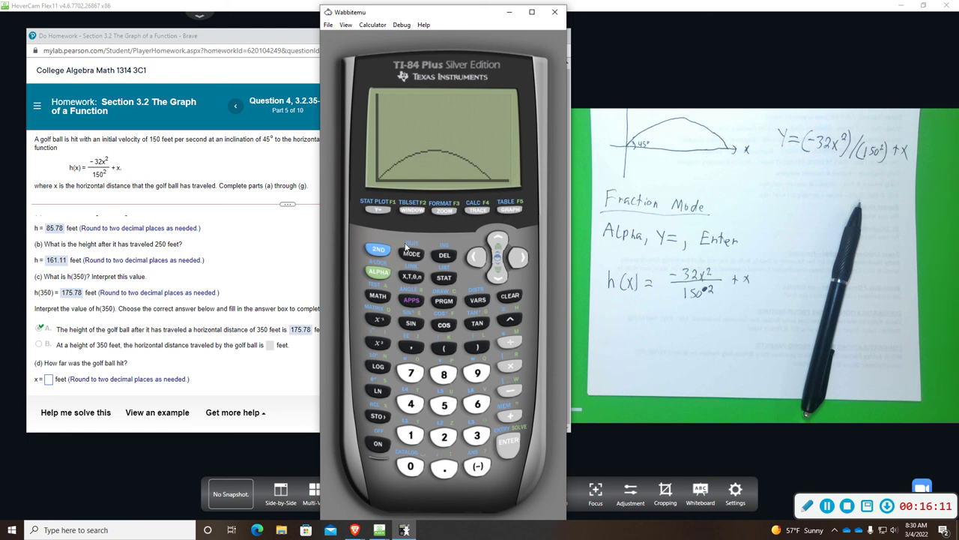
- Restart the zero calculation on Y1 and set the left bound at about X = 587
left_click(382, 249)
left_click(477, 211)
key("Down")
key("Return")
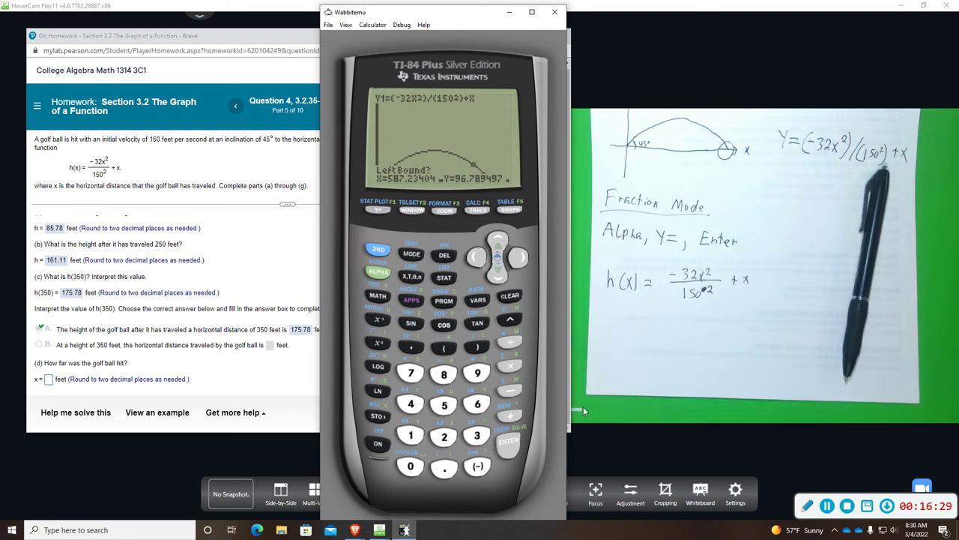
left_click(511, 443)
- Set the right bound past the landing point at about X = 715 and accept the guess to compute the zero
left_click(518, 260)
left_click(517, 260)
left_click(475, 258)
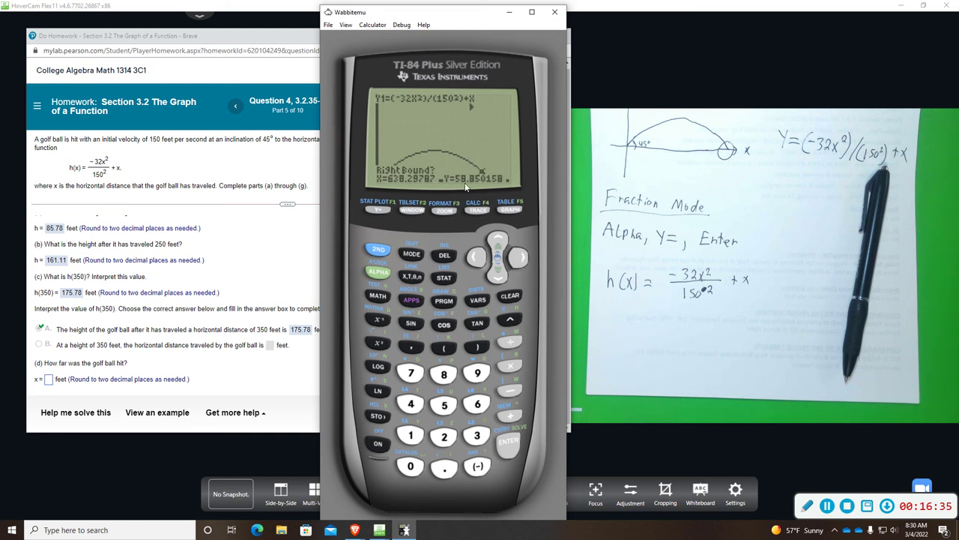
left_click(519, 259)
left_click(519, 259)
left_click(518, 259)
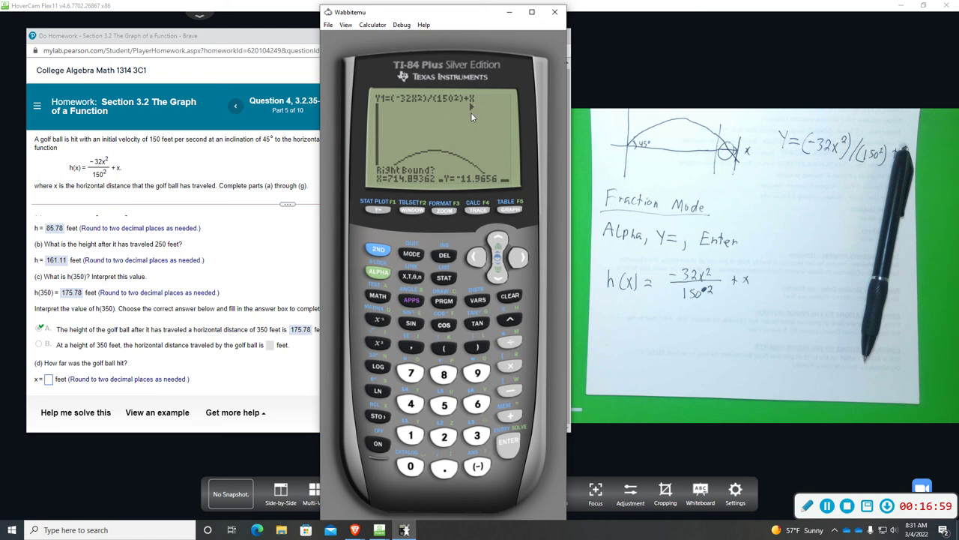
left_click(510, 446)
left_click(506, 443)
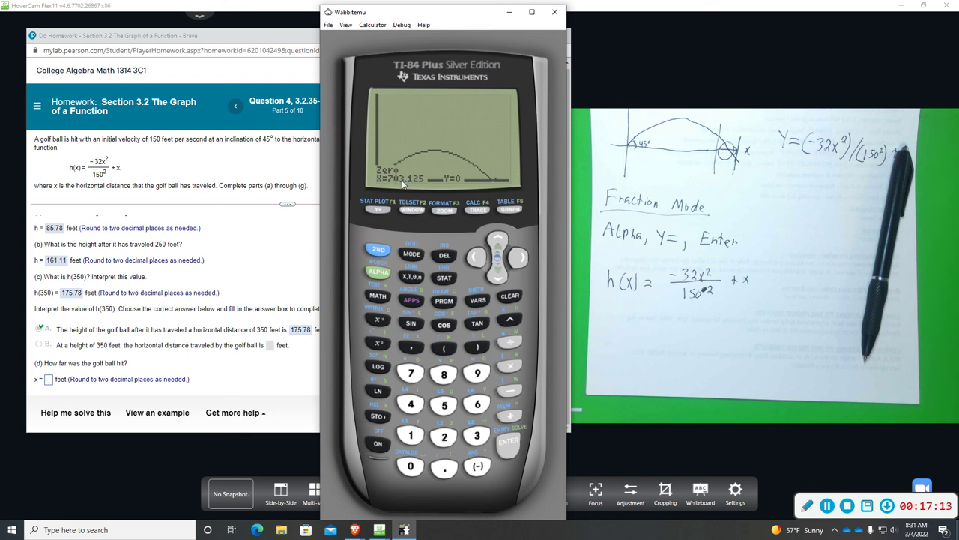
- Enter 703.13 feet as the answer to part (d), comparing it with the zero on the calculator
left_click(65, 385)
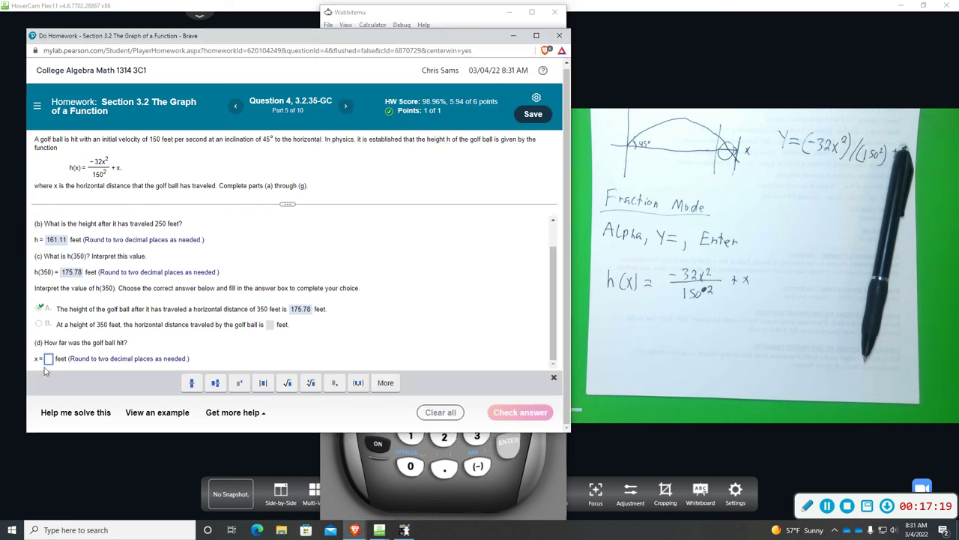
left_click(343, 478)
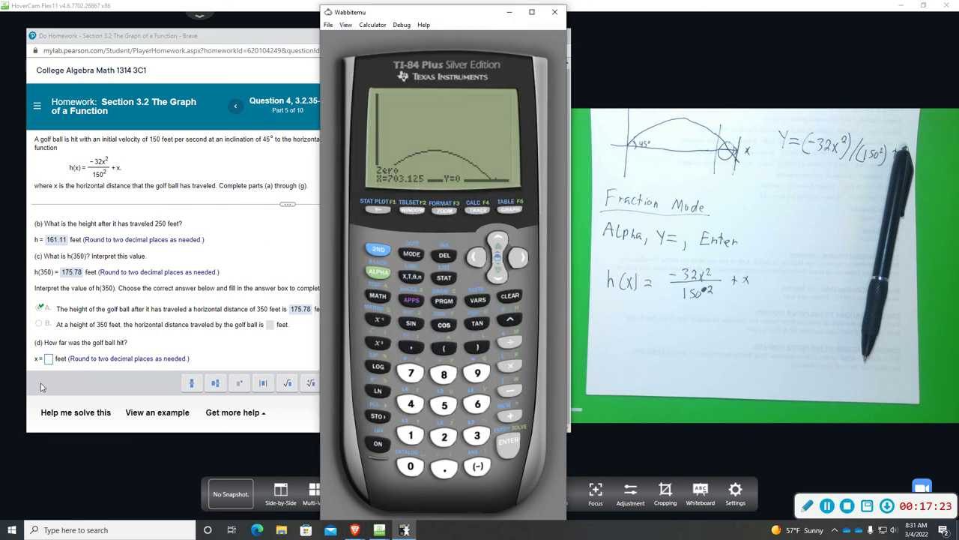
left_click(47, 360)
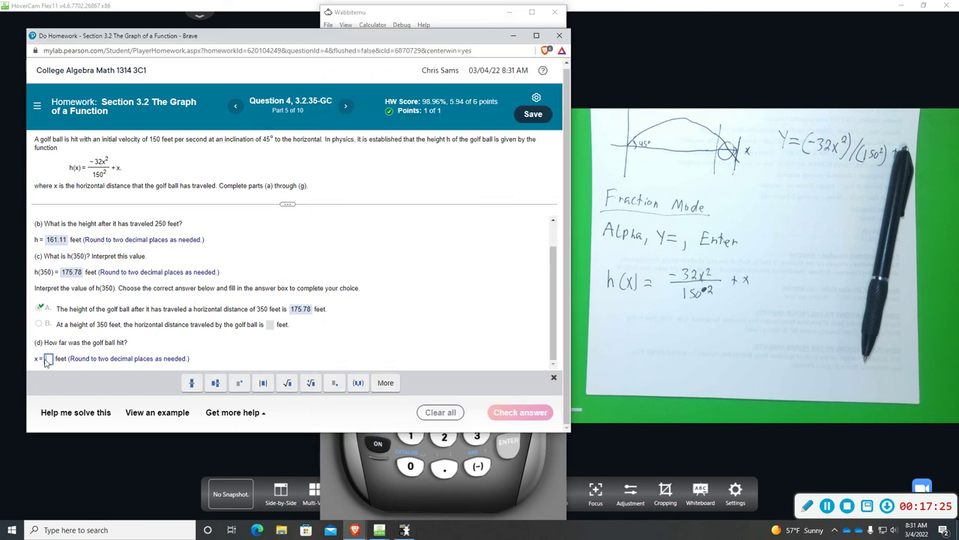
type("703.13")
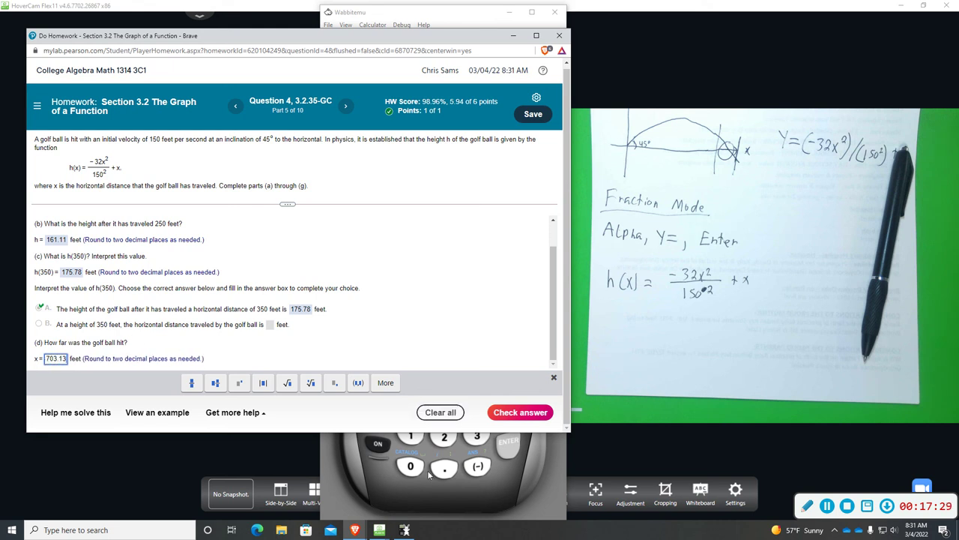
left_click(373, 486)
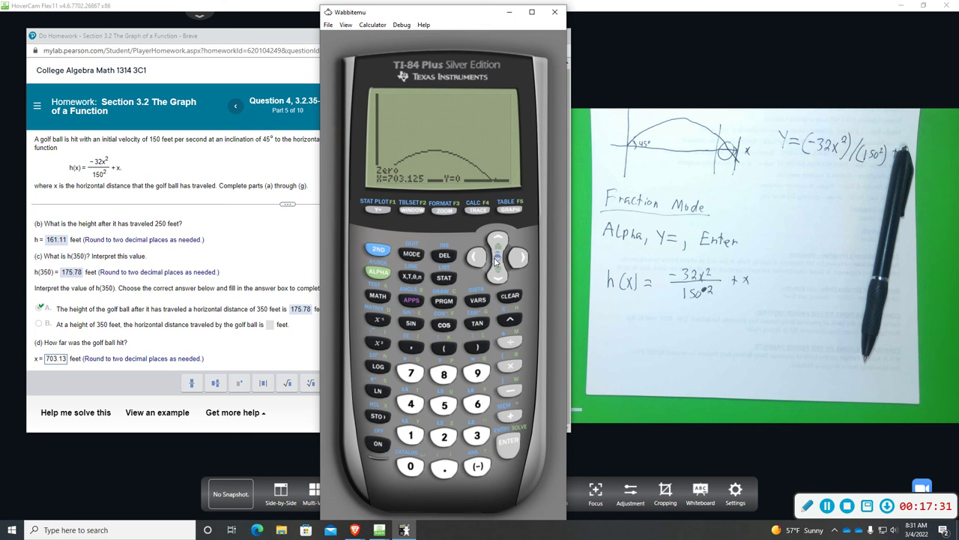
- Replace the Y2 expression with 0 in the function editor and display the graph
left_click(373, 252)
left_click(474, 209)
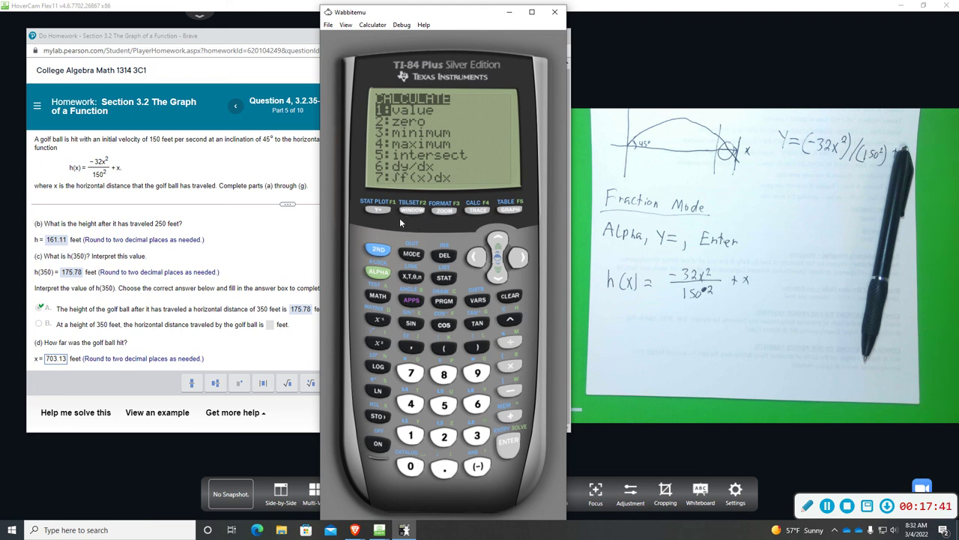
left_click(378, 210)
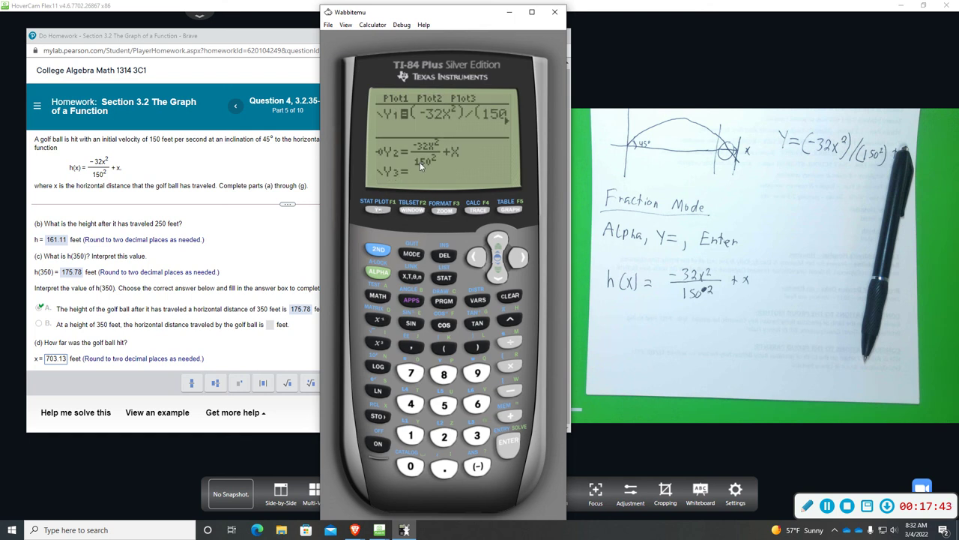
left_click(497, 276)
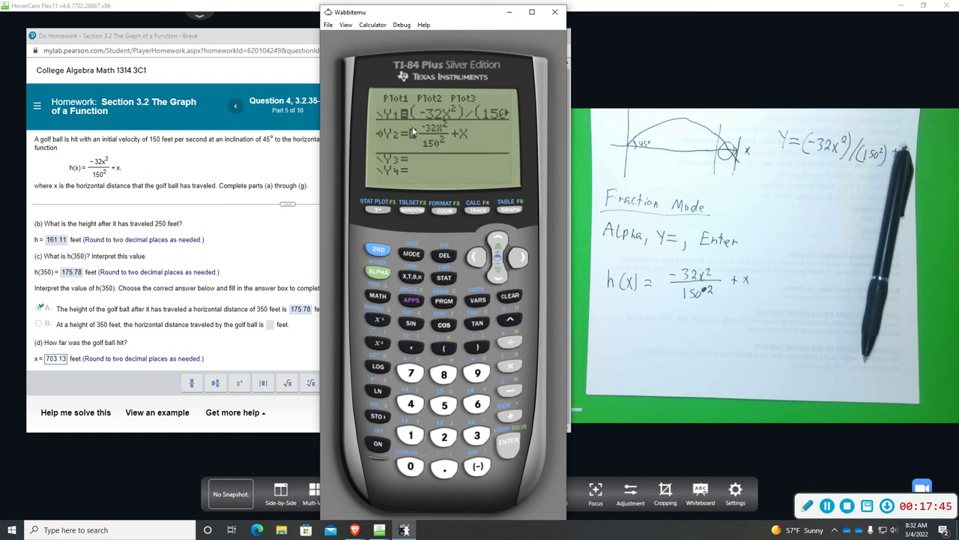
left_click(510, 296)
left_click(411, 467)
left_click(477, 258)
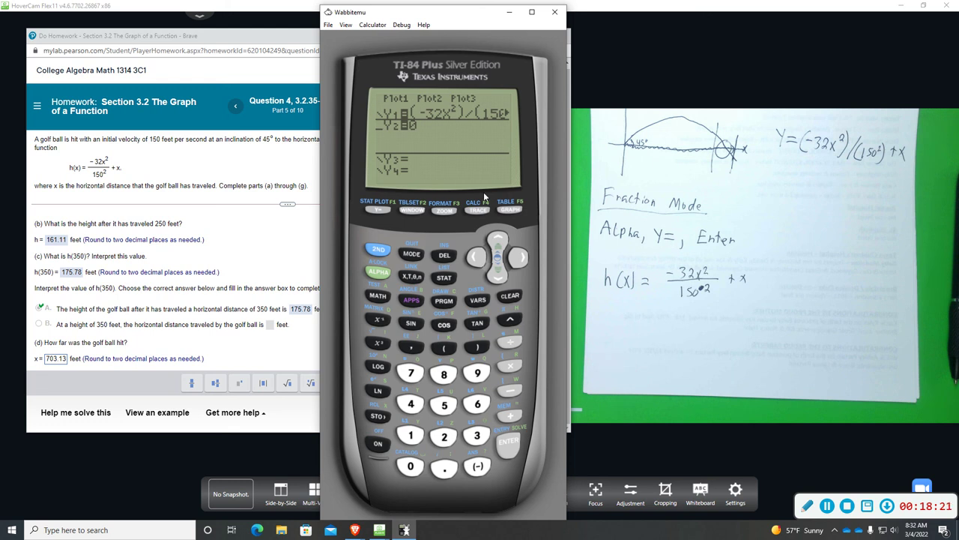
left_click(508, 210)
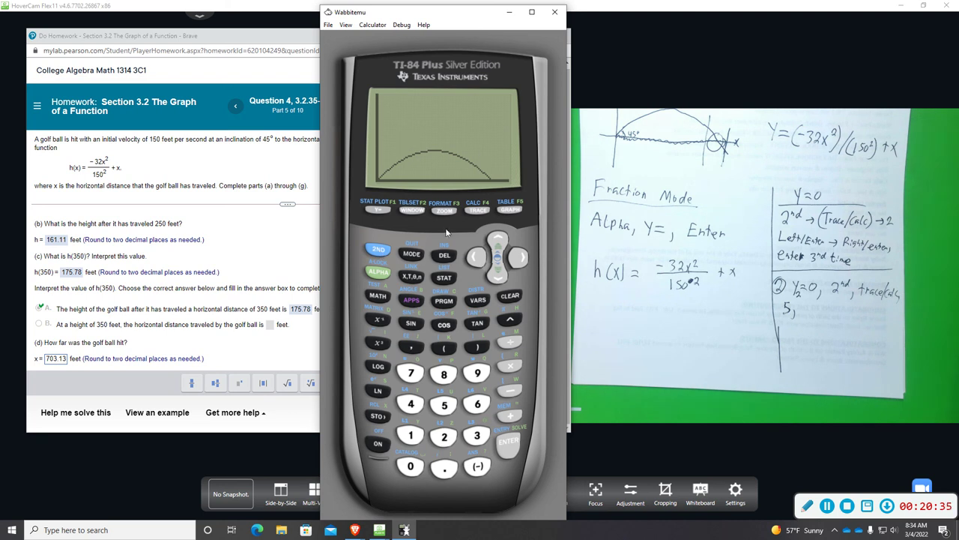
- Start the intersect calculation and accept Y1 as the first curve and Y2 = 0 as the second curve
left_click(377, 250)
left_click(477, 210)
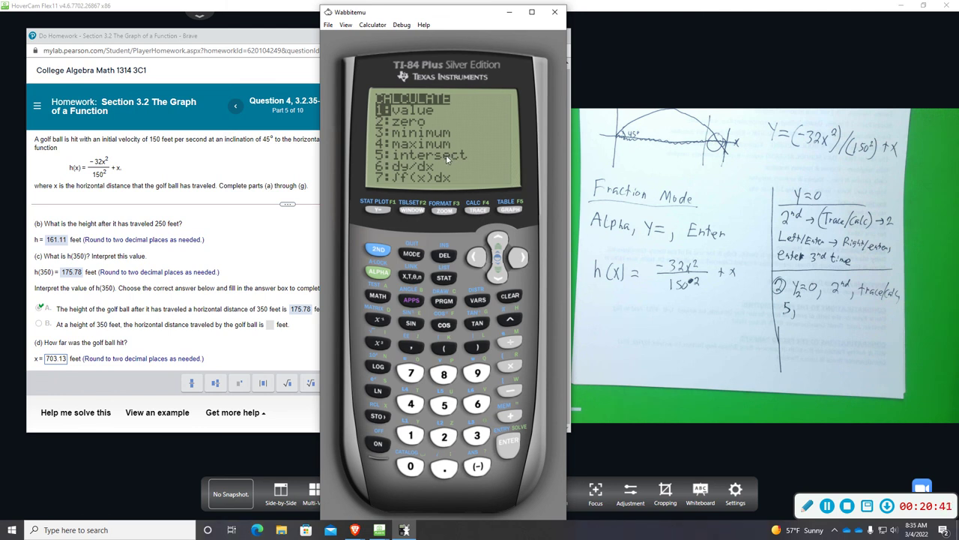
left_click(444, 402)
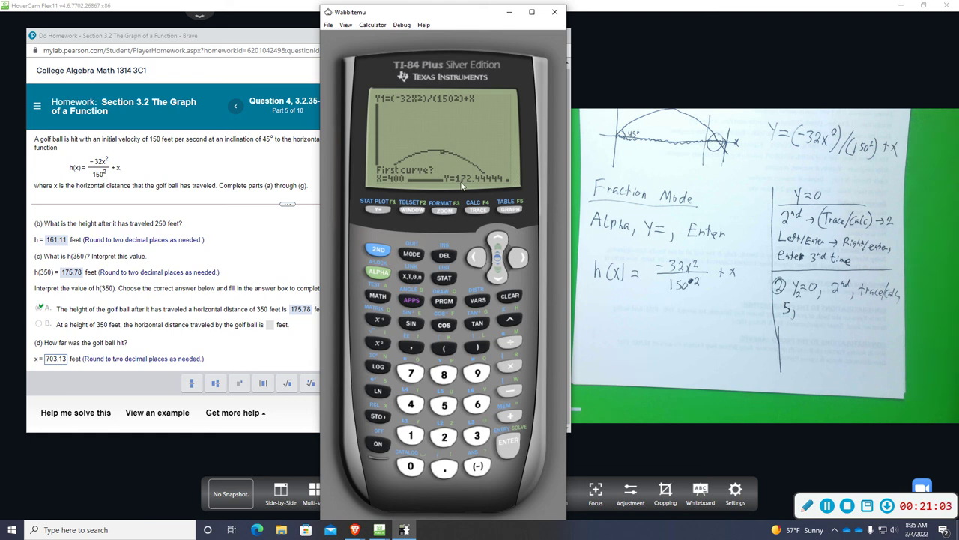
left_click(507, 446)
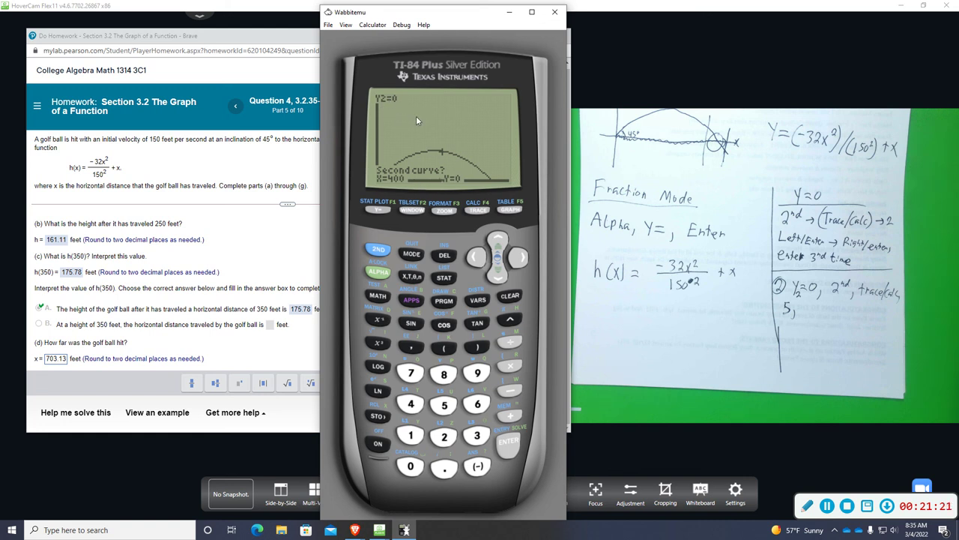
left_click(508, 447)
- Move the guess cursor to about X = 638 near the landing point and compute the intersection
left_click(521, 257)
left_click(521, 258)
left_click(521, 258)
left_click(521, 258)
left_click(521, 257)
left_click(520, 258)
left_click(520, 258)
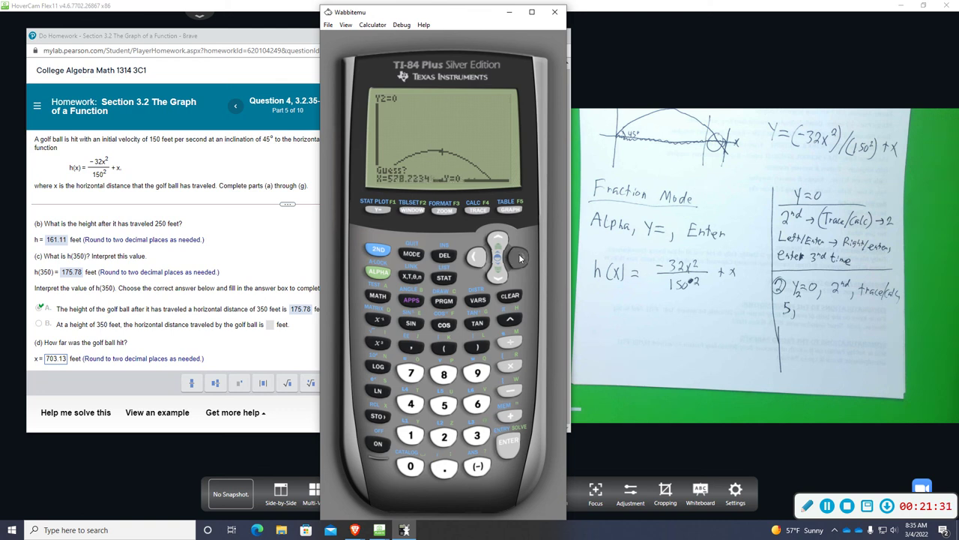
left_click(521, 257)
left_click(521, 258)
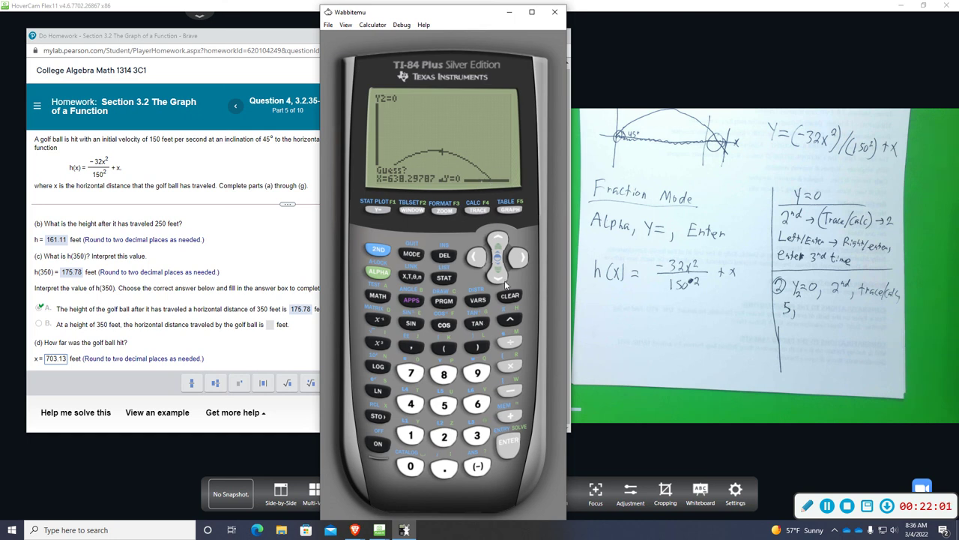
left_click(512, 449)
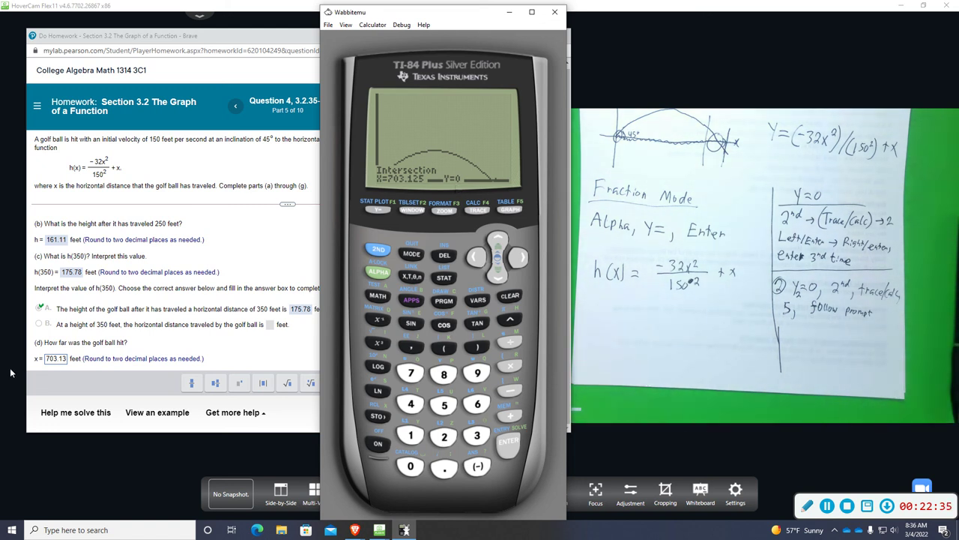
- Check the answer to part (d) in the homework and continue to part (e)
left_click(178, 339)
left_click(521, 412)
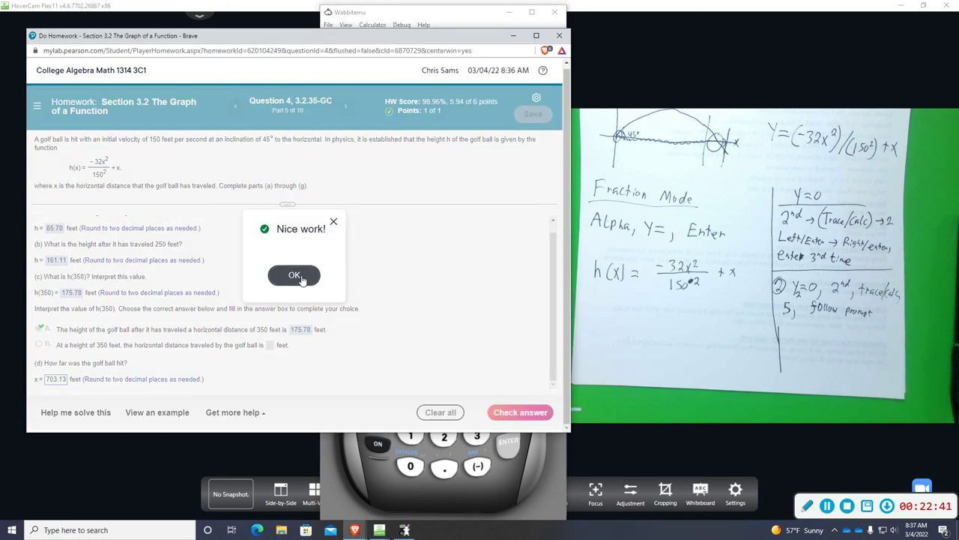
left_click(294, 275)
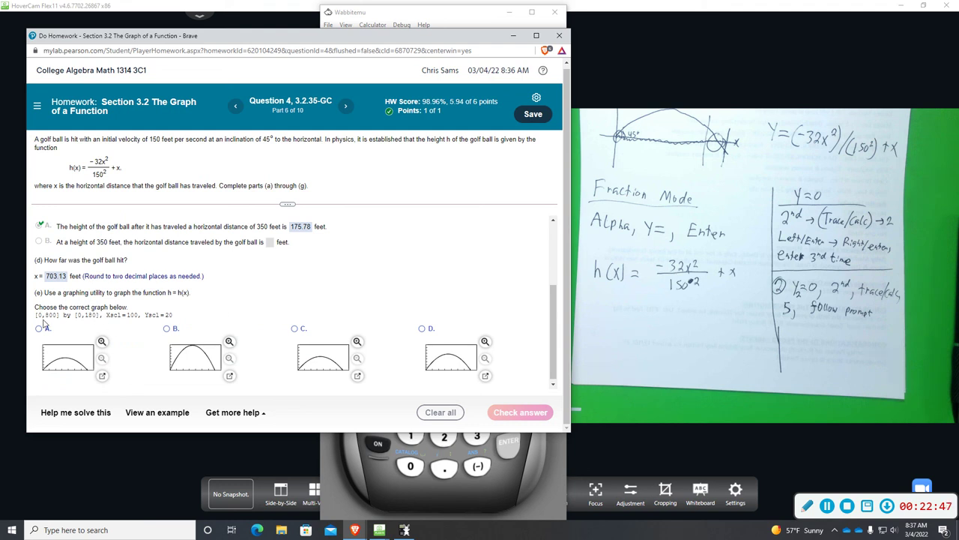
- Set the calculator graph window's Ymax to 180, following the window given in part (e)
left_click(345, 488)
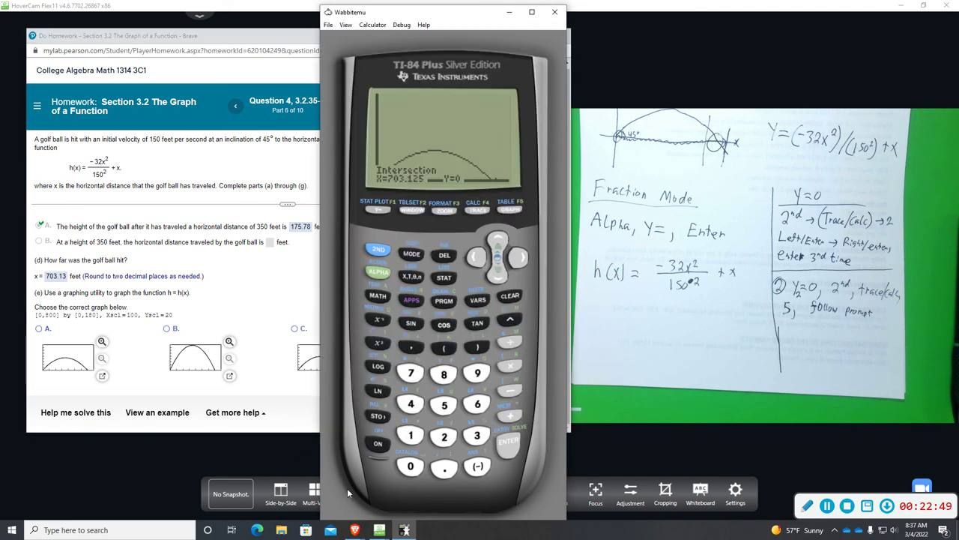
left_click(412, 212)
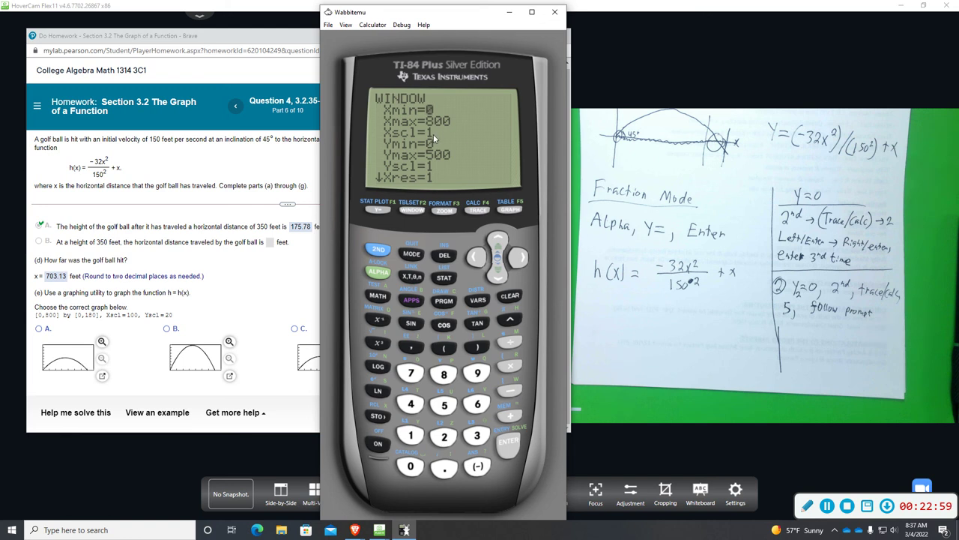
left_click(497, 276)
left_click(497, 276)
left_click(497, 276)
key("Down")
left_click(410, 436)
left_click(448, 372)
left_click(410, 466)
- Set the graph window's Xscl to 100
left_click(499, 240)
left_click(499, 240)
left_click(420, 440)
left_click(412, 469)
left_click(412, 468)
- Set the graph window's Yscl to 20 and plot the function in the new window
left_click(498, 274)
left_click(497, 274)
left_click(498, 274)
left_click(446, 436)
left_click(411, 466)
left_click(511, 208)
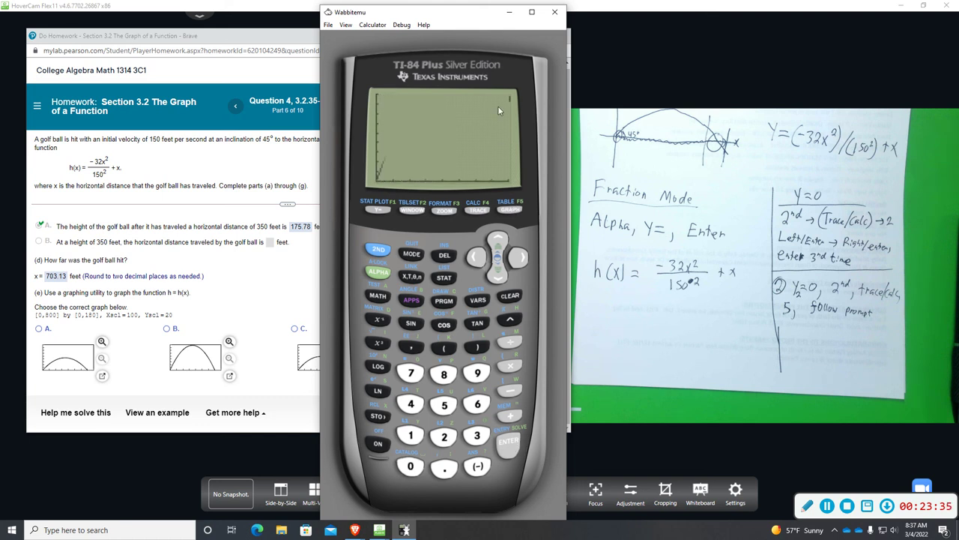
- Move the calculator clear of the answer choices, select graph B for part (e), check it and continue to part (f)
left_click_drag(472, 22, 628, 40)
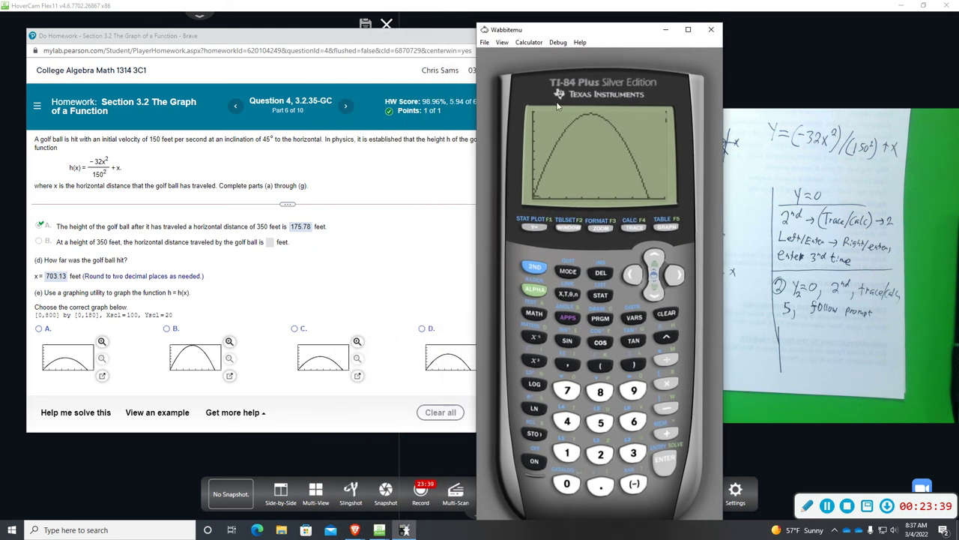
left_click(205, 366)
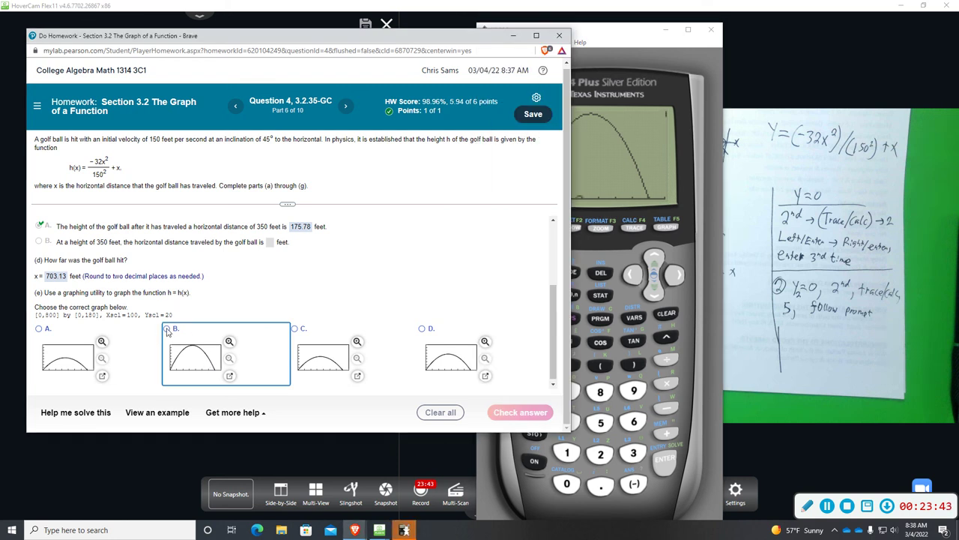
left_click(501, 412)
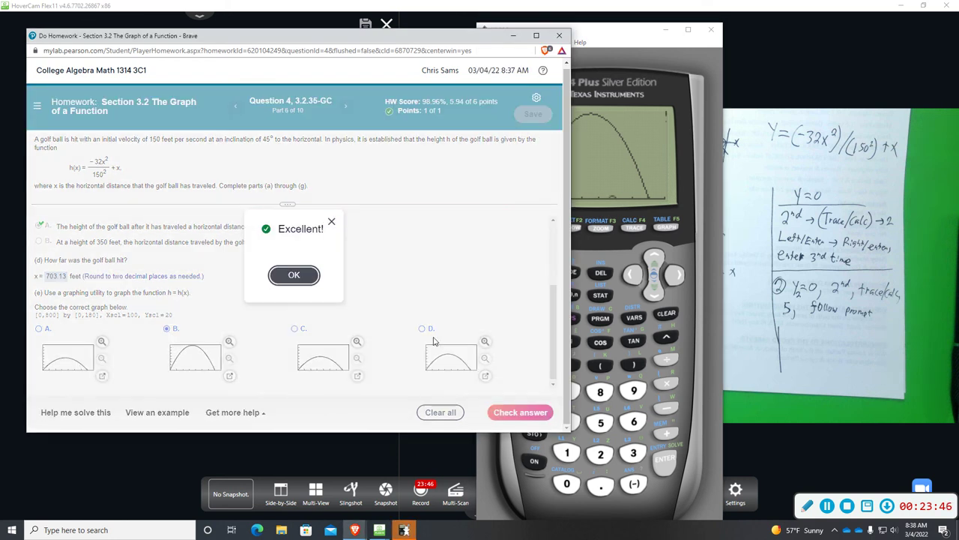
left_click(290, 278)
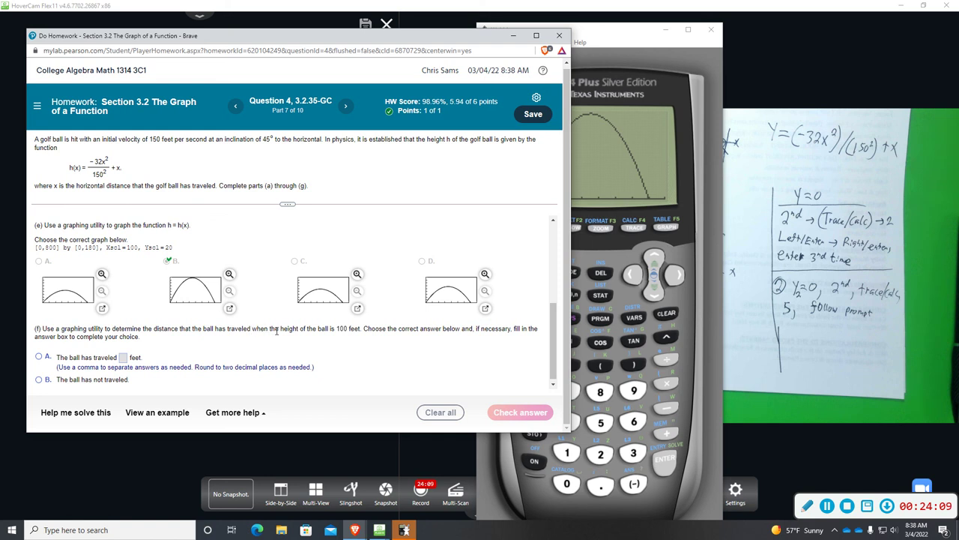
- Bring the calculator back beside the problem, enter 100 as Y2 for part (f), and graph it with Y1
left_click(640, 56)
left_click_drag(607, 32, 386, 34)
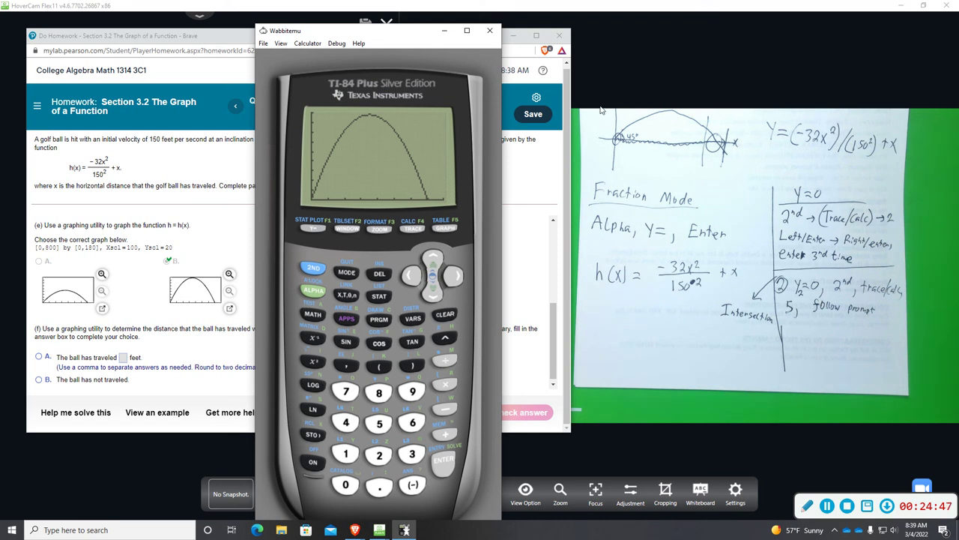
left_click_drag(403, 38, 488, 22)
left_click(390, 212)
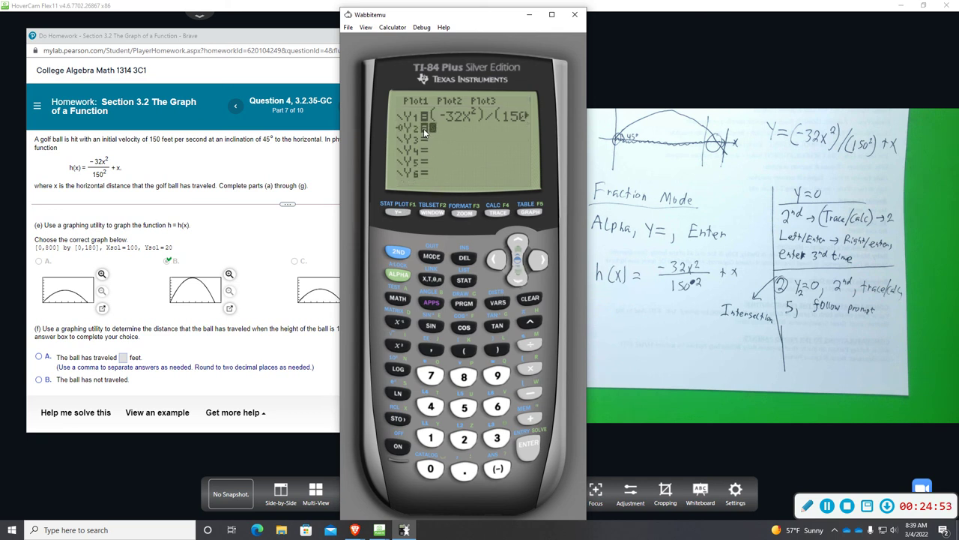
left_click(431, 438)
left_click(429, 469)
left_click(430, 469)
left_click(399, 254)
left_click(493, 216)
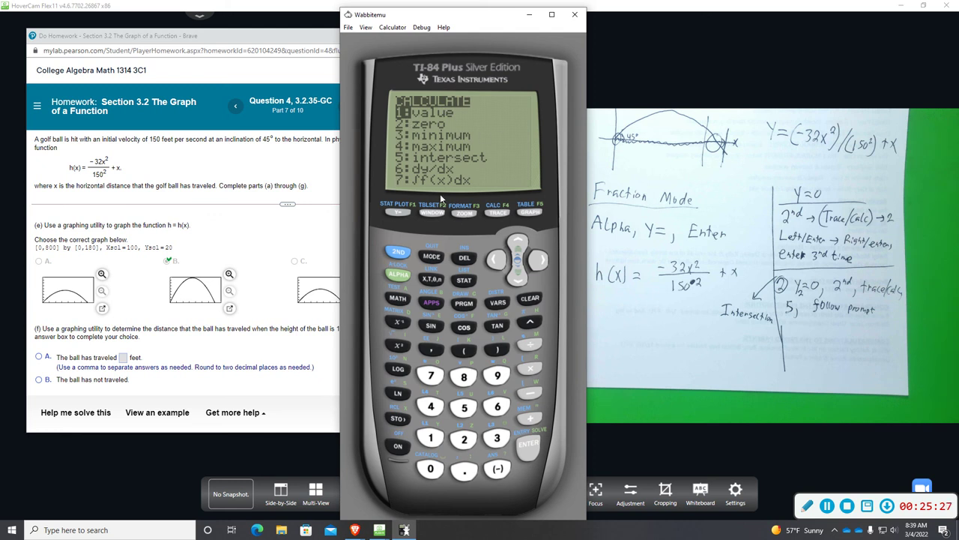
left_click(401, 213)
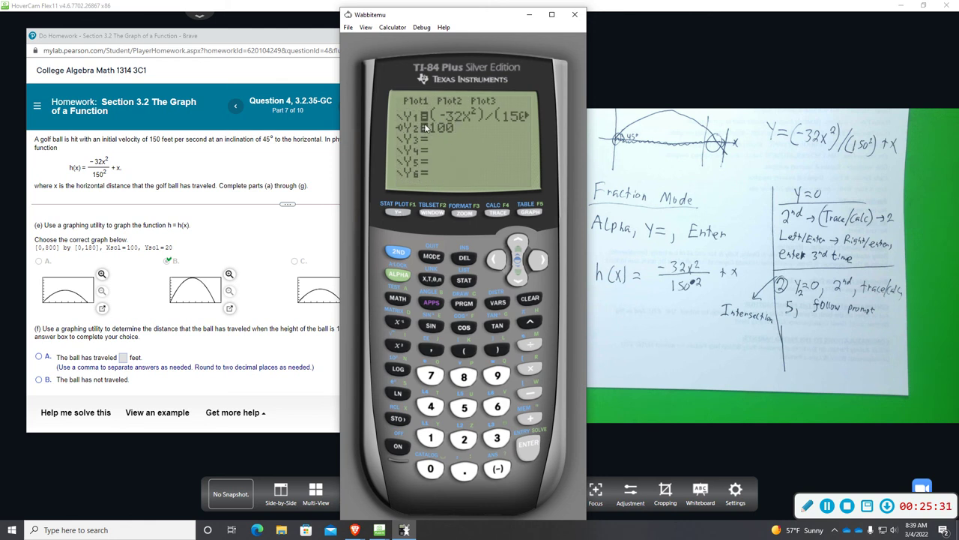
left_click(530, 214)
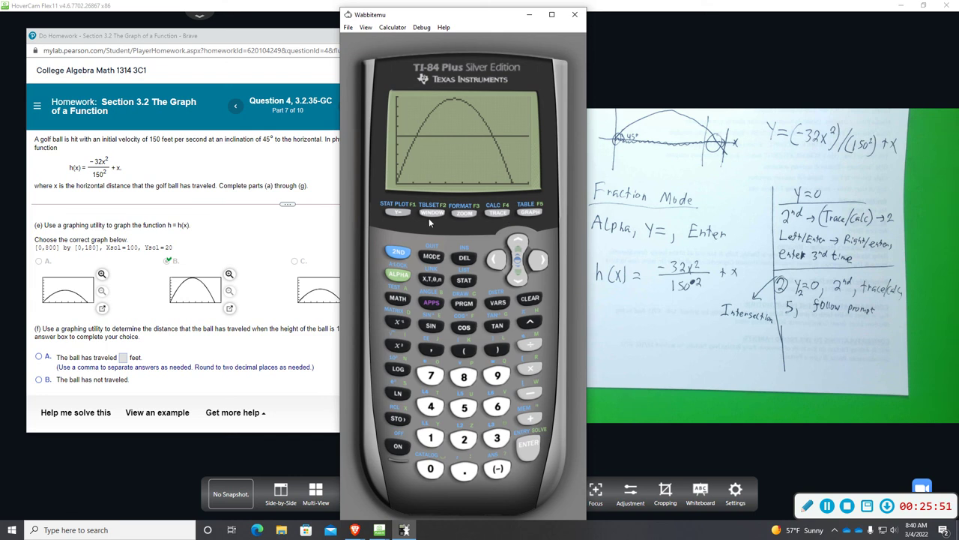
- Clear Y2, enter 100 for it again and redraw the graph
left_click(394, 212)
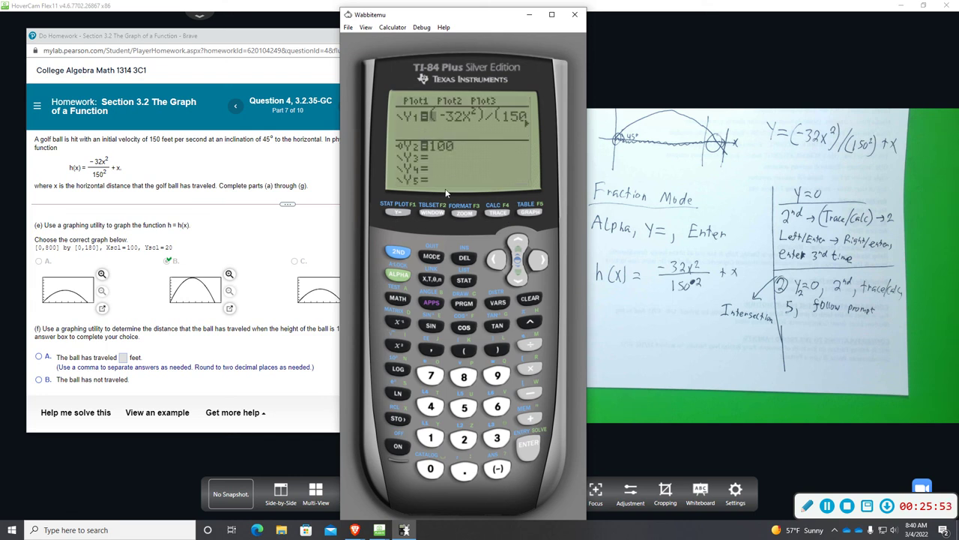
left_click(517, 280)
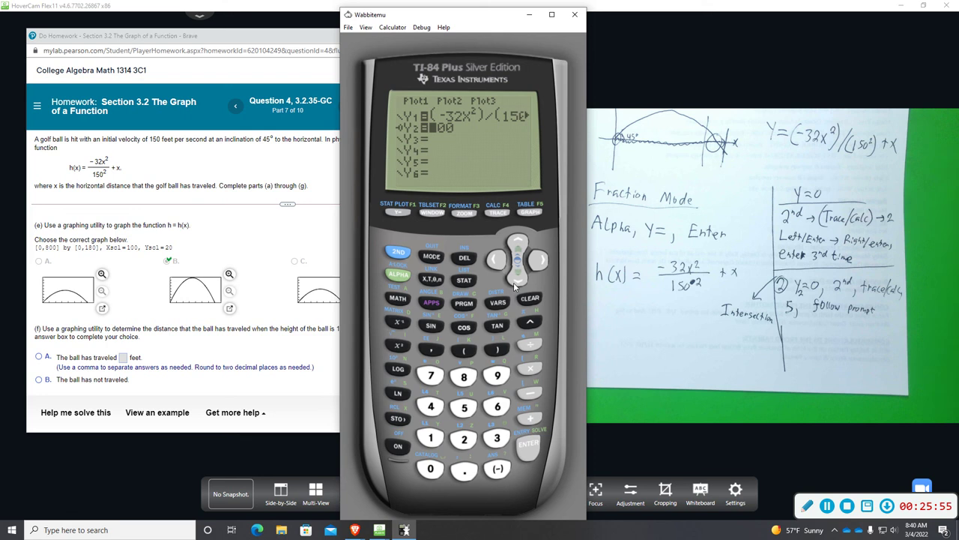
left_click(530, 298)
left_click(430, 439)
left_click(430, 469)
left_click(430, 468)
left_click(531, 213)
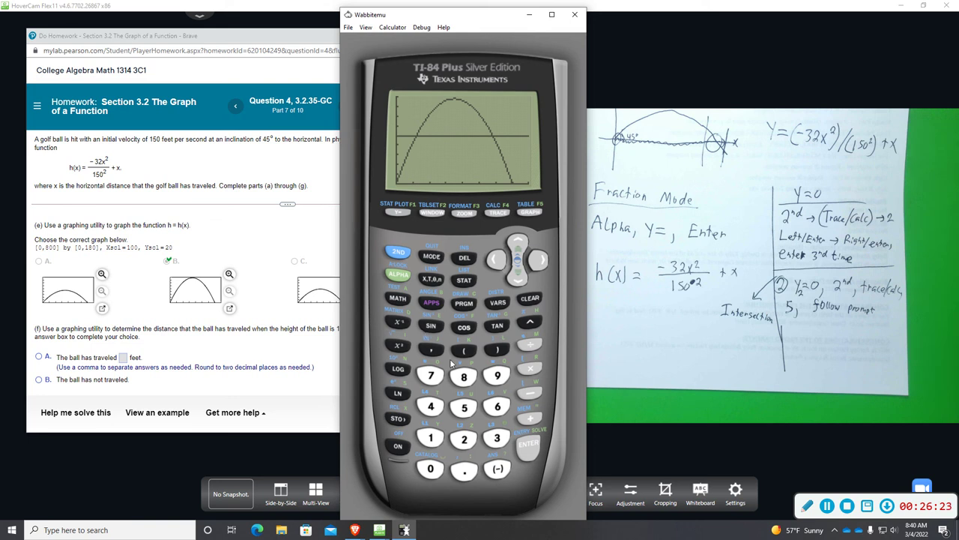
- Start the intersect calculation, move the cursor to about X = 93.6 on the rising side, and accept Y1 as first curve
left_click(399, 253)
left_click(498, 212)
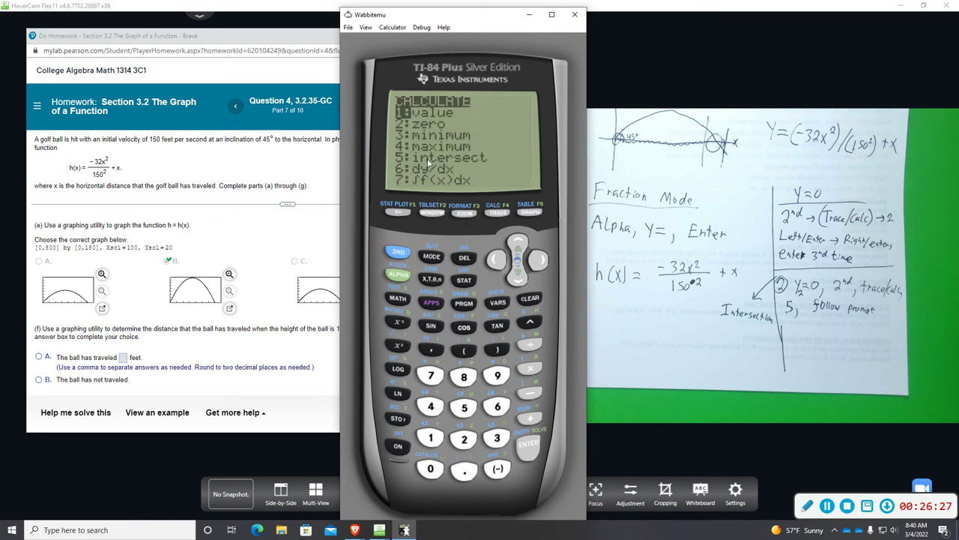
left_click(466, 408)
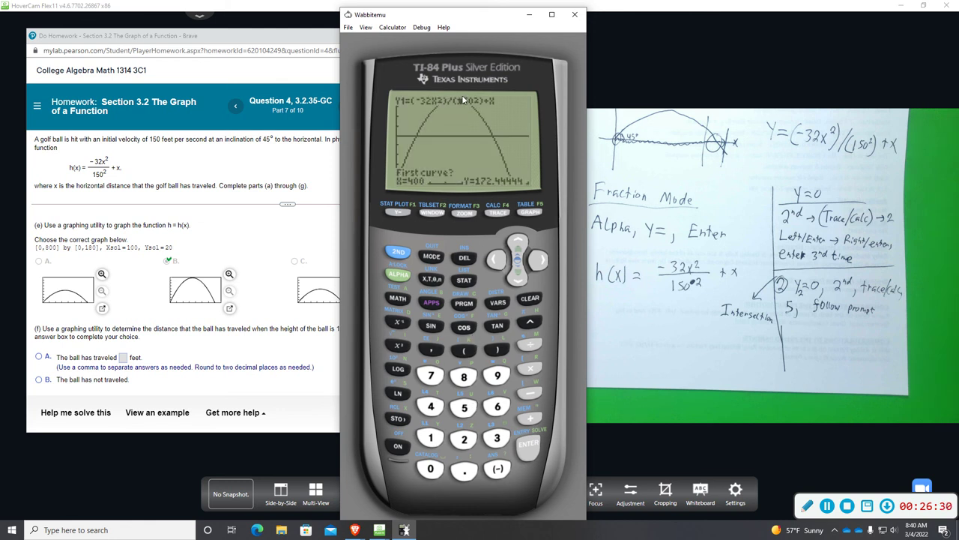
left_click(497, 260)
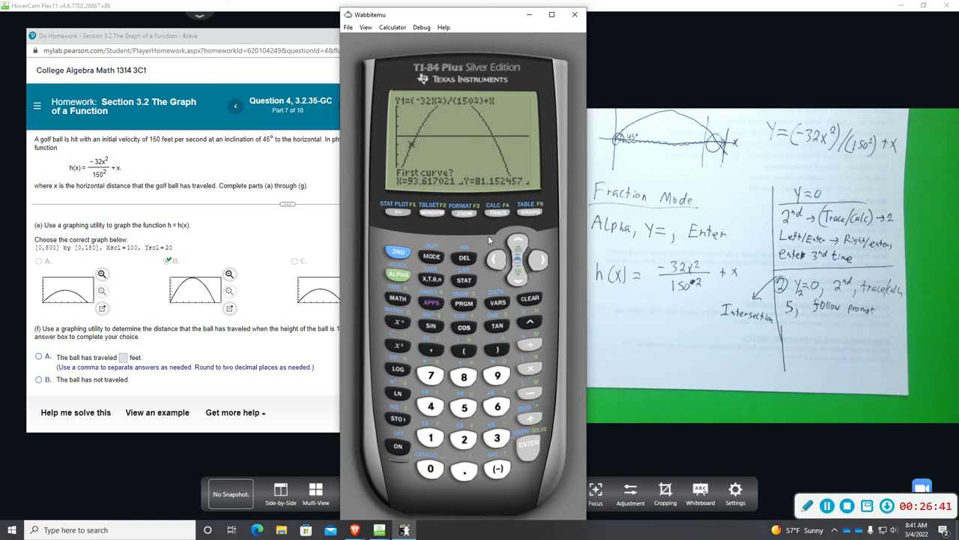
left_click(530, 448)
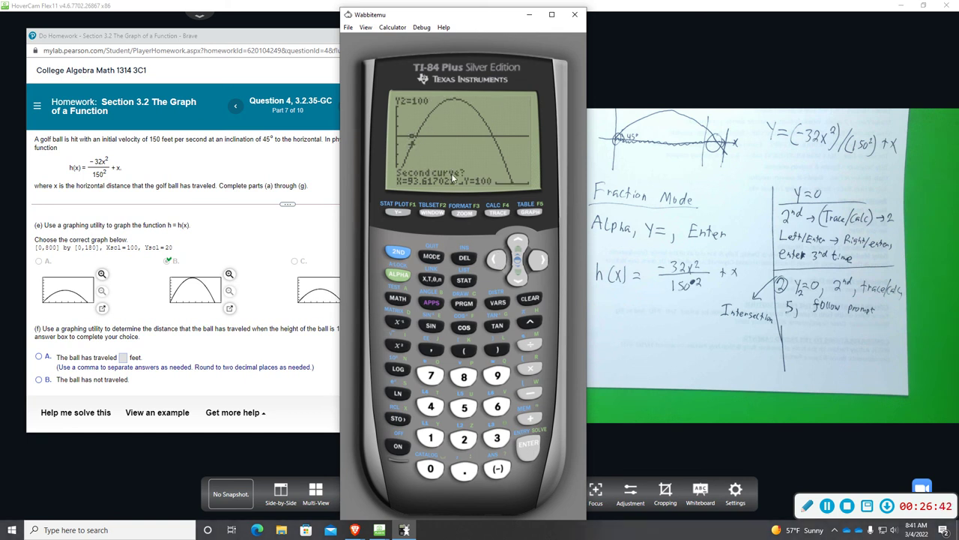
- Move the cursor closer to the rising-side crossing, accept Y2 = 100 as second curve, and accept the guess to compute the intersection
left_click(546, 262)
left_click(546, 263)
left_click(545, 262)
left_click(537, 452)
left_click(529, 446)
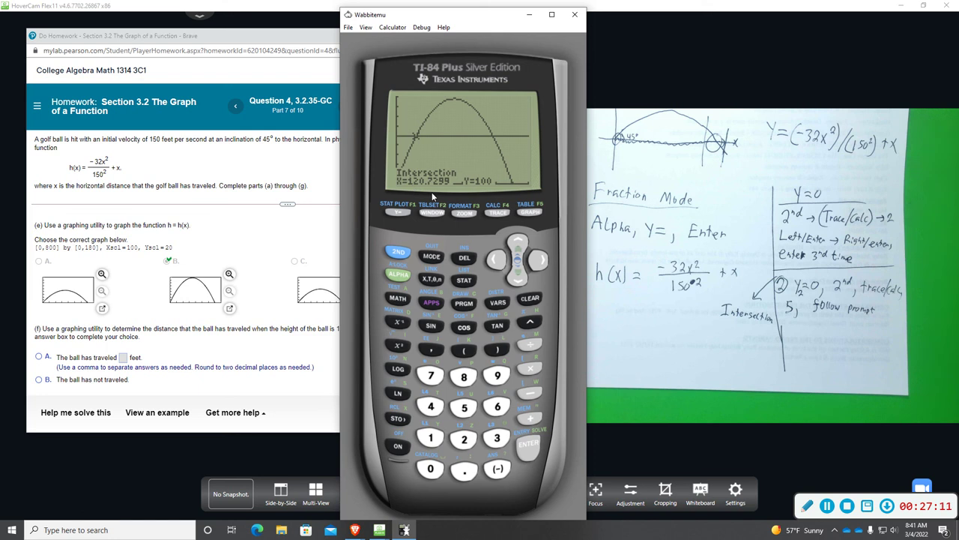
- Choose option A for part (f) on the homework page and enter 120.73 as the distance the ball has traveled
left_click(123, 359)
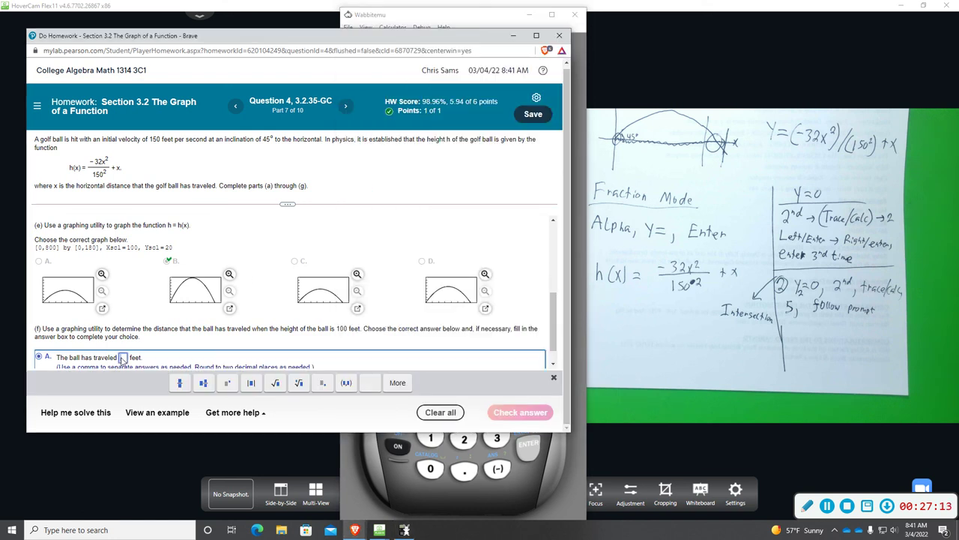
type("120")
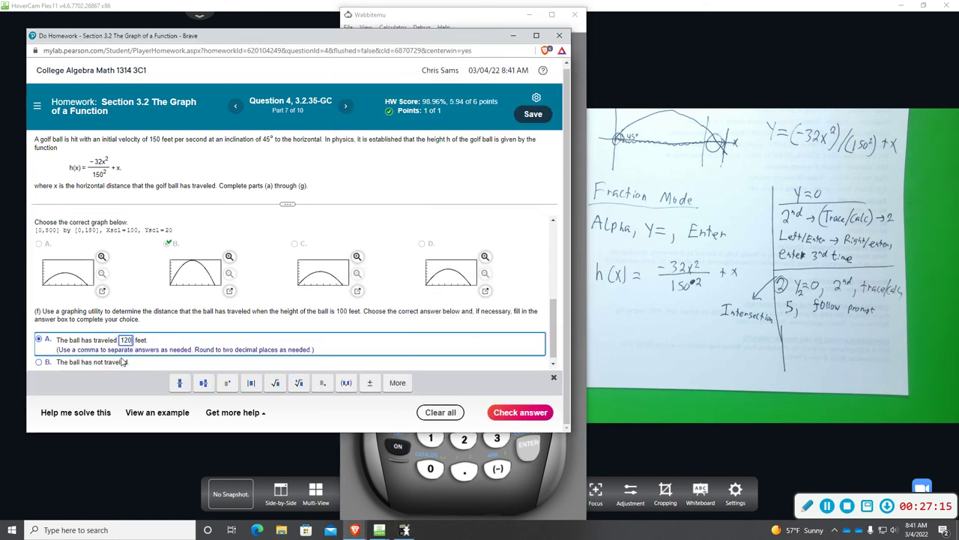
type(".73")
- Return to the Wabbitemu calculator, start another intersect calculation, and accept Y1 as first curve and Y2 = 100 as second curve
left_click(414, 489)
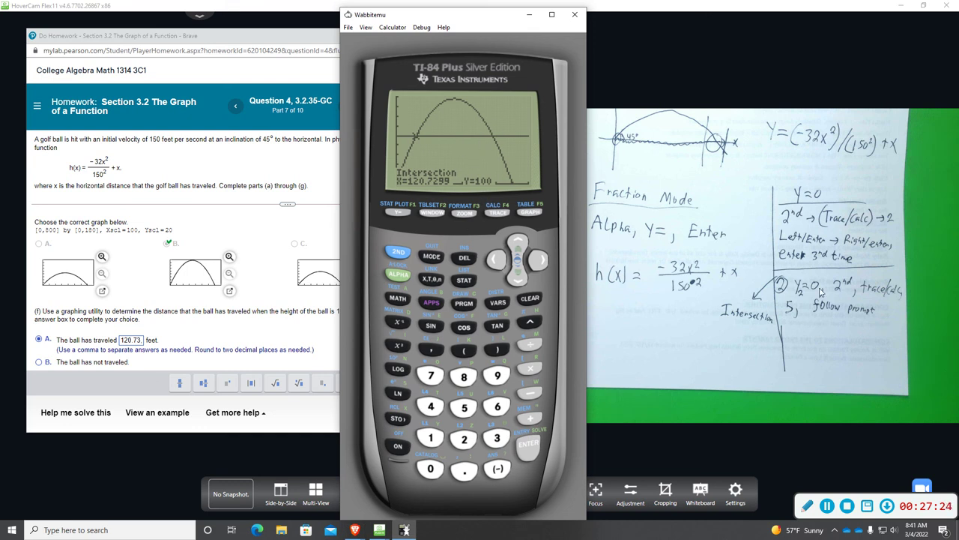
left_click(466, 441)
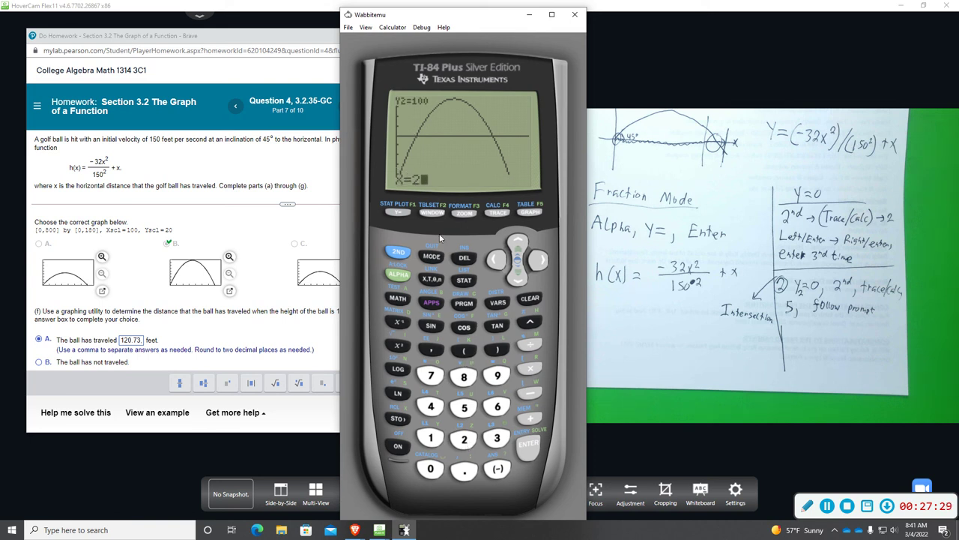
left_click(395, 255)
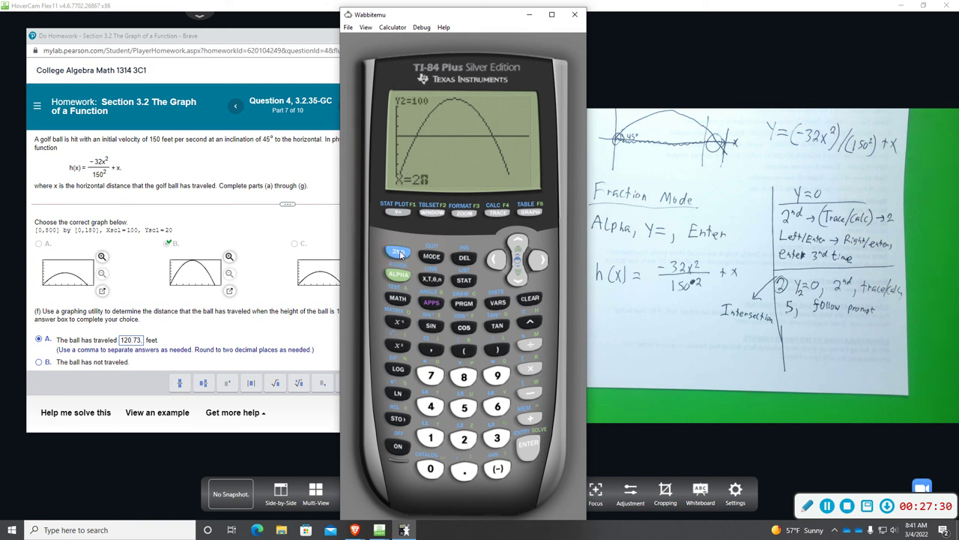
left_click(498, 213)
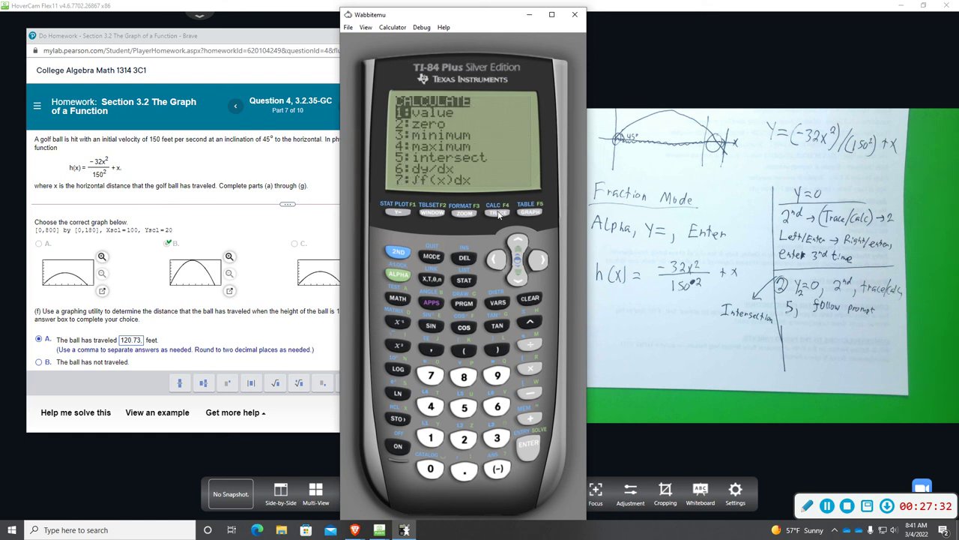
left_click(473, 412)
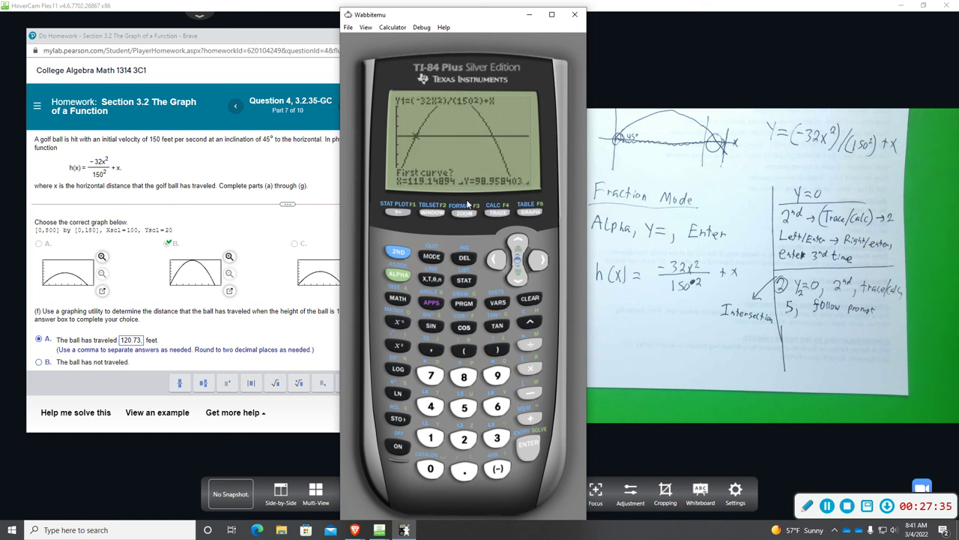
left_click(536, 442)
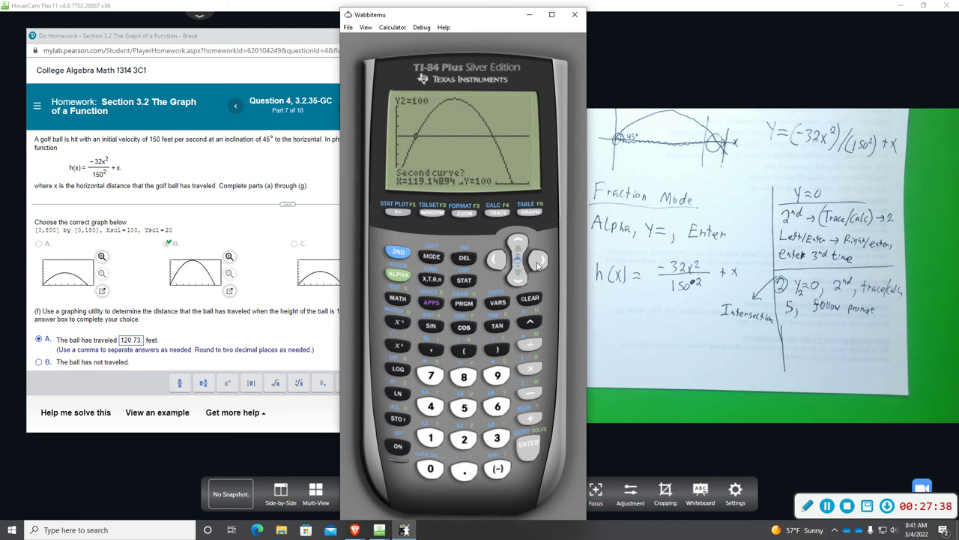
left_click(528, 449)
- Move the guess to the crossing on the falling side of the curve and compute that intersection
left_click(538, 259)
left_click(538, 260)
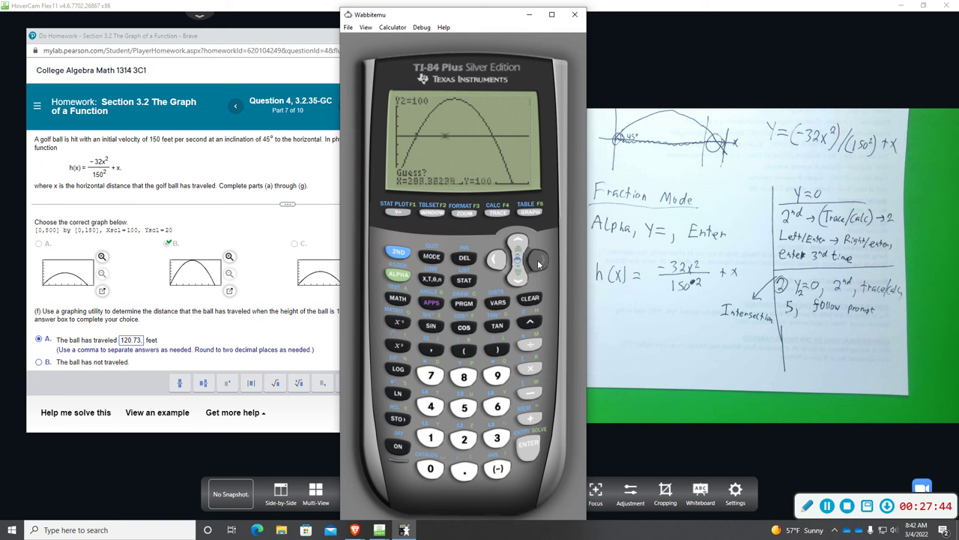
left_click(538, 259)
left_click(534, 448)
- Add 582.4 after a comma to the part (f) answer on the homework page, check it, and continue to part (g)
left_click(142, 343)
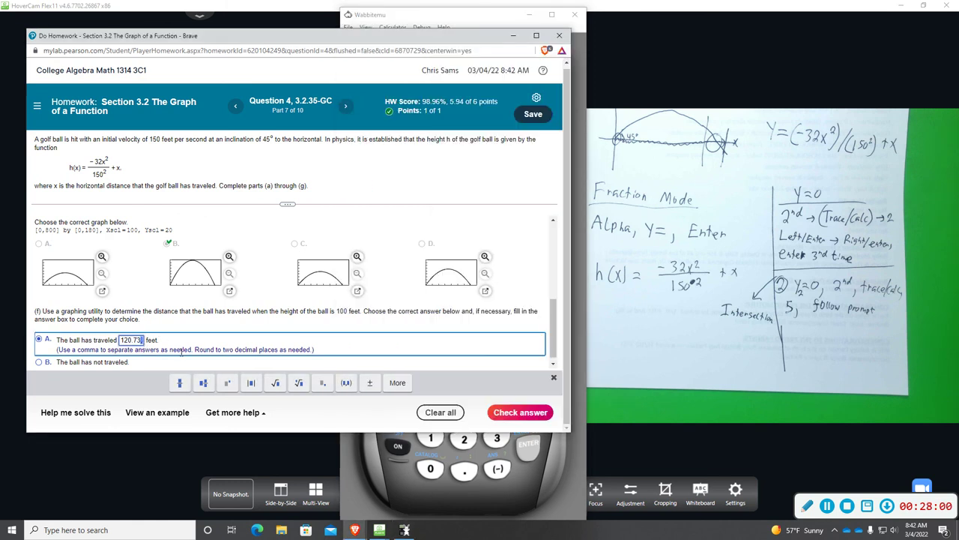
type(",582.4")
left_click(514, 417)
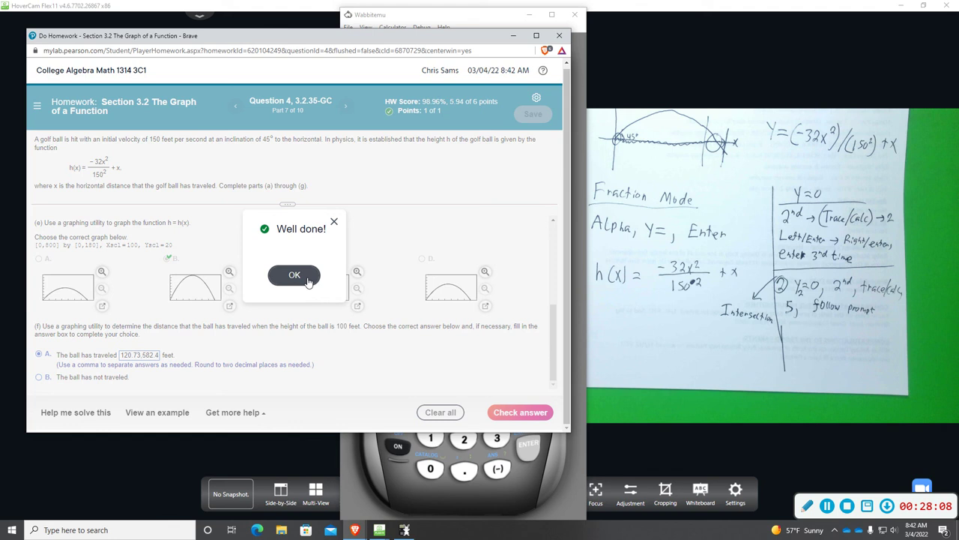
left_click(295, 275)
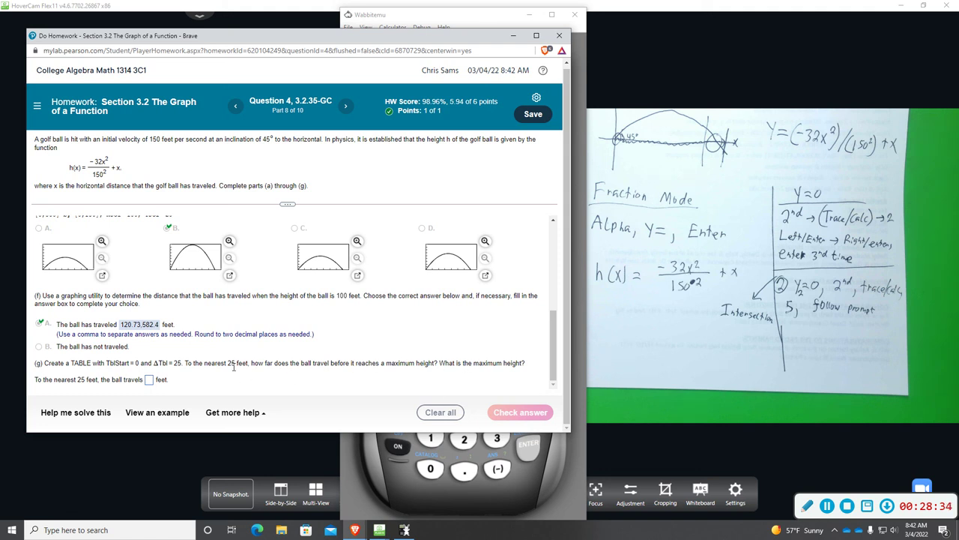
- Return to the calculator, set ΔTbl to 25 in the table setup with TblStart at 0, and display the table
left_click(397, 490)
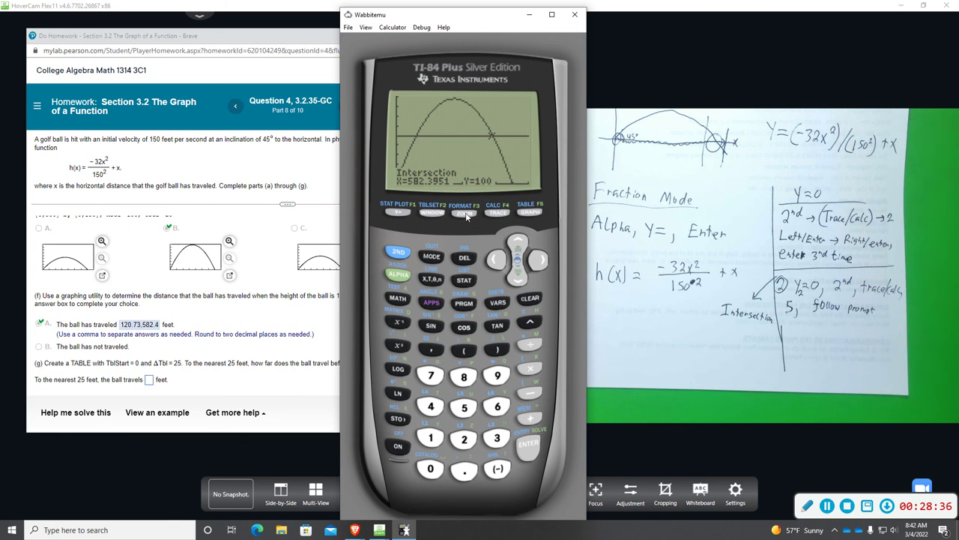
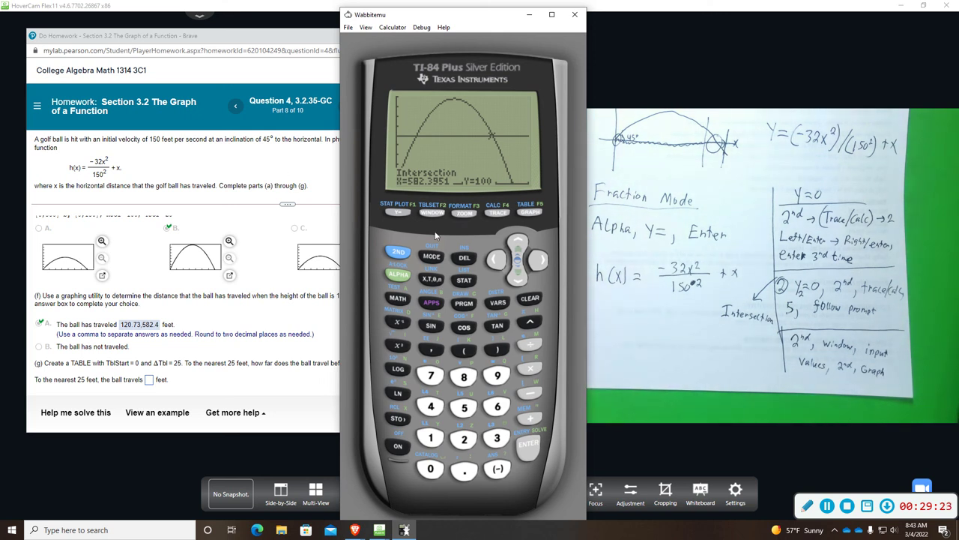
key("shift")
left_click(431, 216)
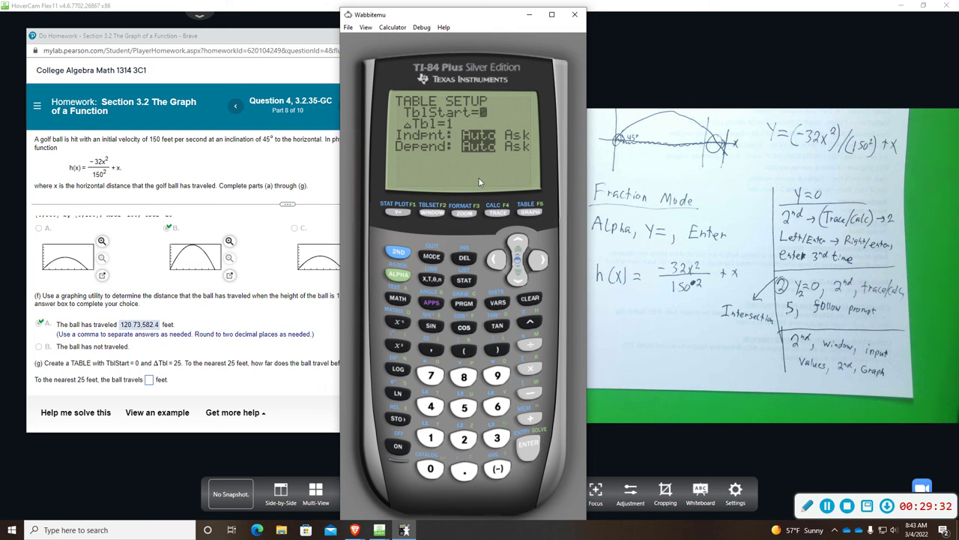
left_click(519, 285)
left_click(464, 440)
left_click(469, 410)
left_click(529, 213)
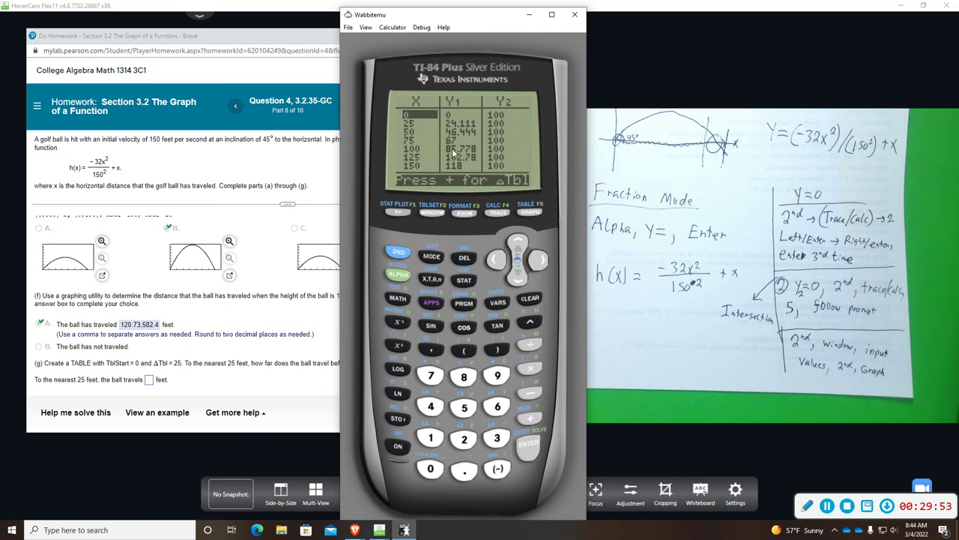
- Examine the table's Y1 values in 25-foot increments to find the X at which the height peaks
left_click(520, 280)
left_click(520, 280)
left_click(520, 280)
left_click(521, 281)
left_click(520, 280)
left_click(522, 283)
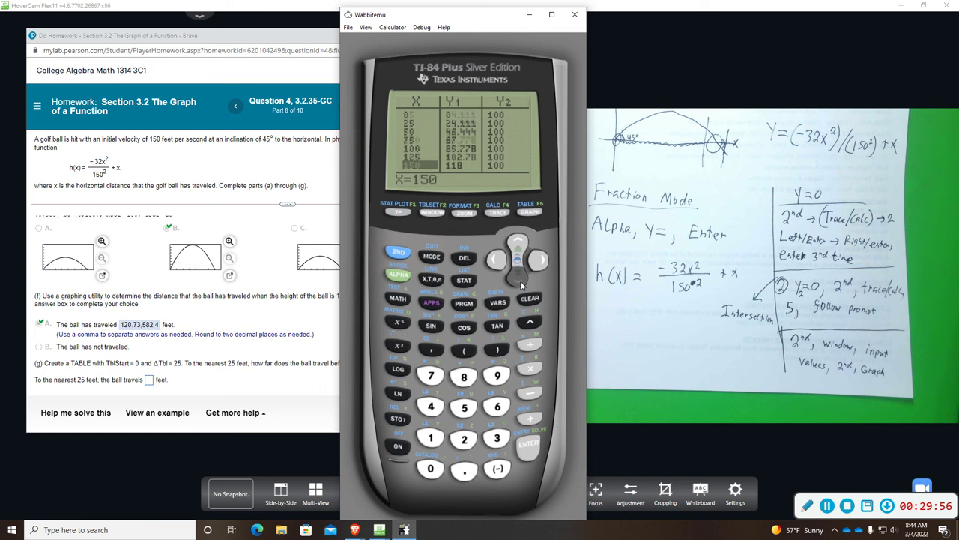
left_click(522, 283)
left_click(521, 283)
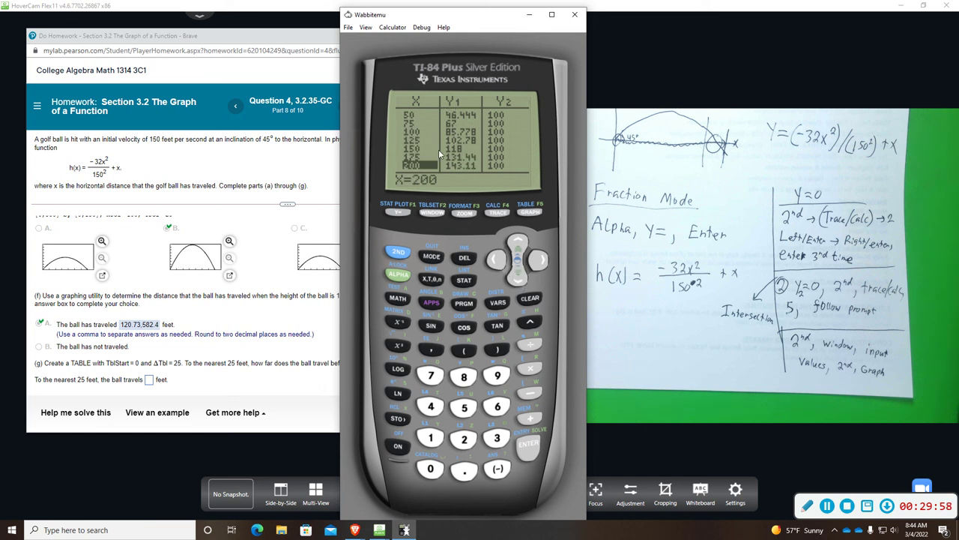
left_click(518, 281)
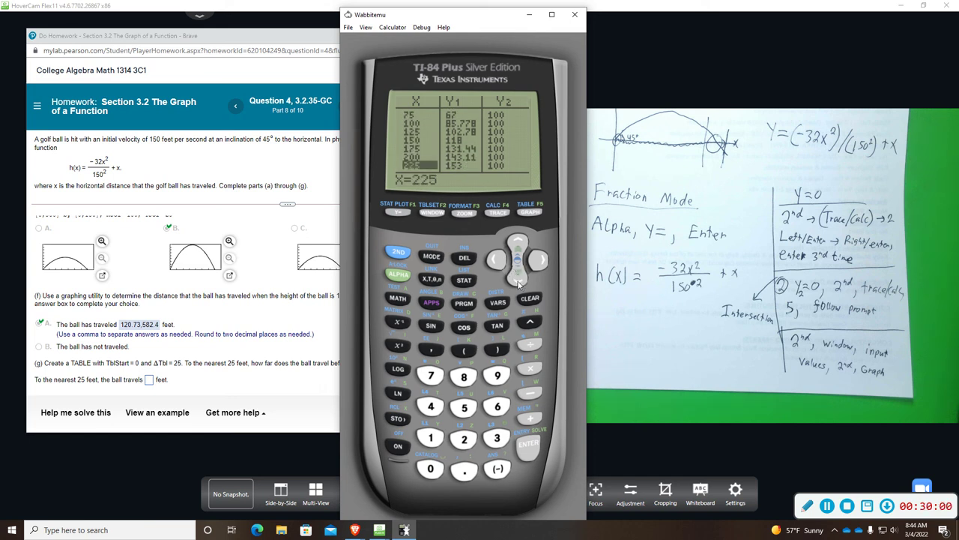
left_click(519, 282)
left_click(519, 282)
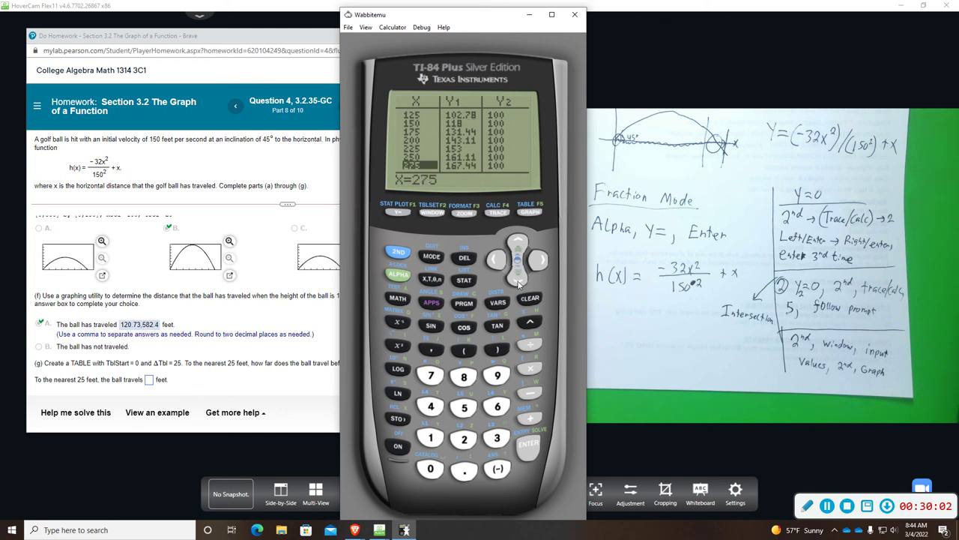
left_click(518, 283)
left_click(518, 283)
left_click(518, 282)
left_click(519, 283)
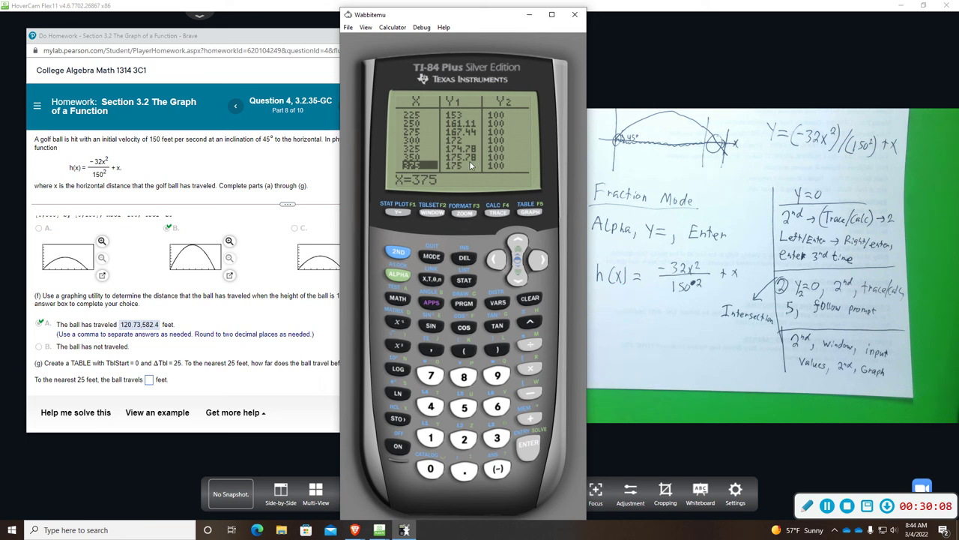
left_click(518, 274)
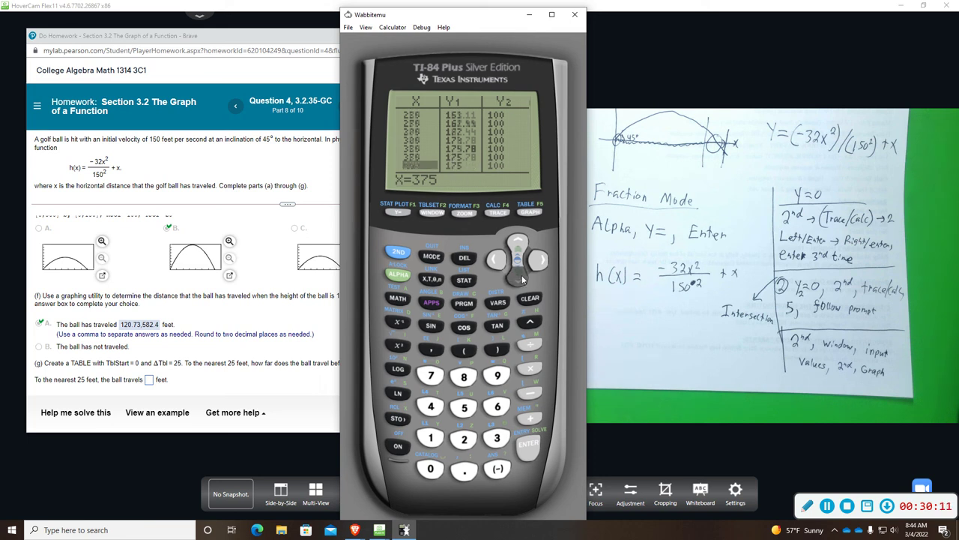
left_click(520, 247)
left_click(521, 246)
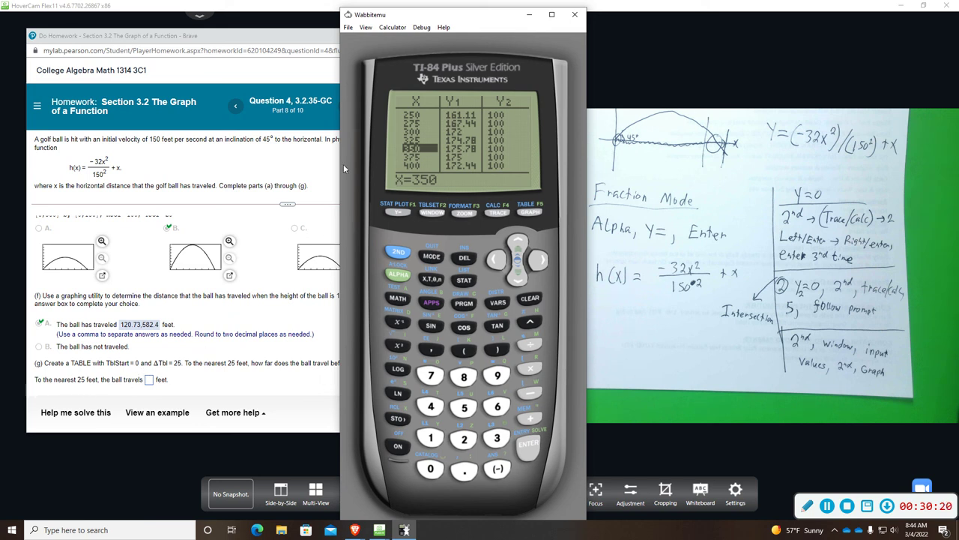
- Enter 350 feet as the ball's travel distance in part (g) on the homework page, check it, and continue
left_click(151, 380)
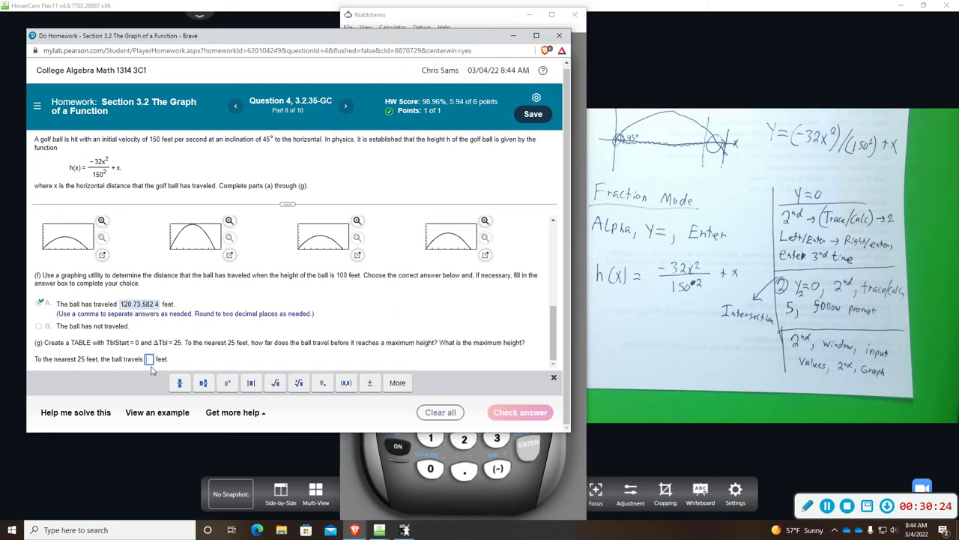
type("350")
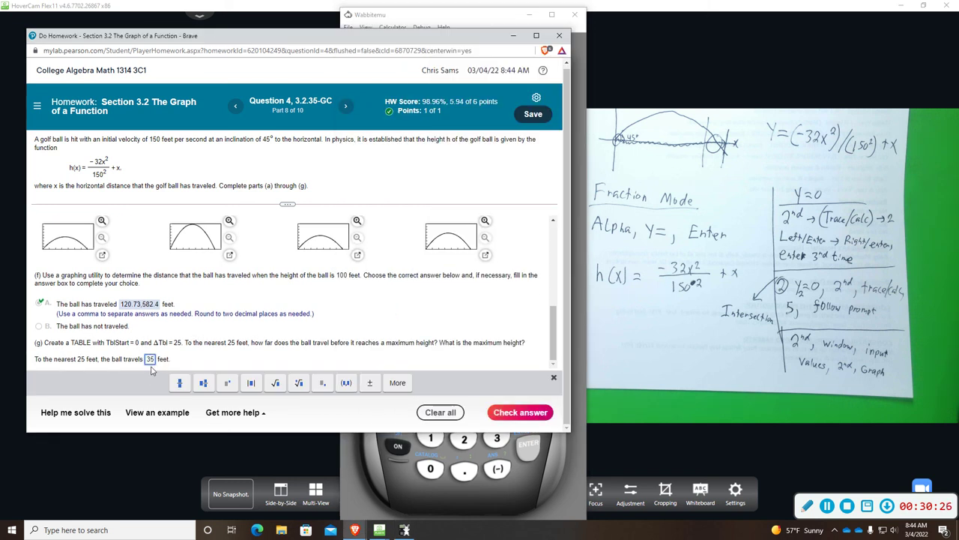
left_click(520, 412)
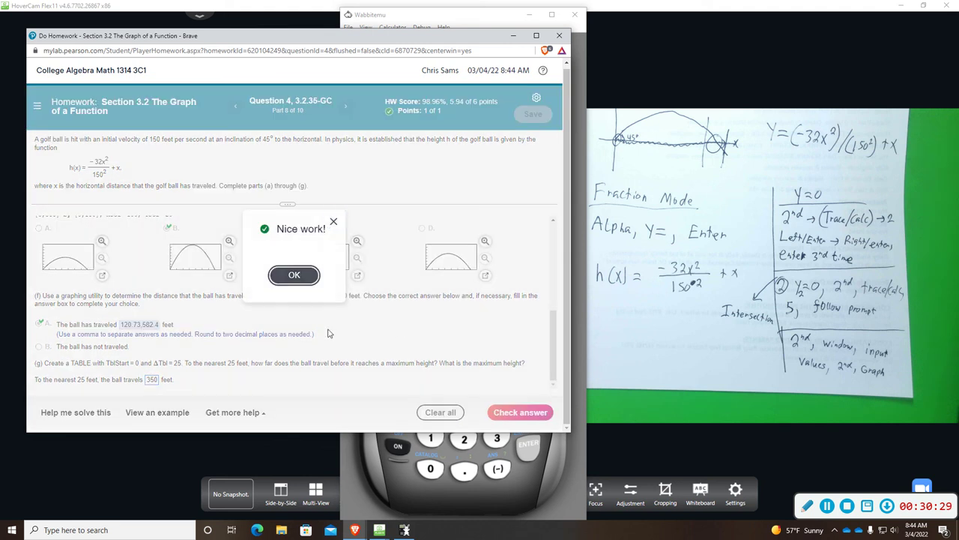
left_click(294, 278)
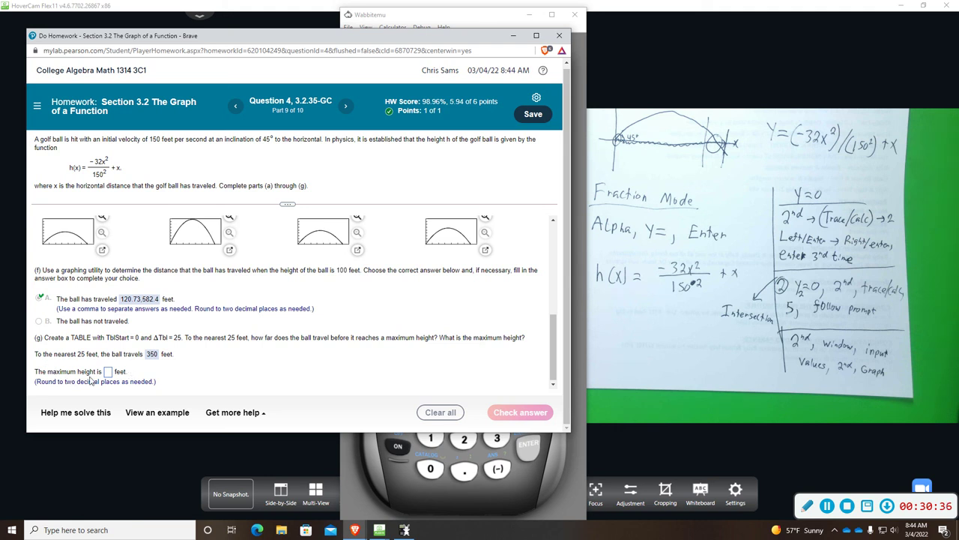
- Look up the height at X = 350 in the calculator table, enter 175.78 as the maximum height, check it, and continue to part (h)
left_click(371, 488)
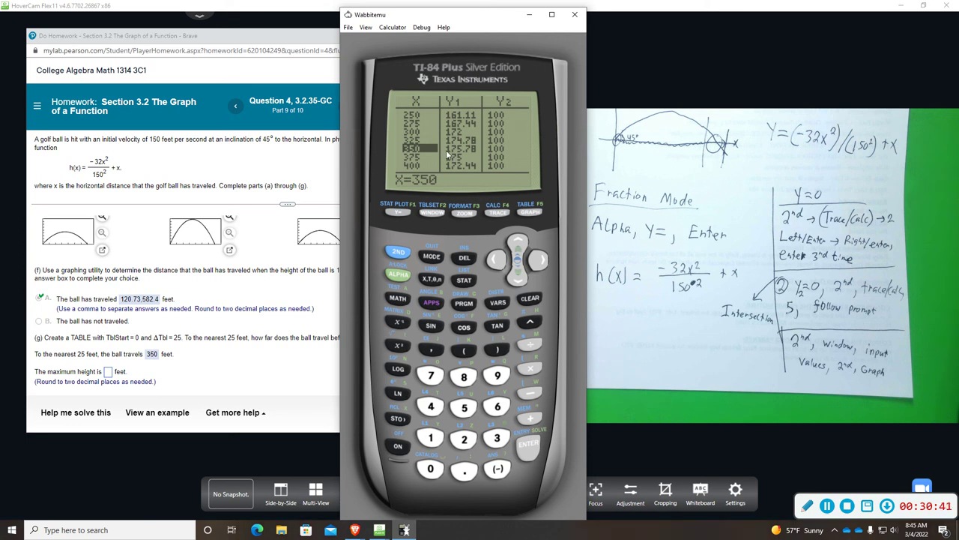
left_click(107, 373)
type("1")
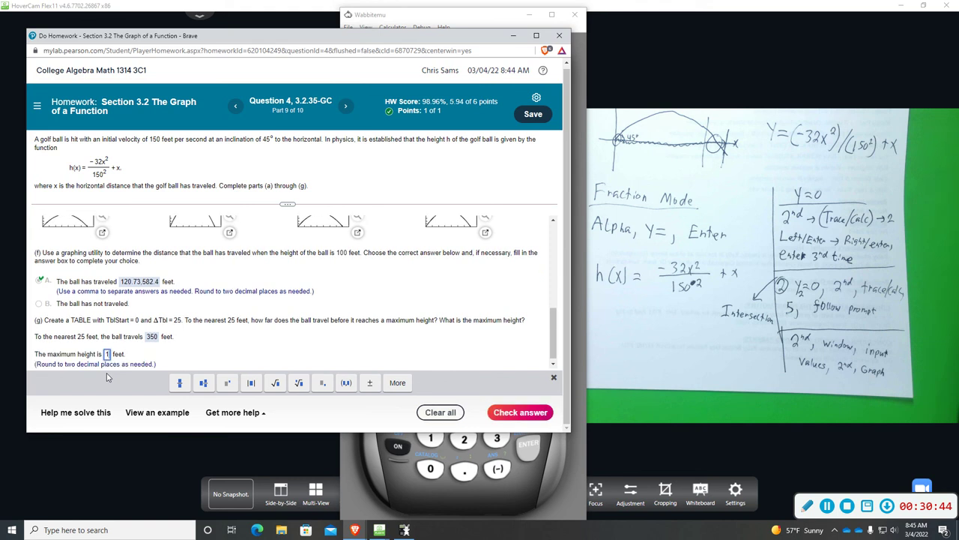
type("75.78")
left_click(520, 412)
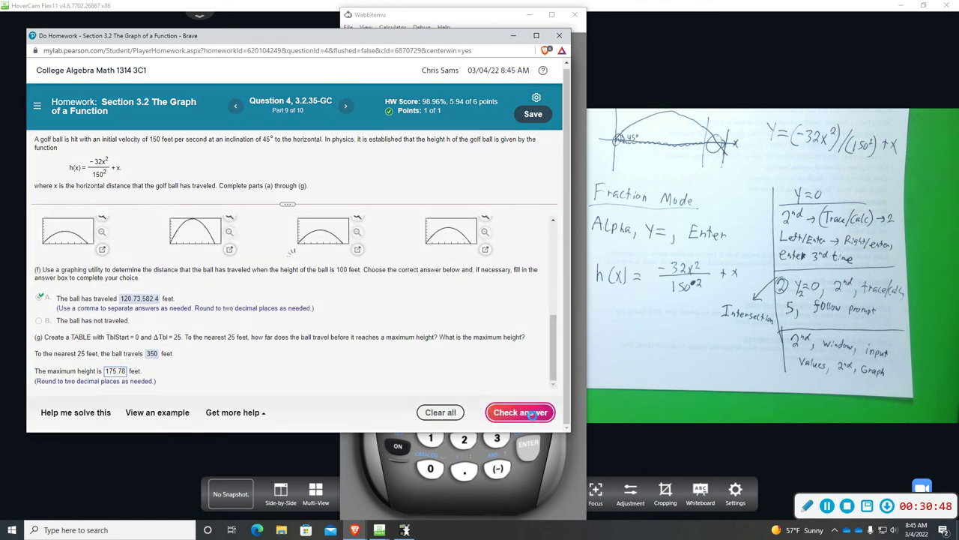
left_click(298, 275)
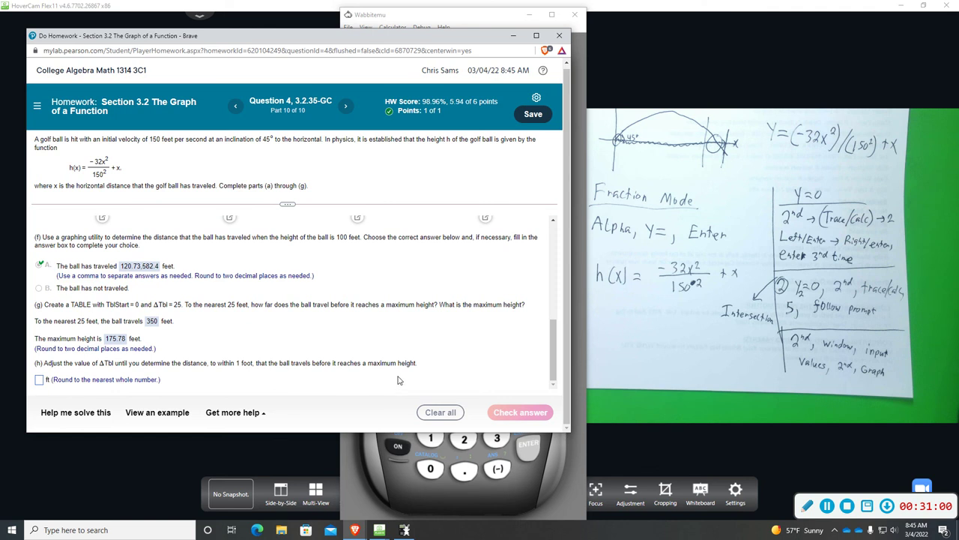
- Return to the calculator and set ΔTbl to 1 in the table setup
left_click(377, 480)
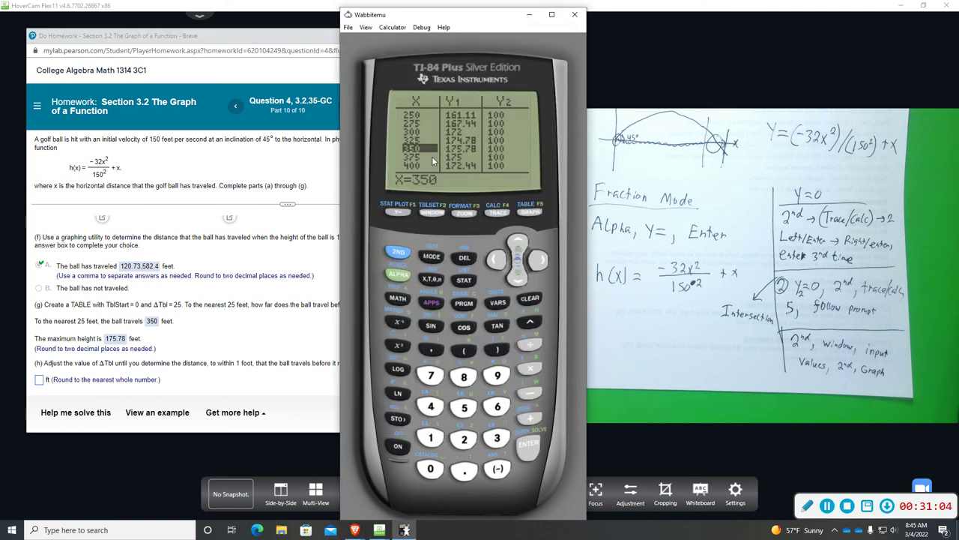
left_click(398, 252)
left_click(431, 213)
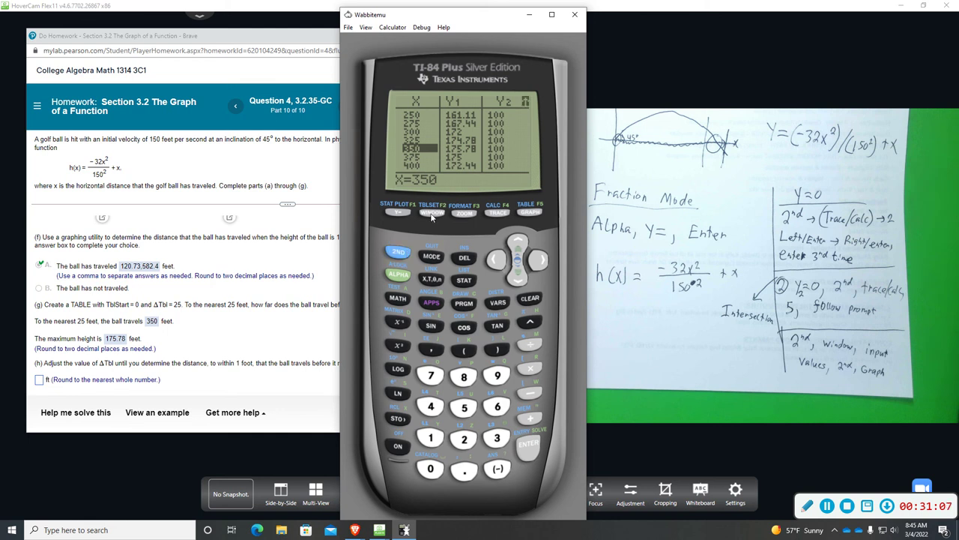
left_click(519, 277)
left_click(438, 437)
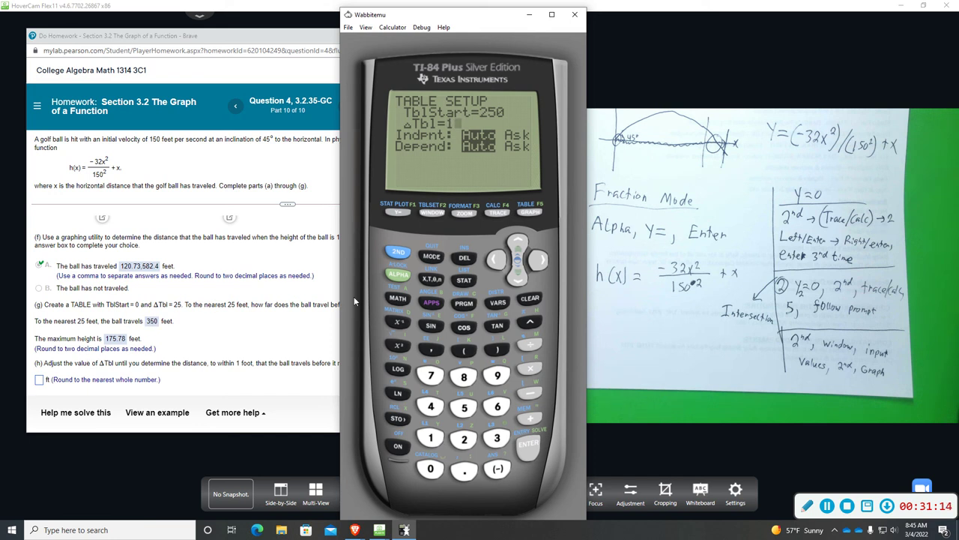
- Set TblStart to 350 and display the table
left_click(516, 244)
left_click(499, 445)
left_click(464, 407)
left_click(431, 468)
left_click(400, 254)
left_click(529, 212)
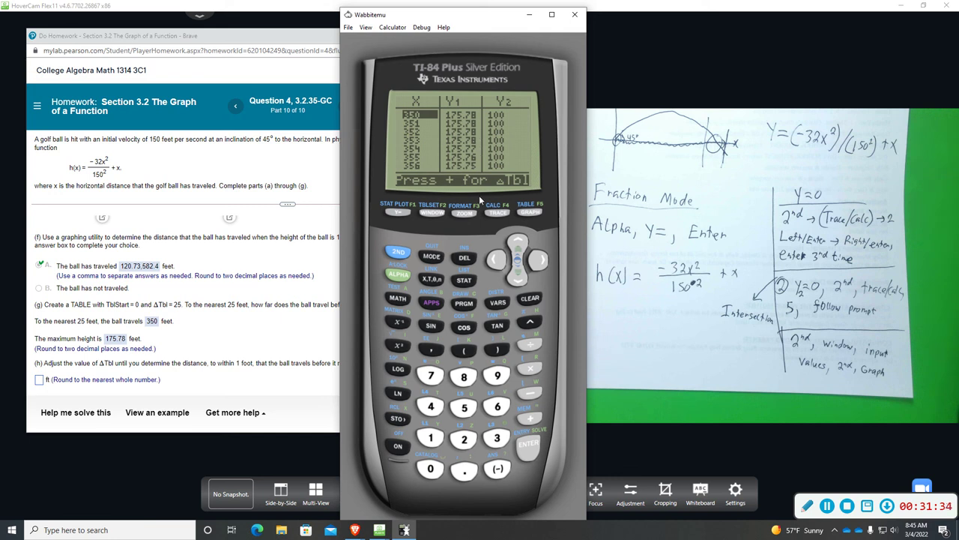
- Compare the full-precision Y1 heights in the table for X = 350 through 353 to find the maximum
left_click(538, 261)
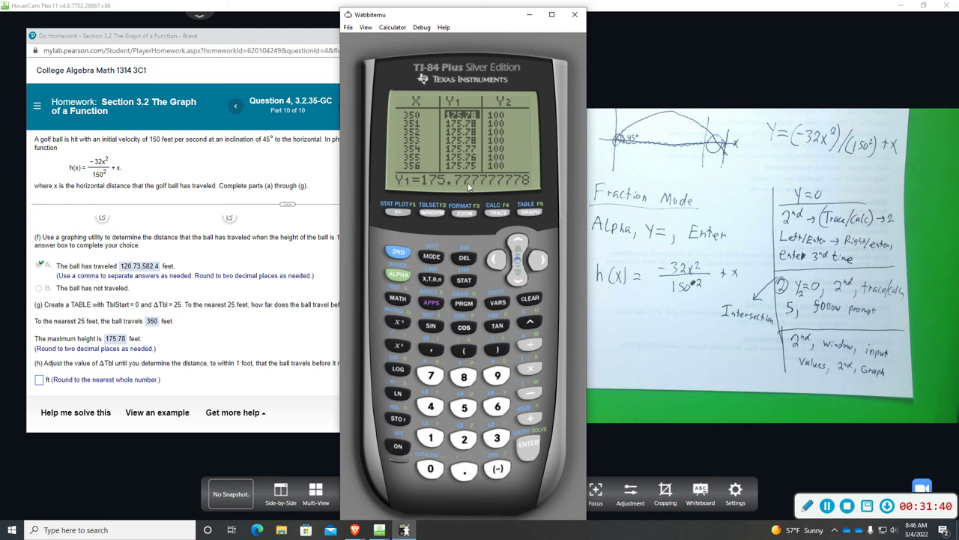
left_click(516, 268)
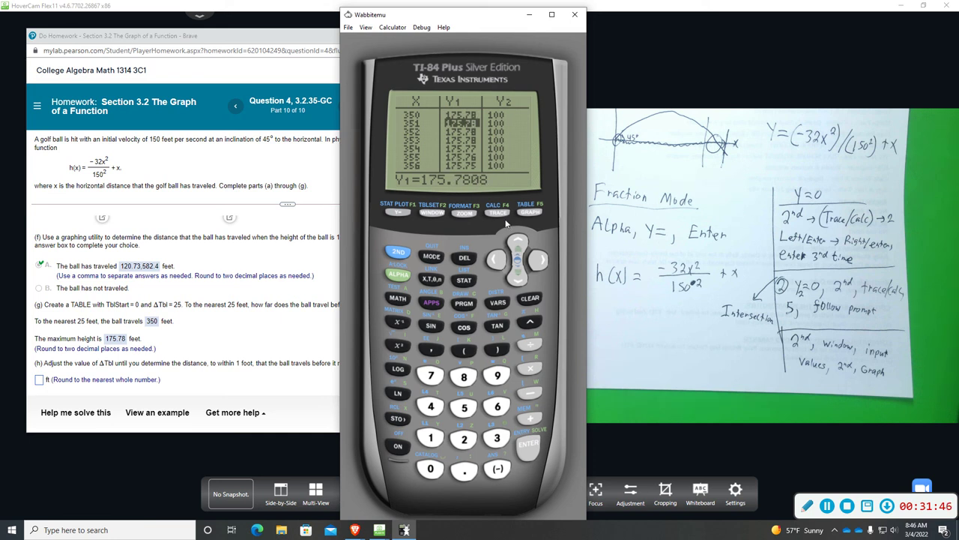
left_click(519, 279)
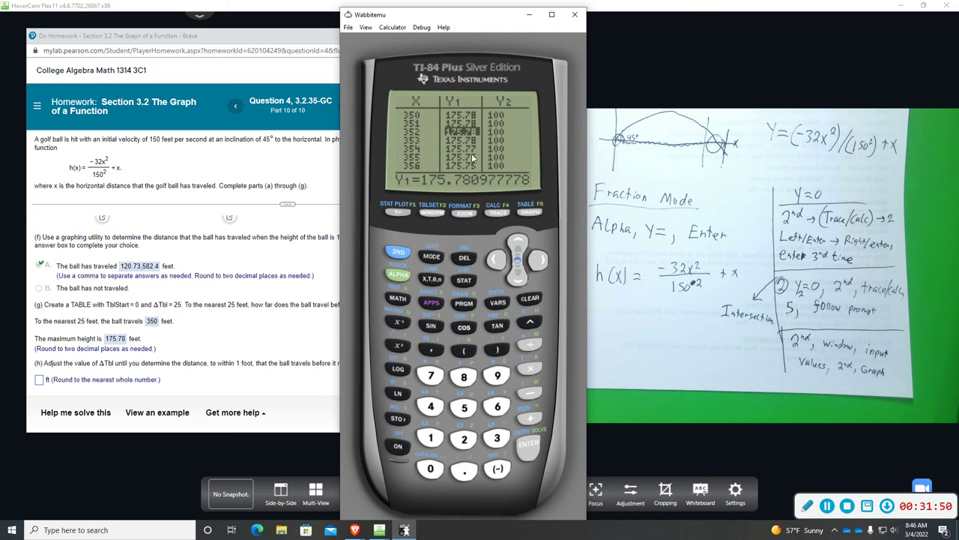
left_click(520, 279)
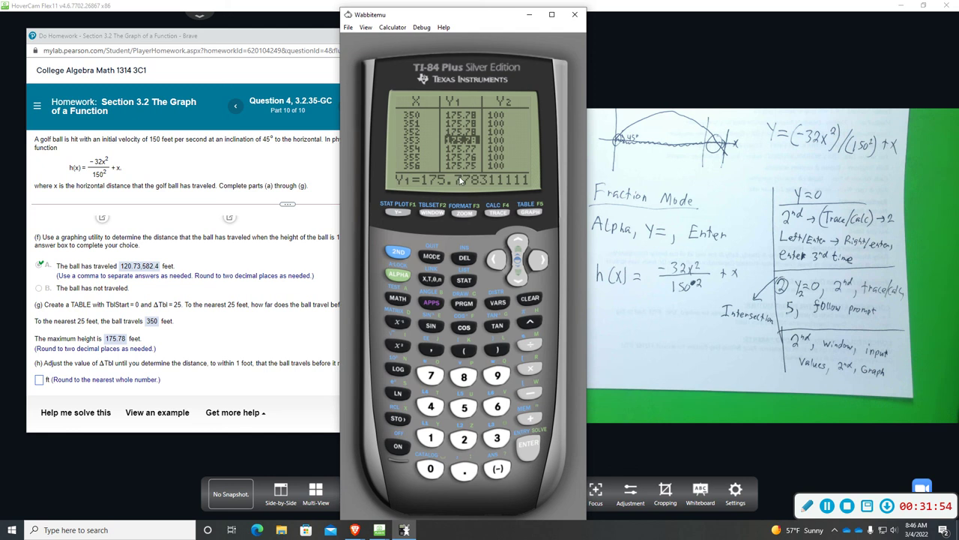
left_click(518, 241)
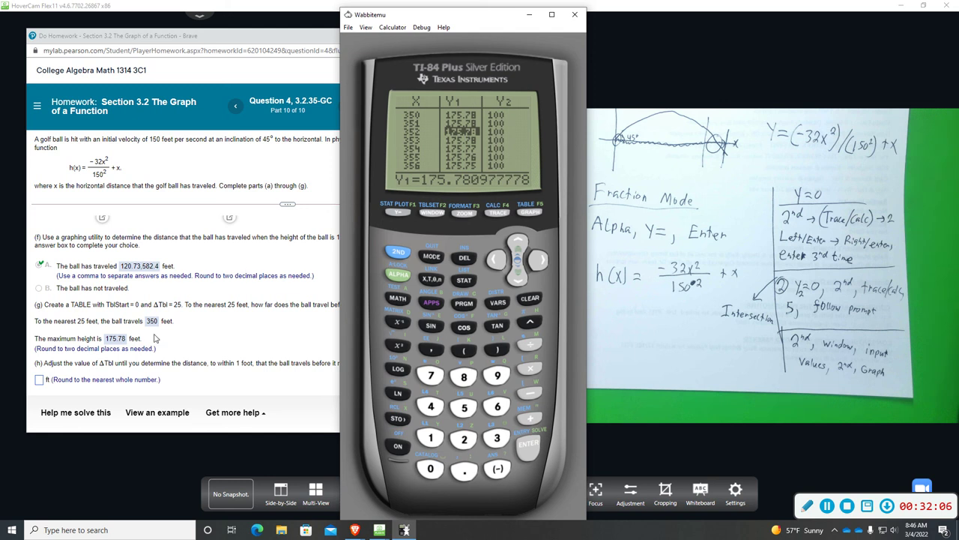
- Enter 352 ft as the part (h) distance on the homework page and check the answer
left_click(299, 384)
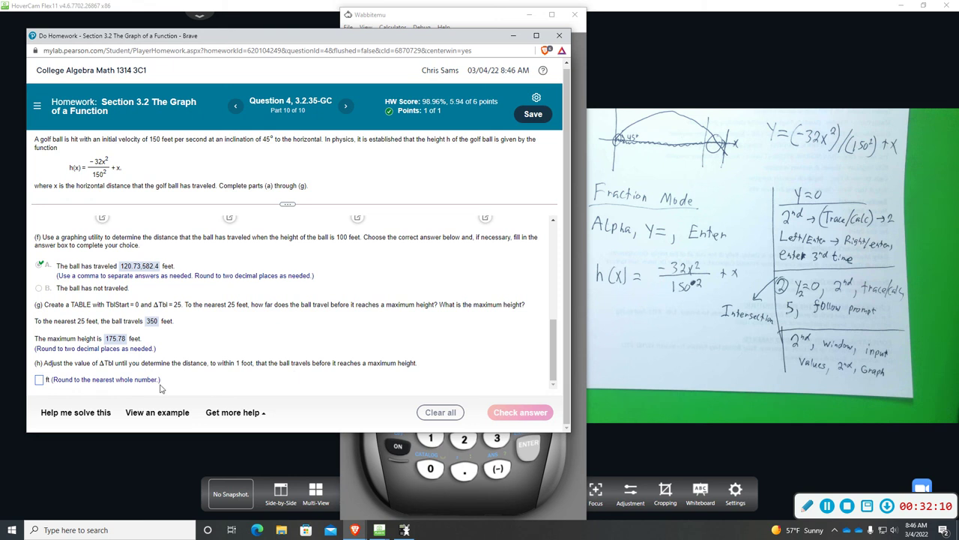
left_click(40, 381)
left_click(373, 463)
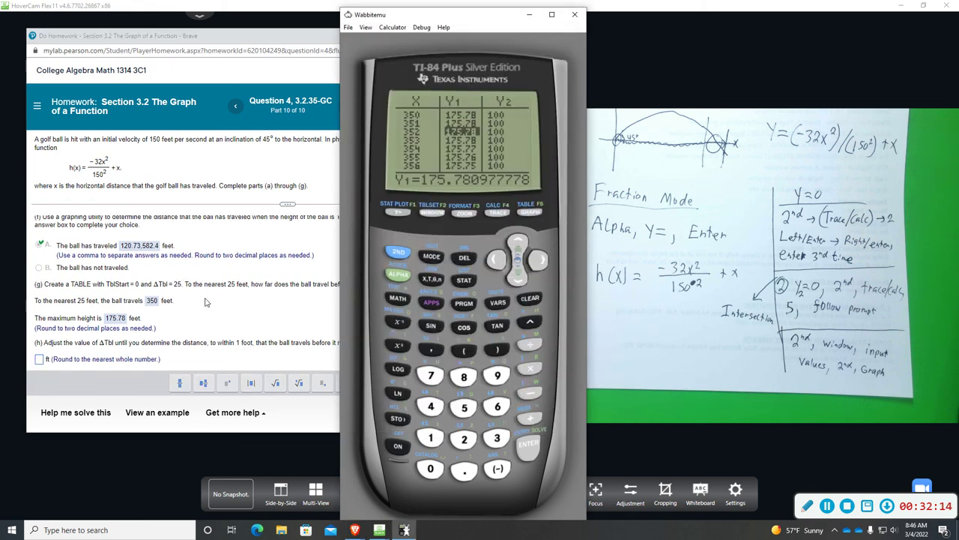
left_click(39, 366)
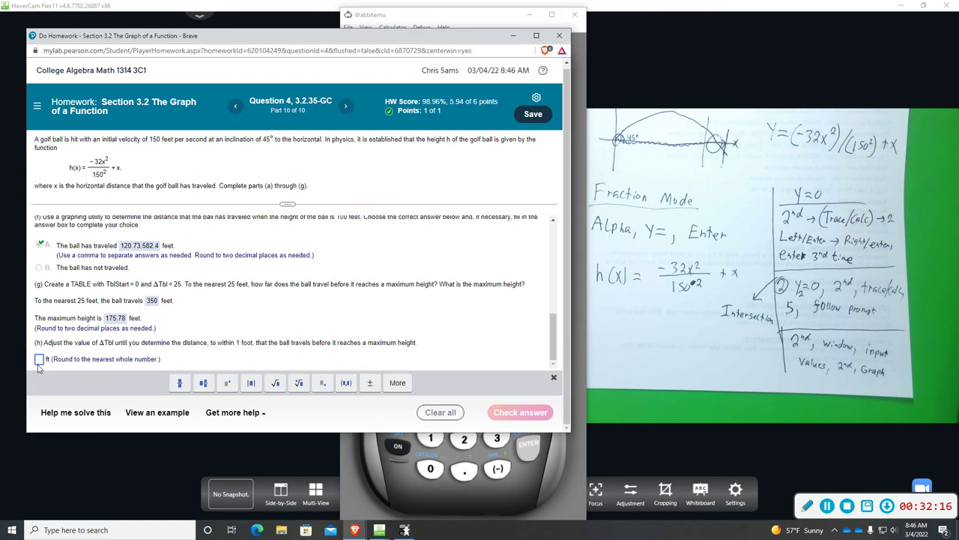
type("352")
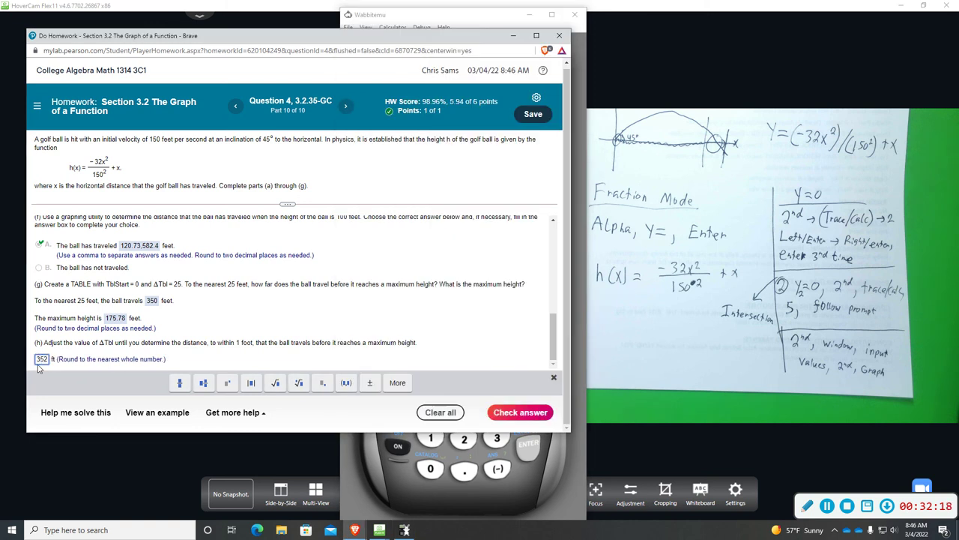
left_click(506, 412)
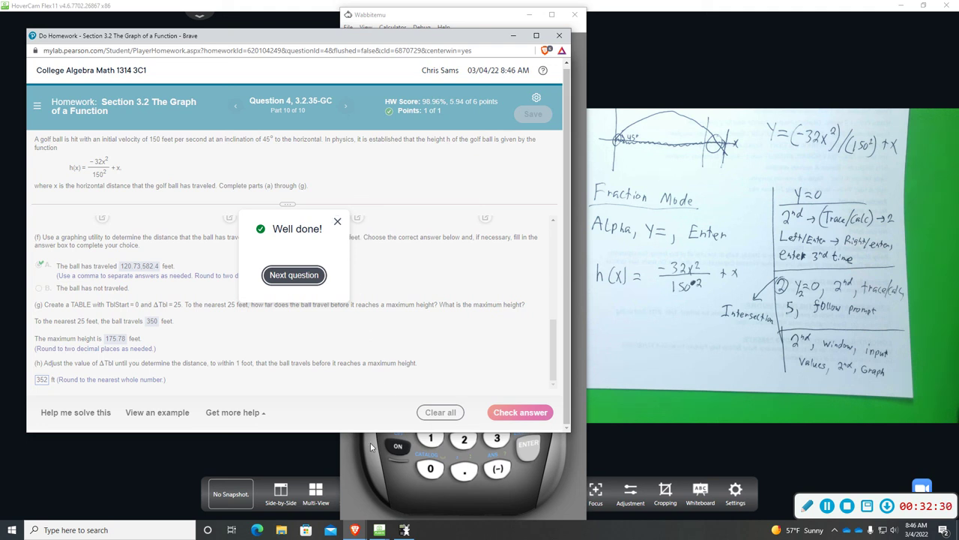
- Switch back to the Wabbitemu calculator
left_click(374, 489)
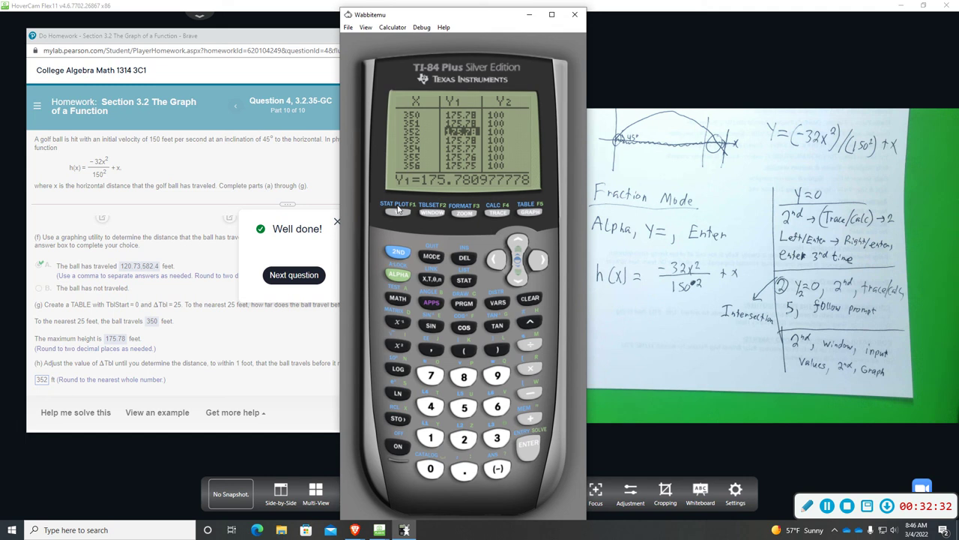